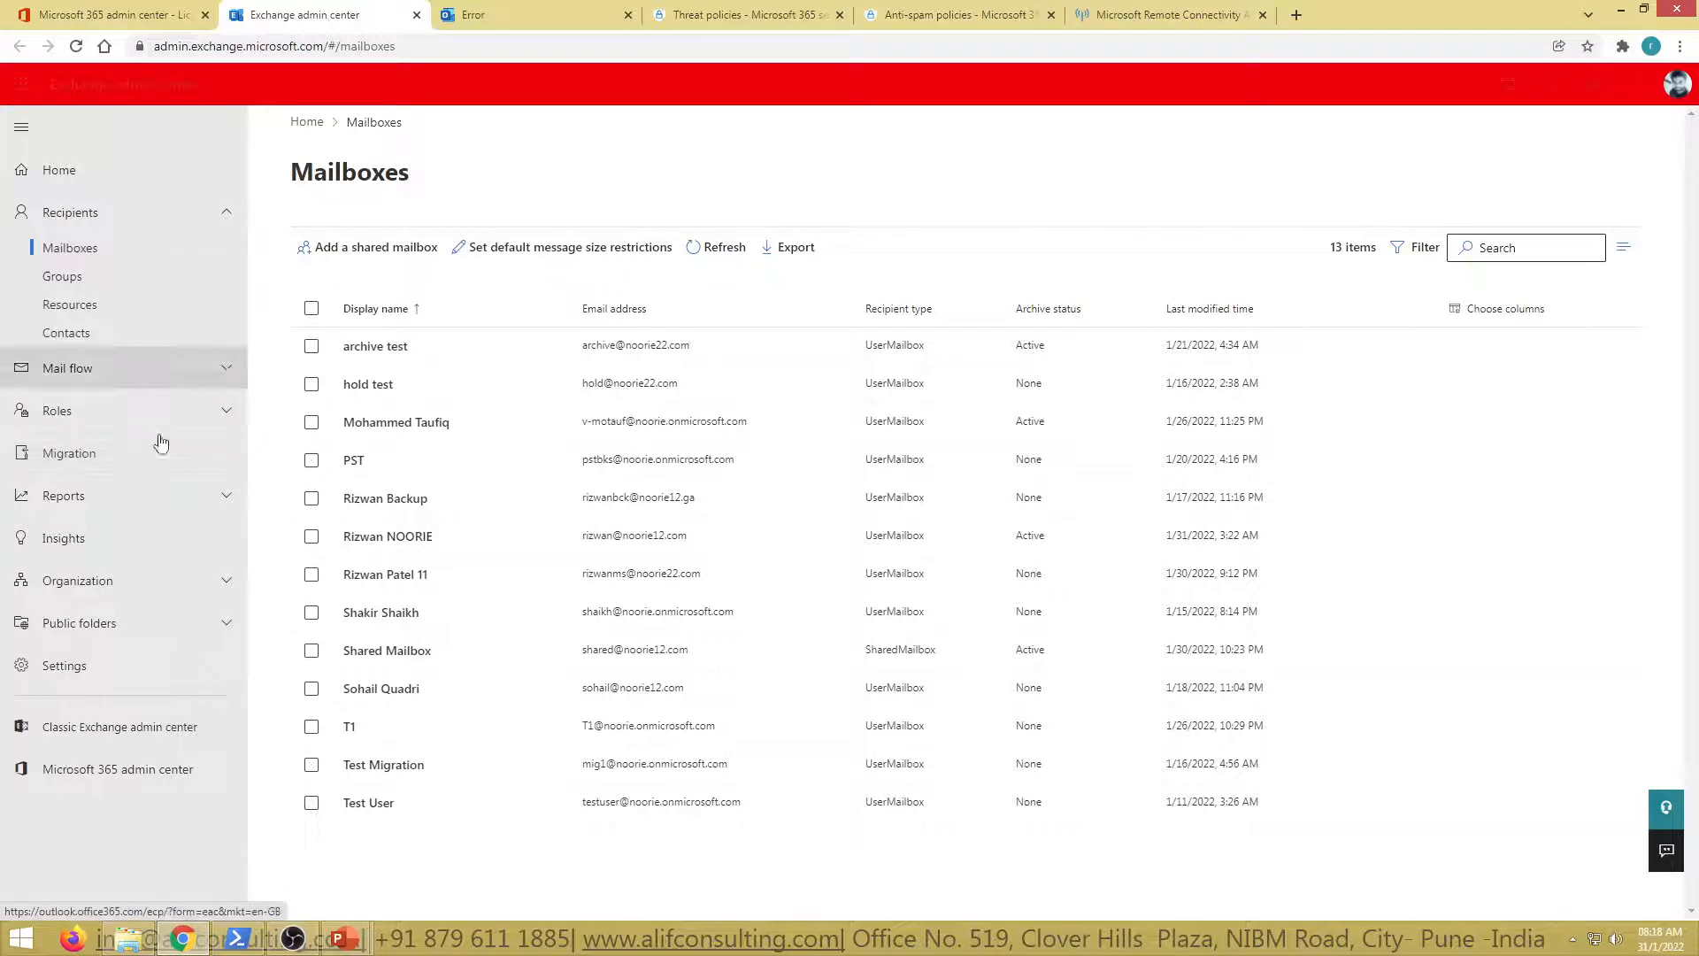
Try the classic admin address outlook.office365.com/ecp, which returns a 500 'Something went wrong' error
left_click(140, 739)
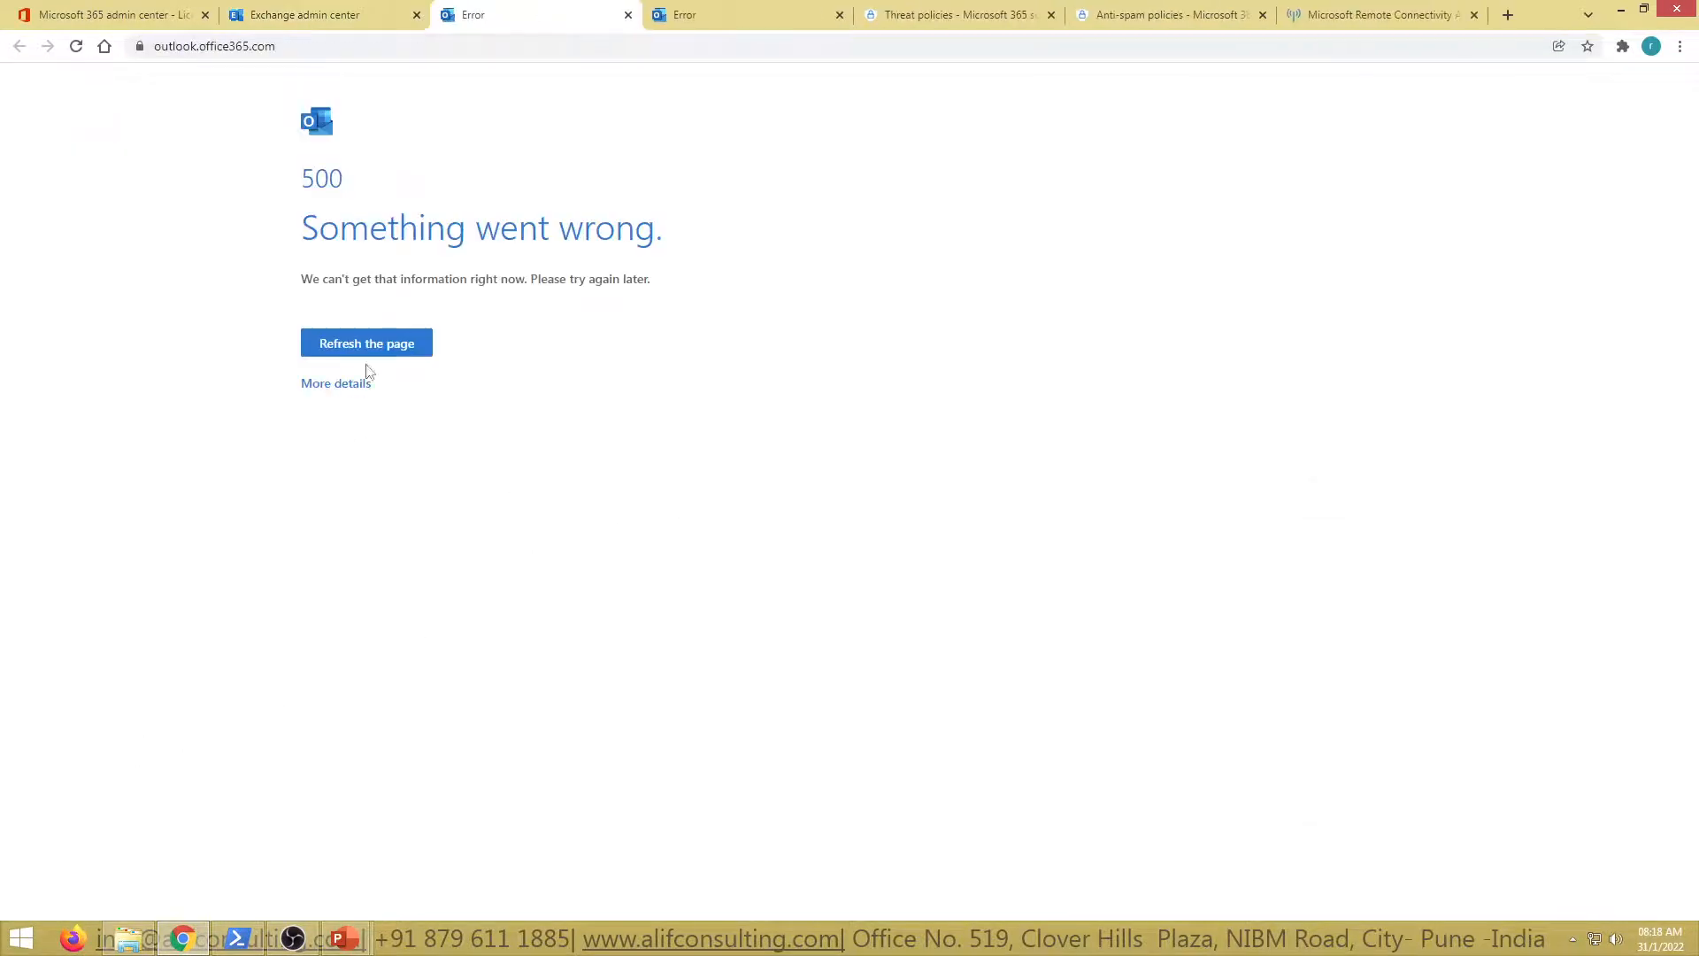
left_click(372, 347)
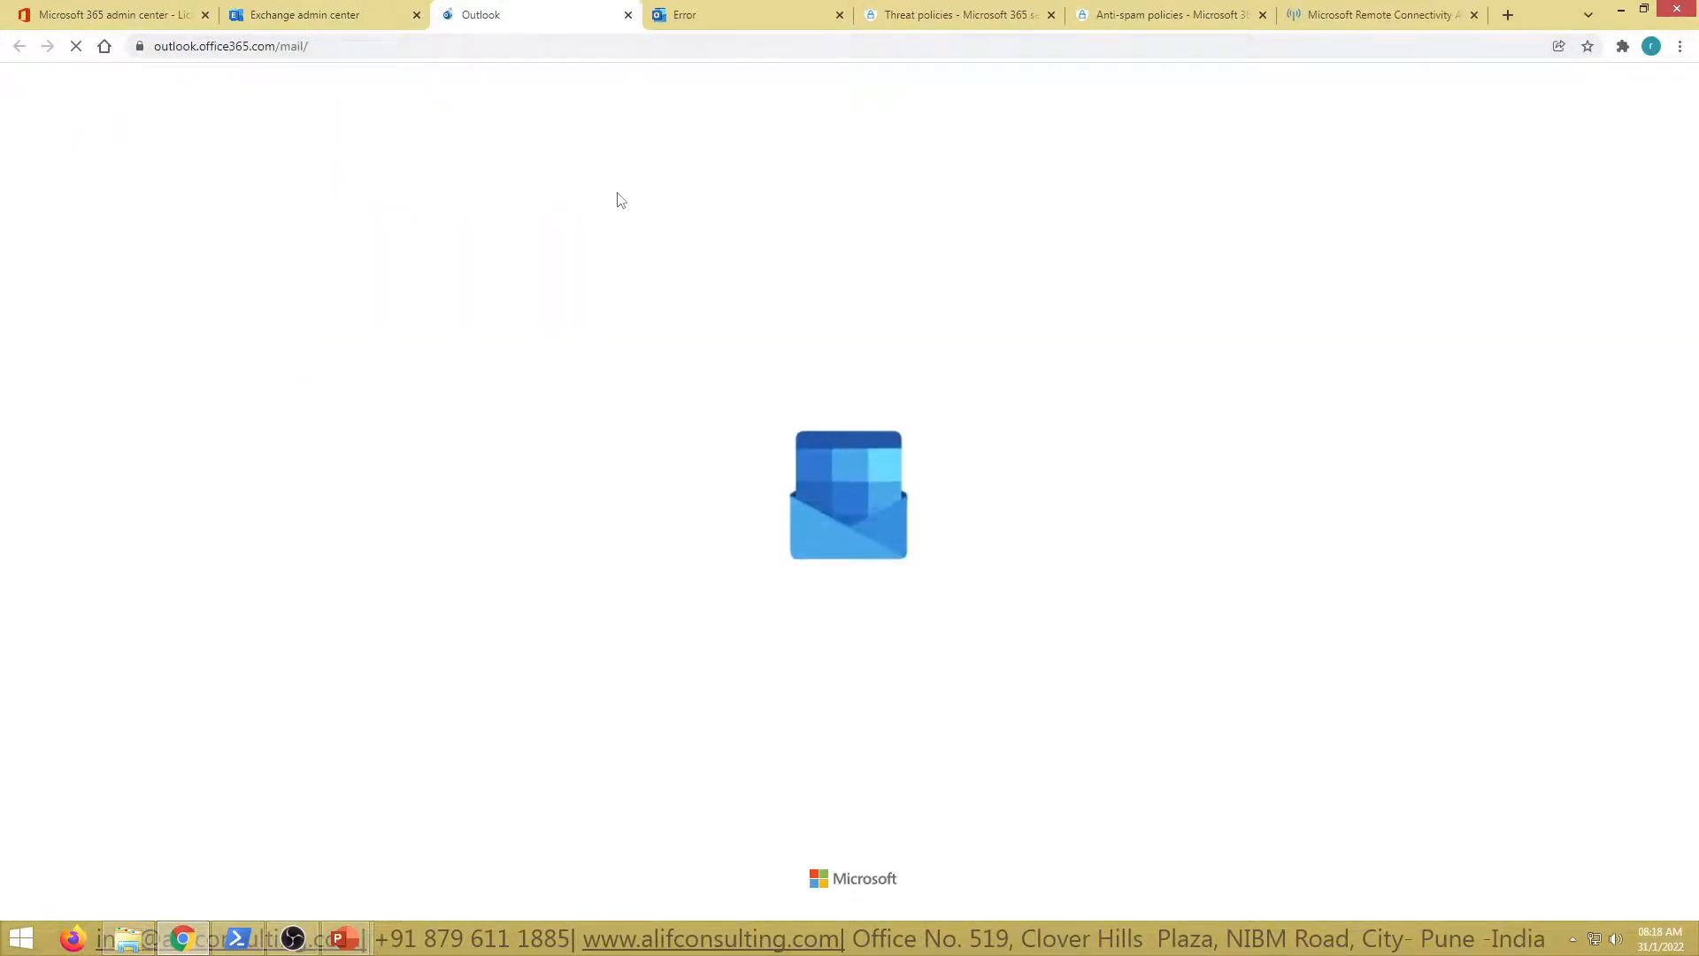
left_click(362, 47)
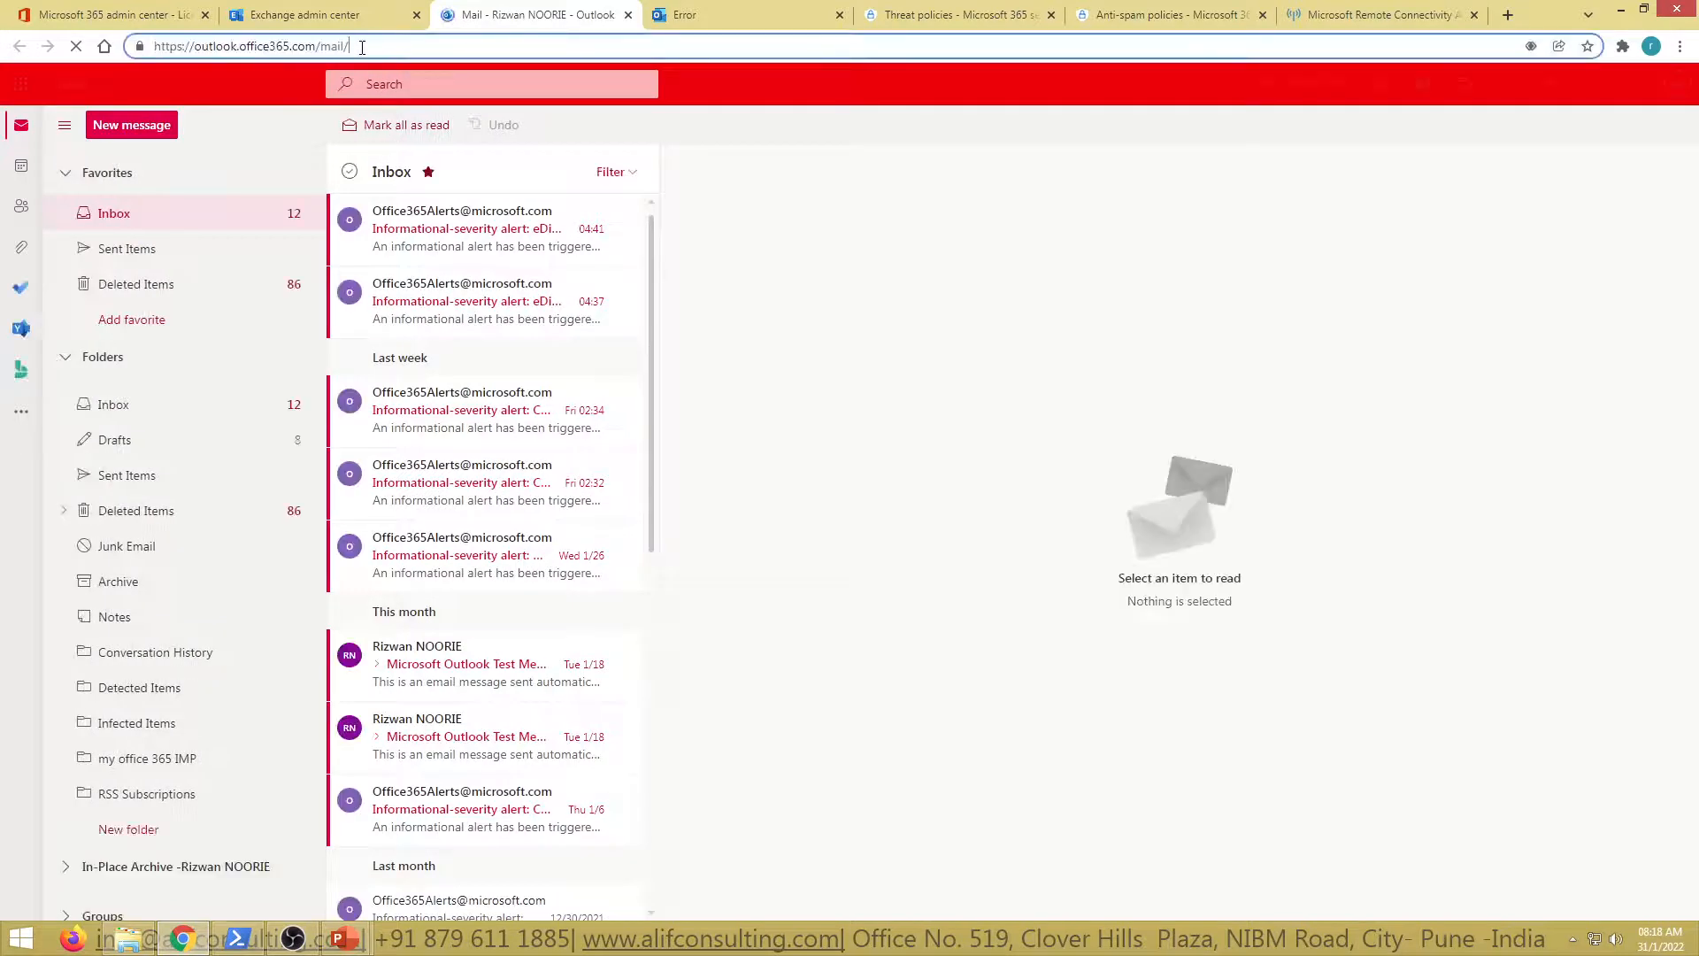
key("BackSpace")
key("BackSpace")
key("BackSpace")
key("BackSpace")
key("BackSpace")
key("BackSpace")
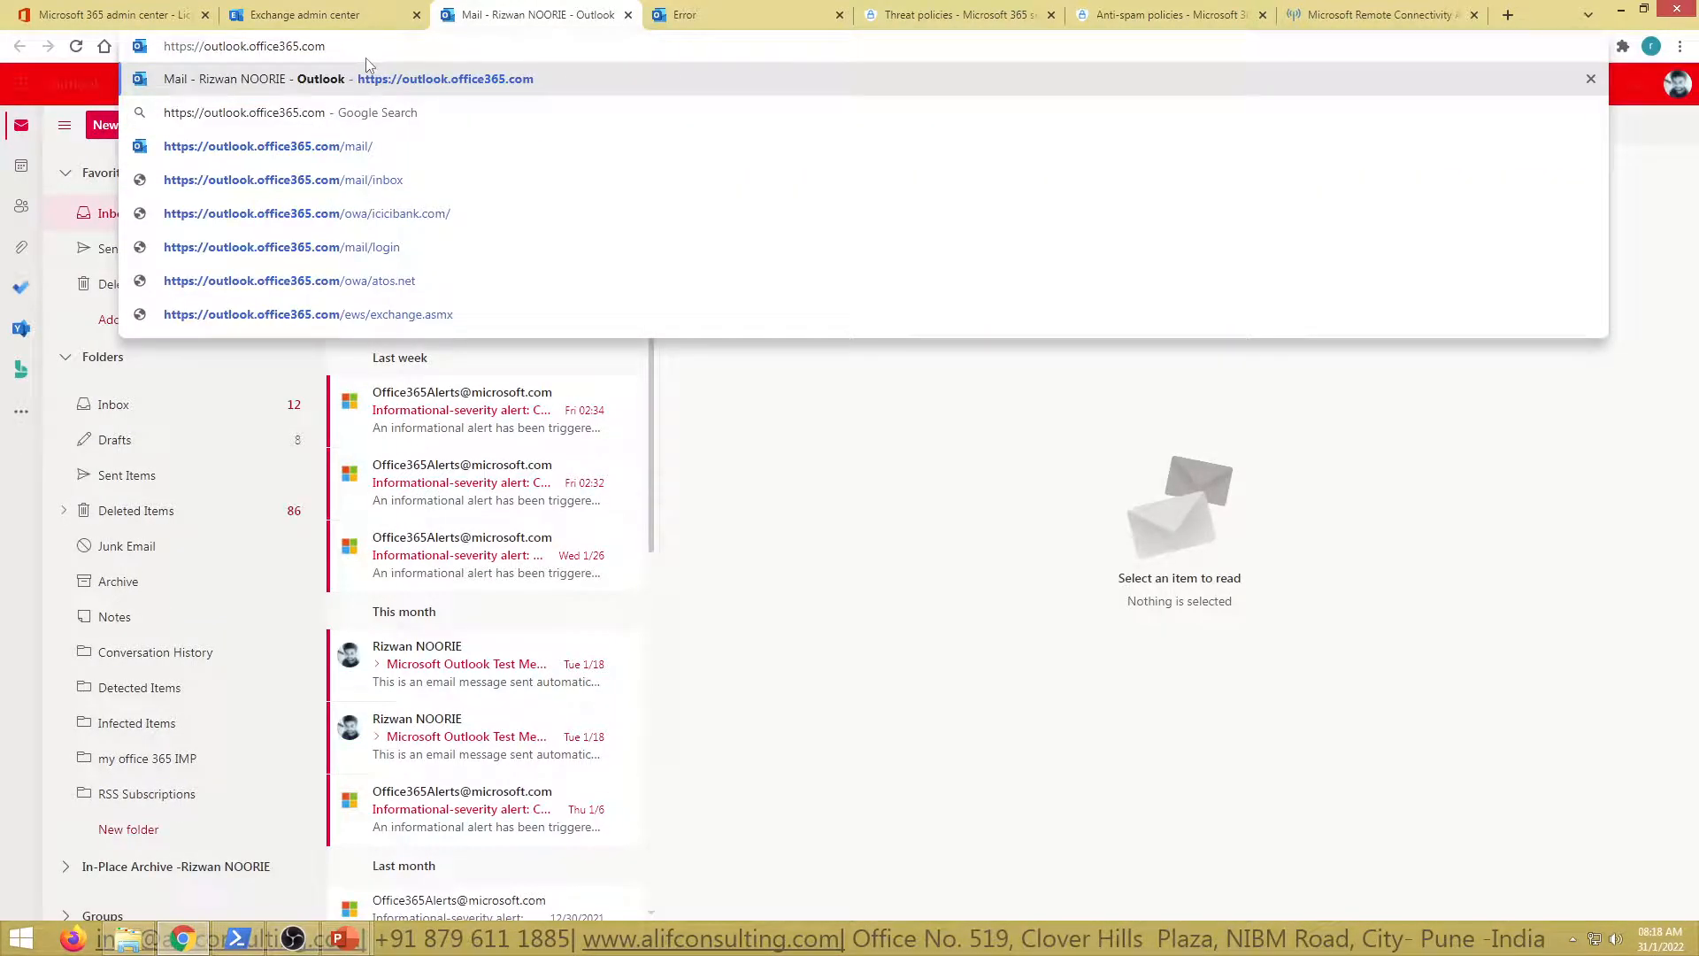
type("/ecp")
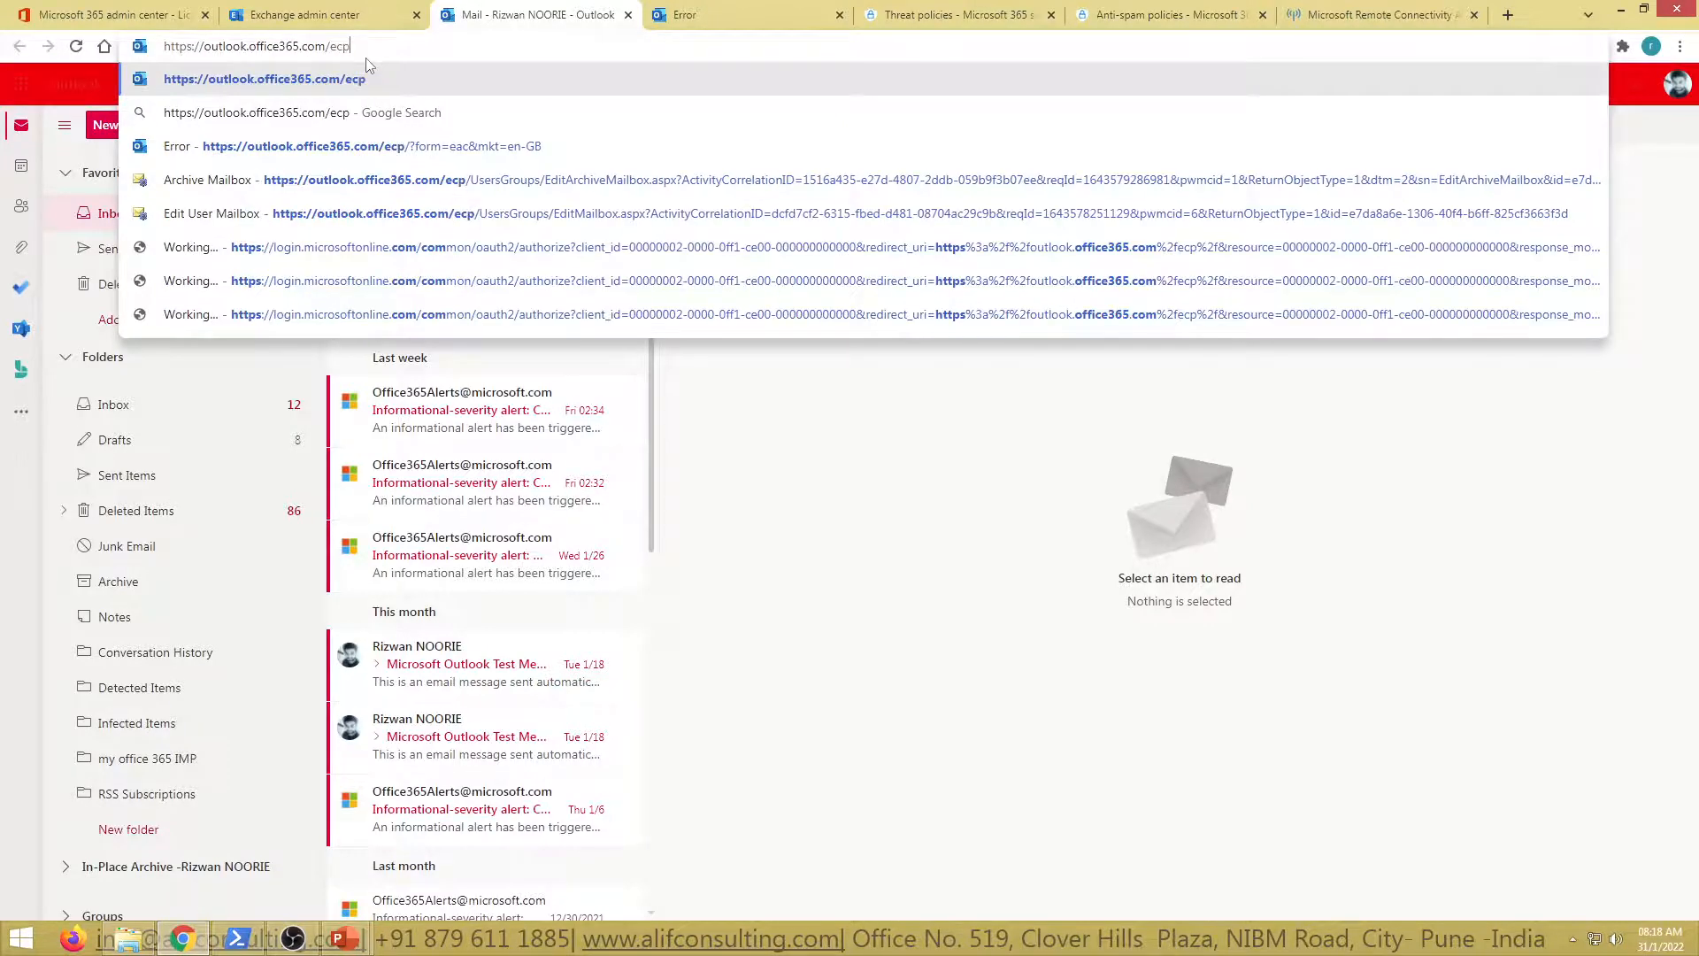
key("Return")
Close the two extra error tabs and reload the Exchange admin center Mailboxes page
left_click(332, 15)
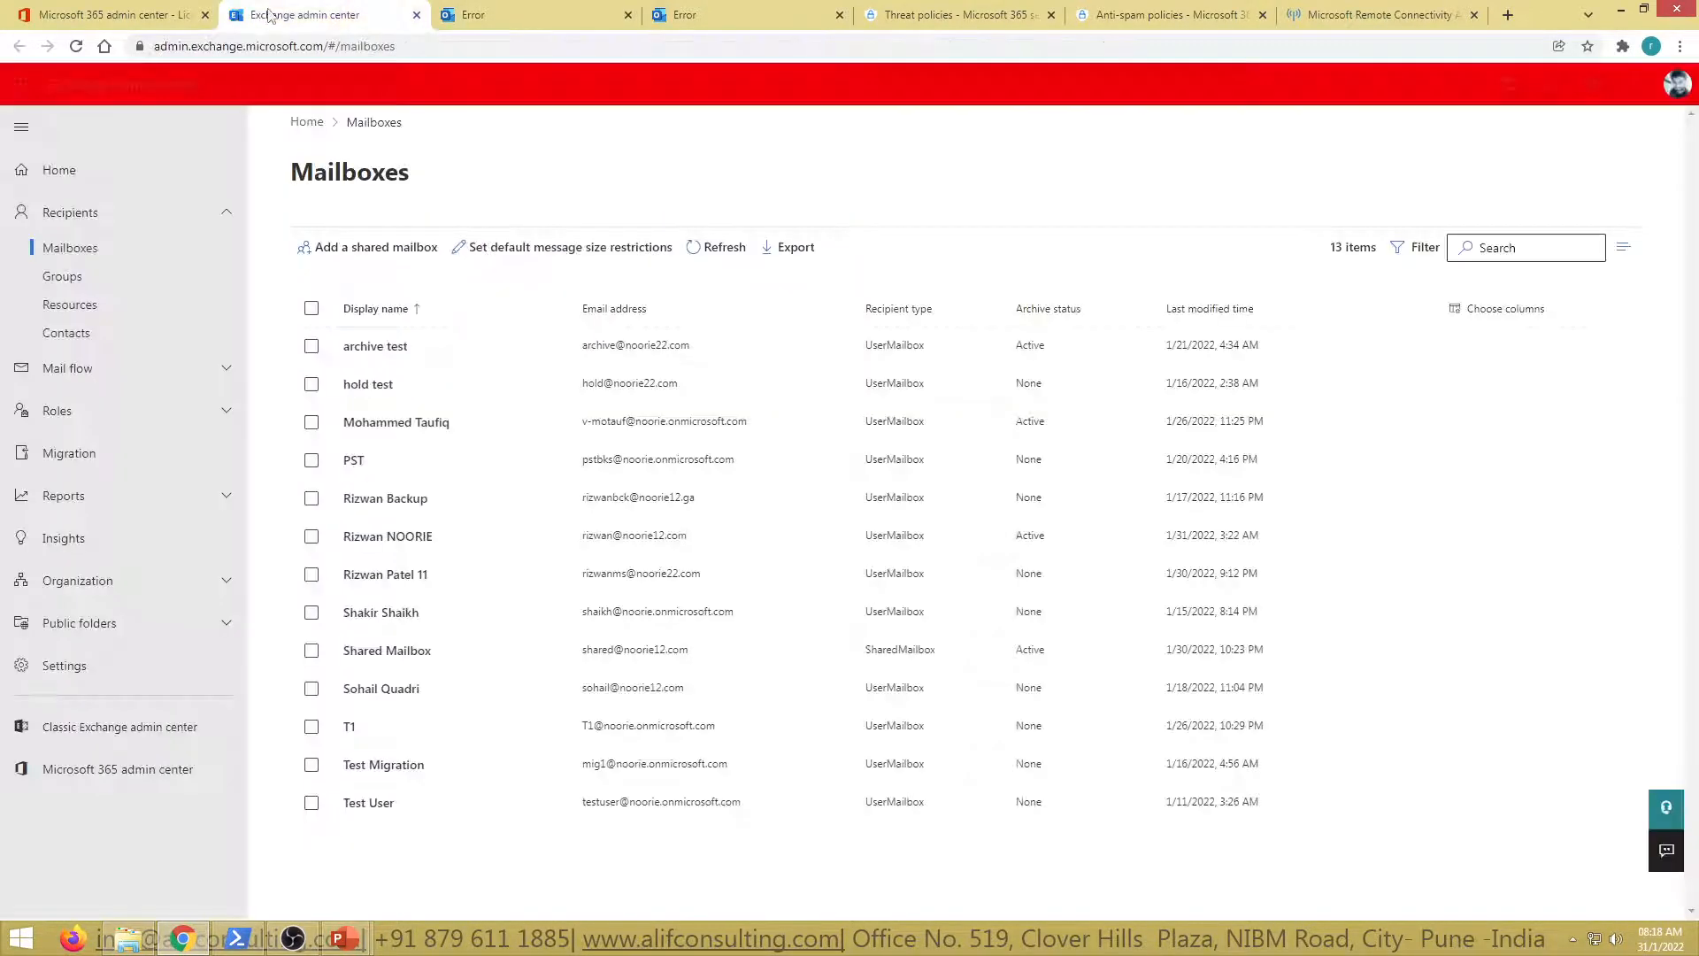
left_click(130, 729)
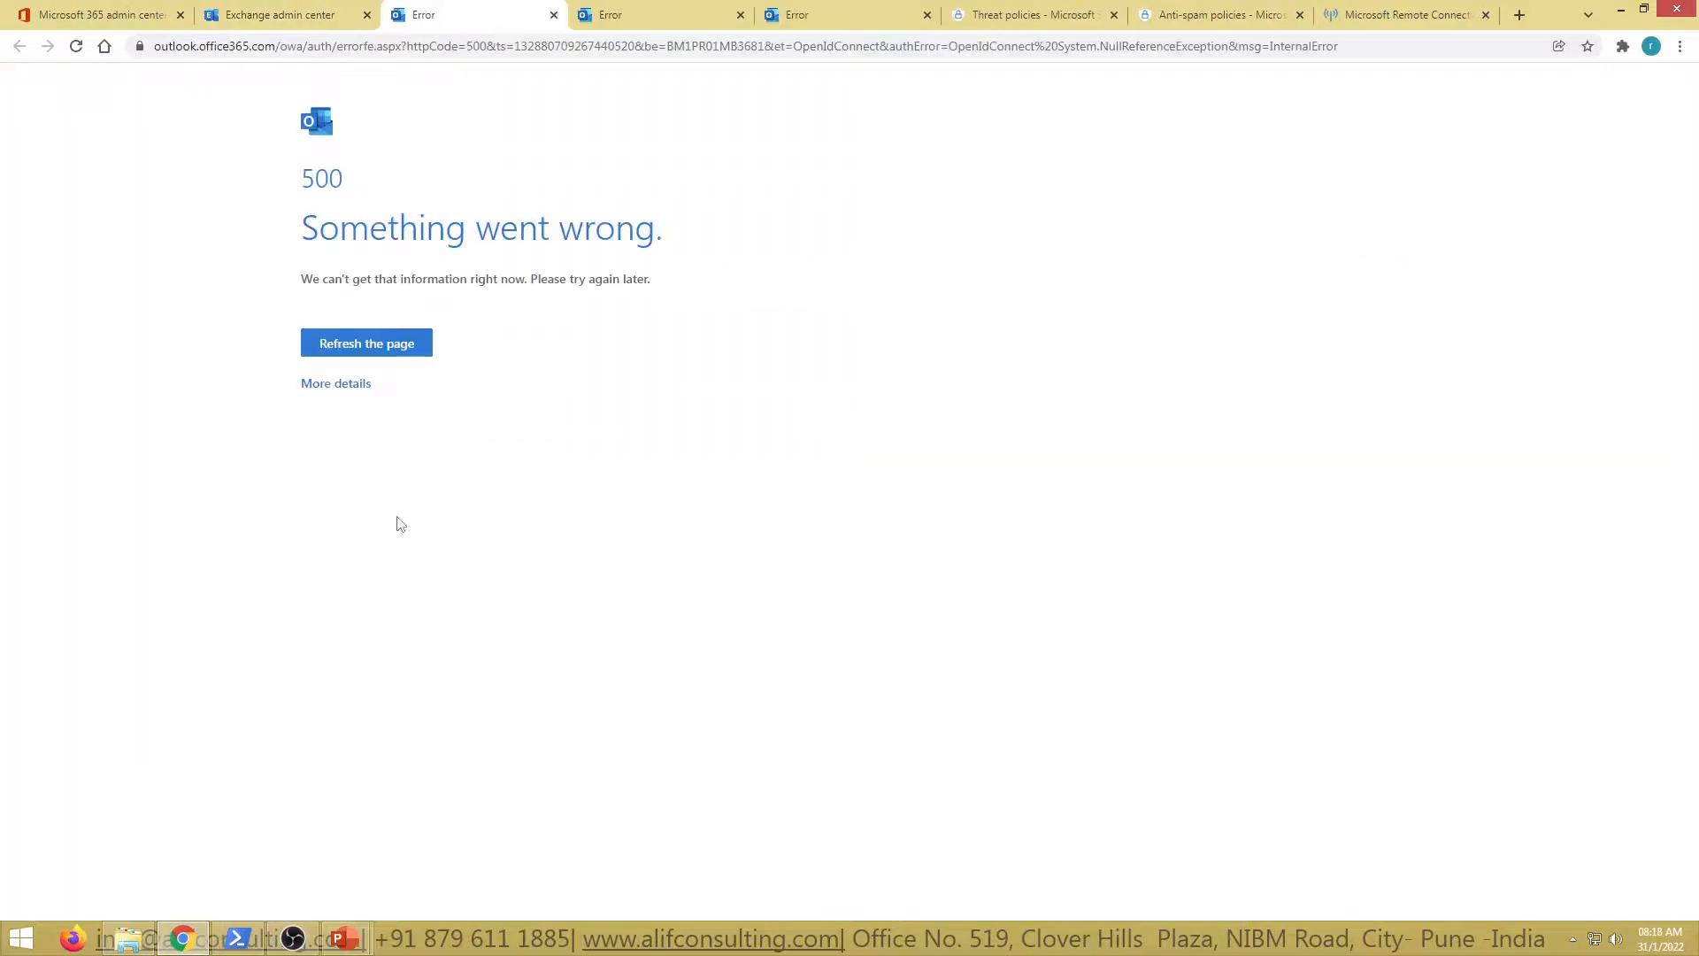
key("ctrl+w")
left_click(484, 8)
key("ctrl+w")
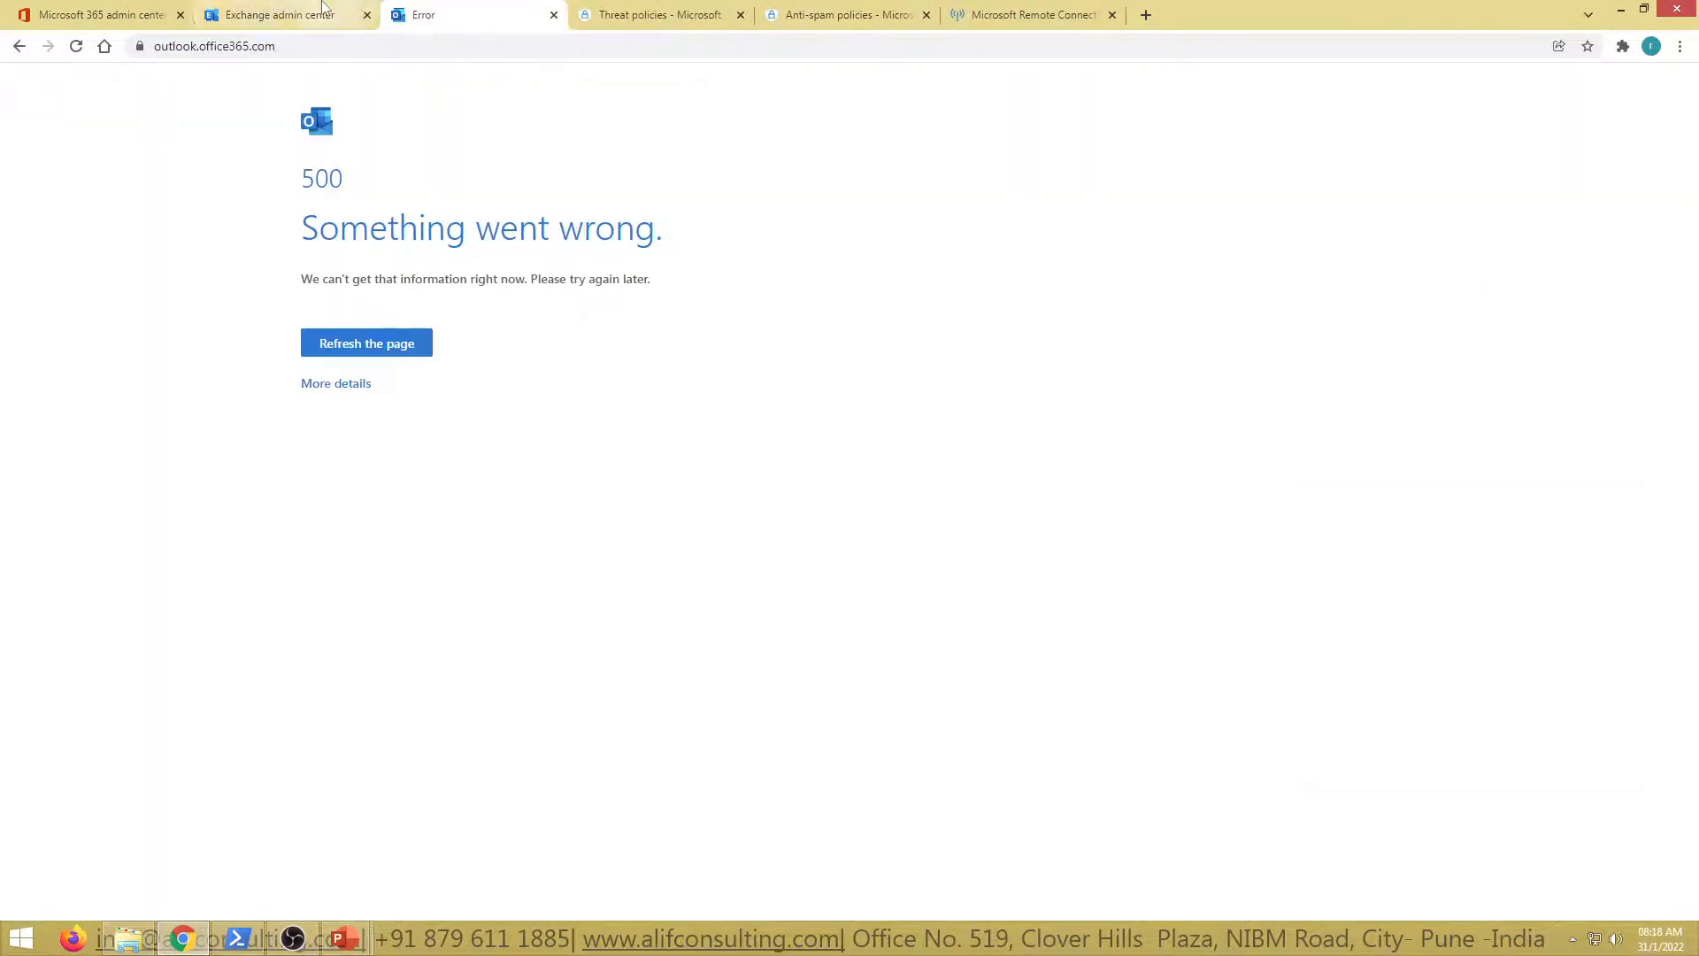
left_click(318, 9)
left_click(77, 48)
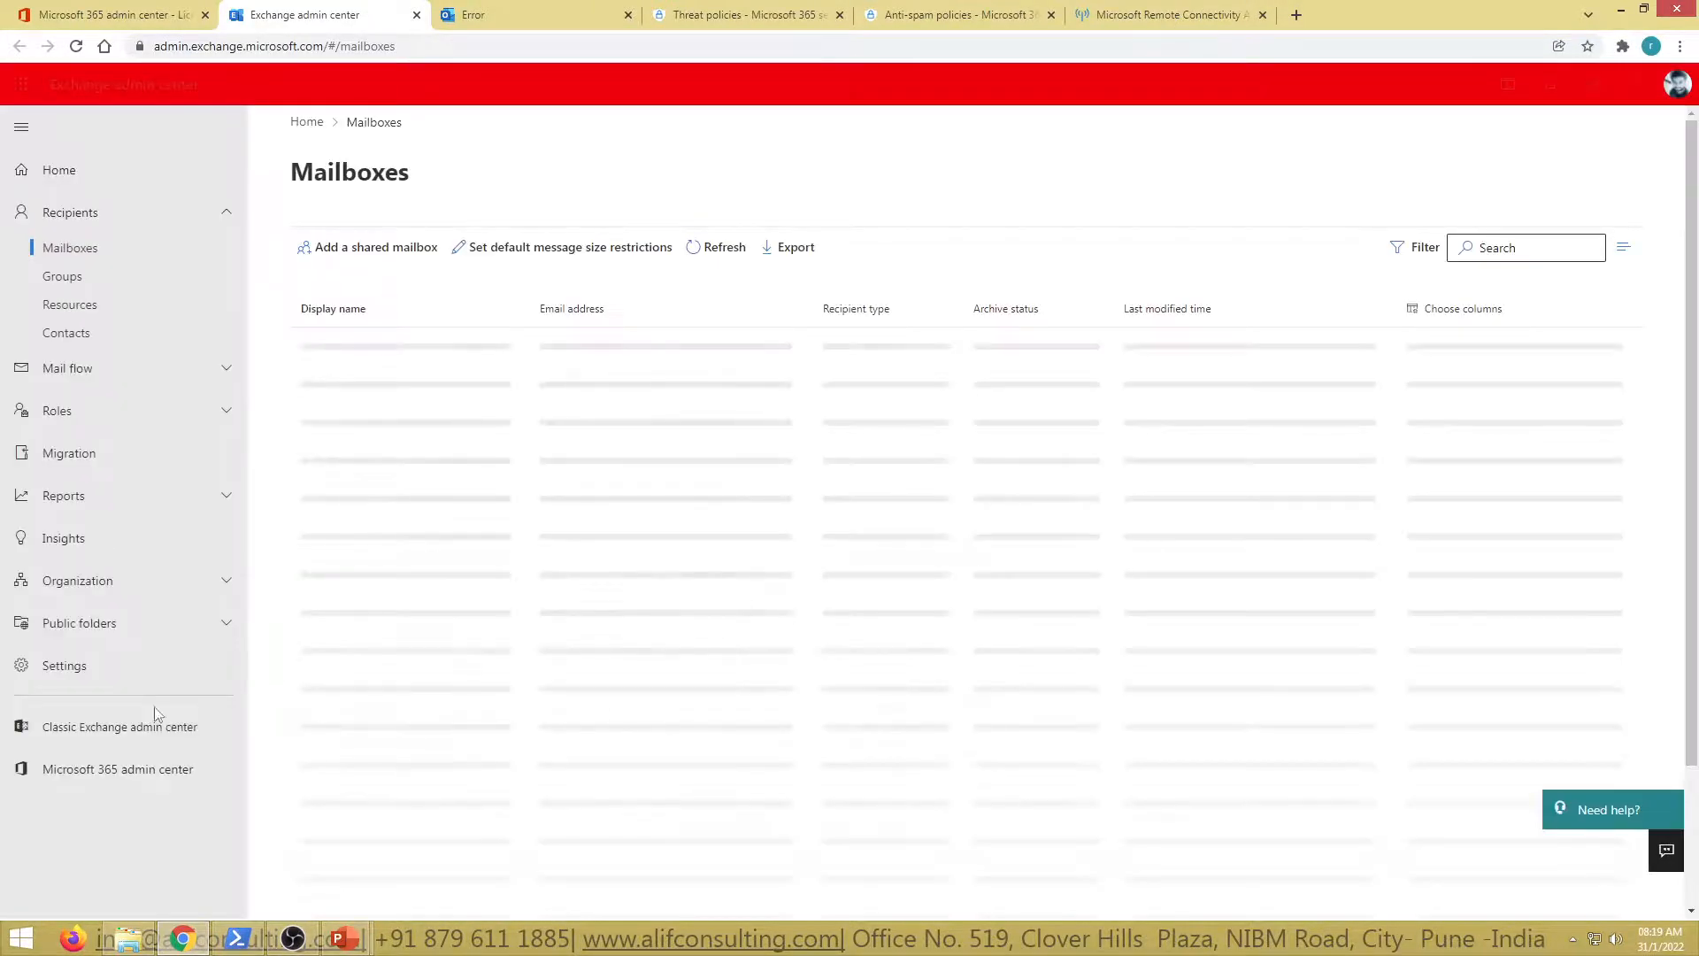
left_click(113, 731)
left_click(359, 46)
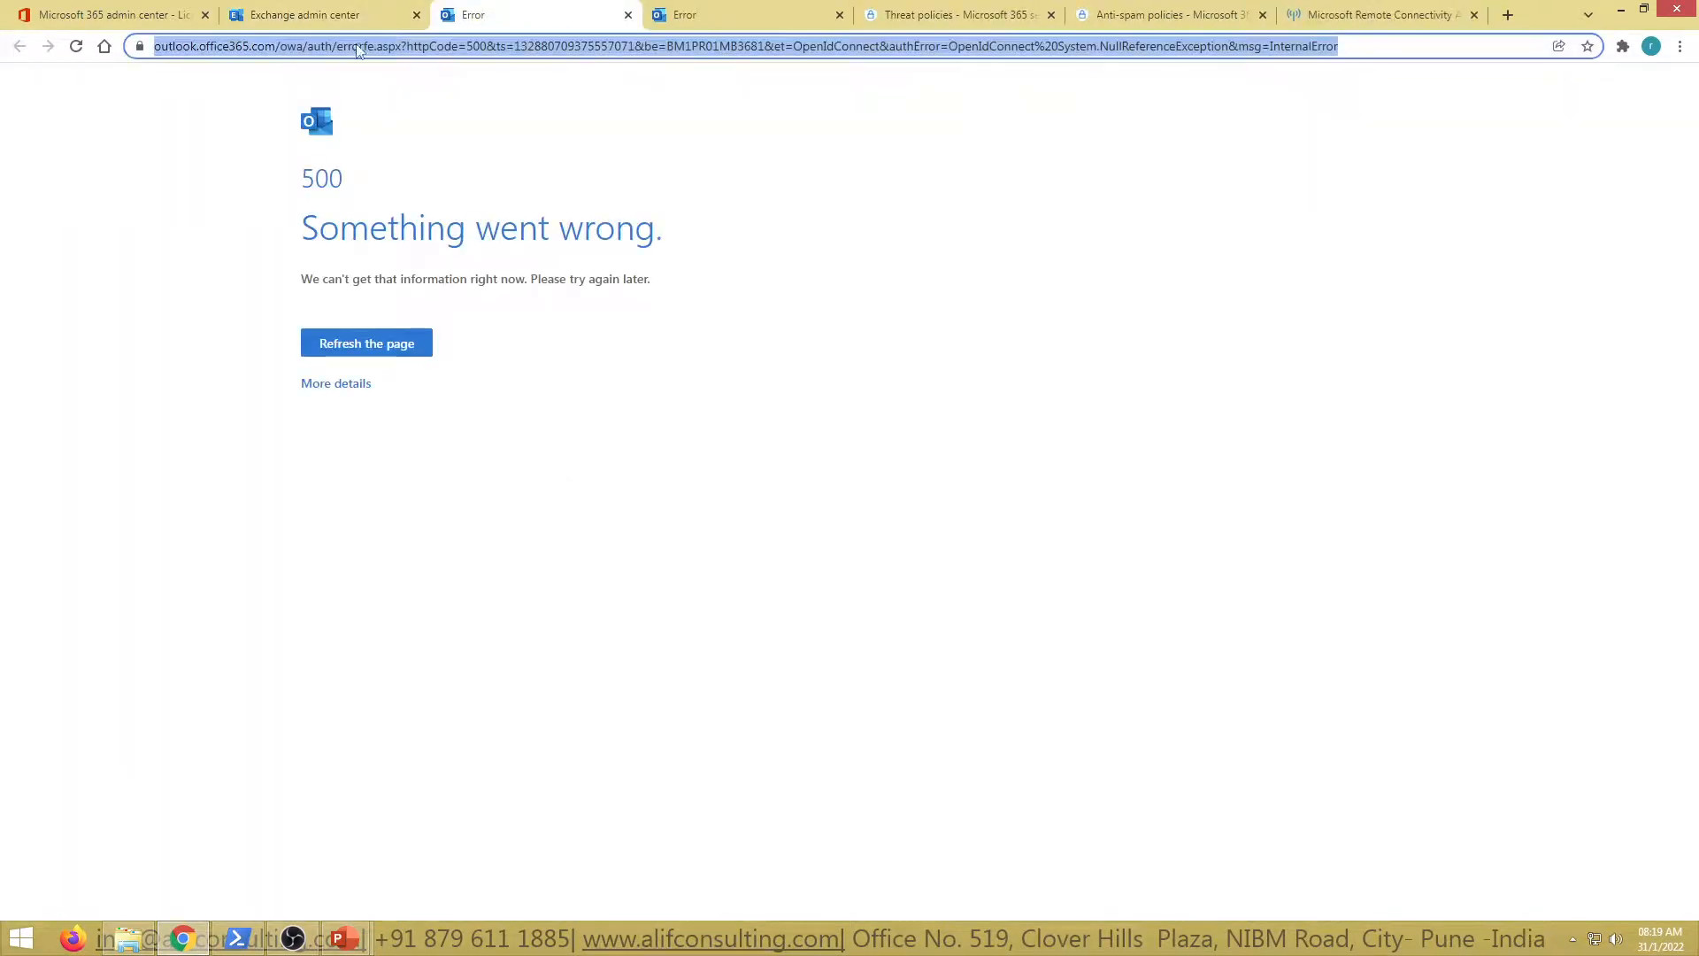
left_click_drag(303, 46, 1416, 46)
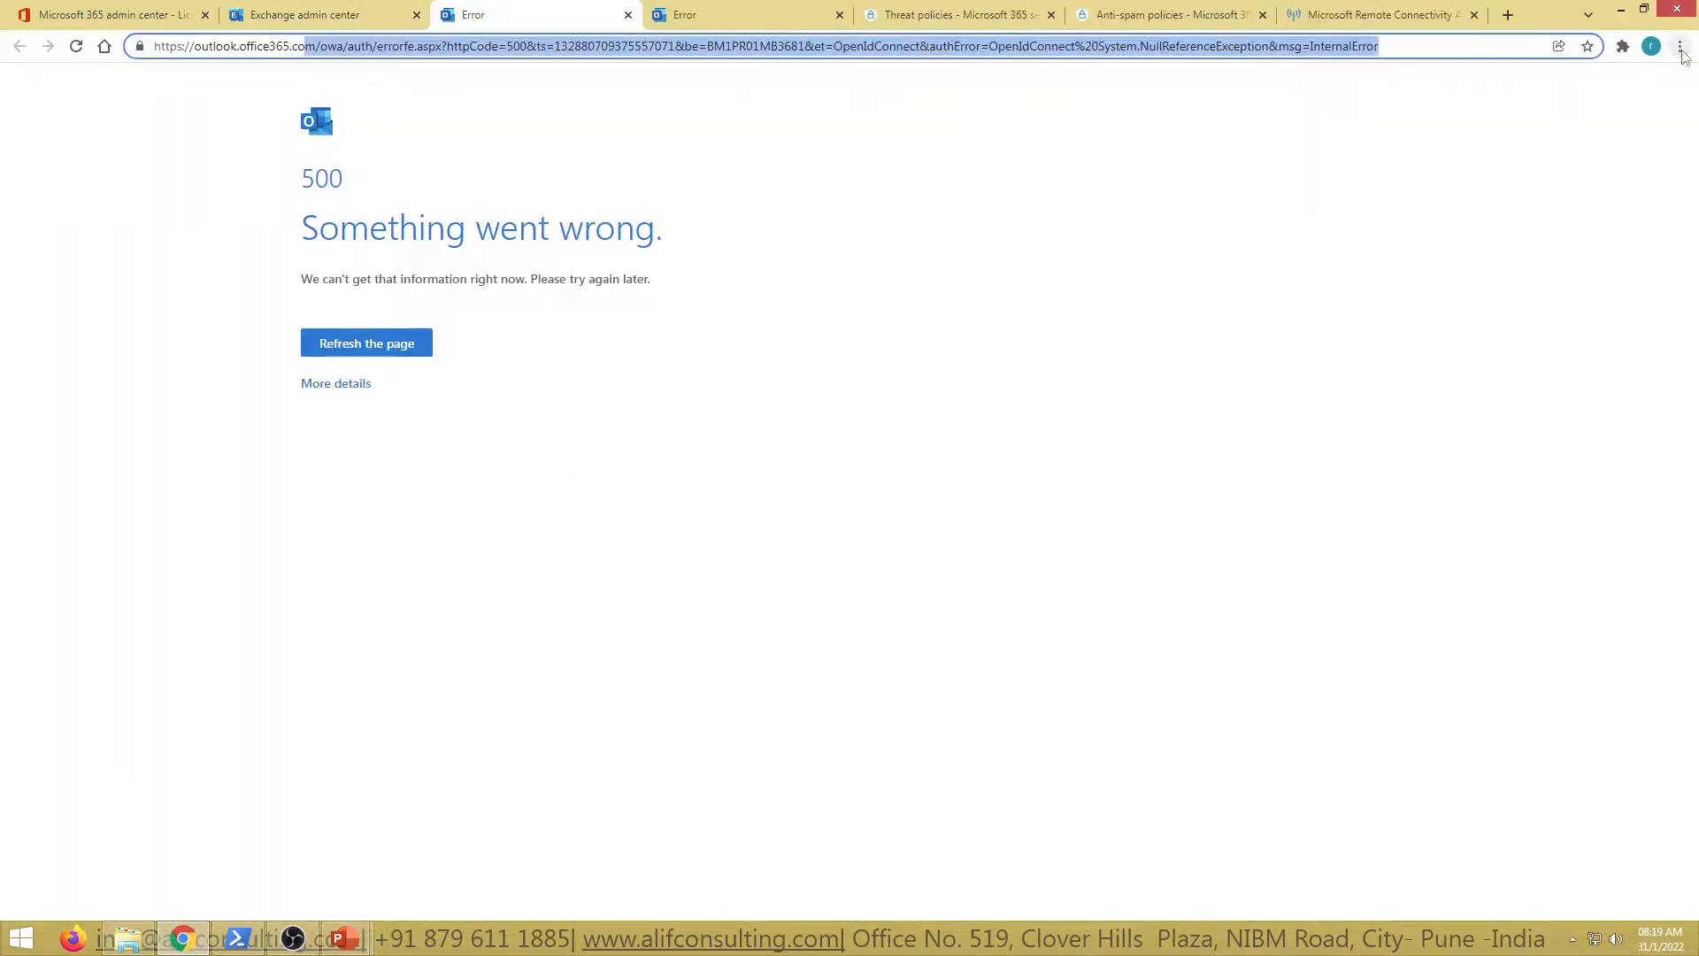
key("BackSpace")
key("BackSpace")
key("BackSpace")
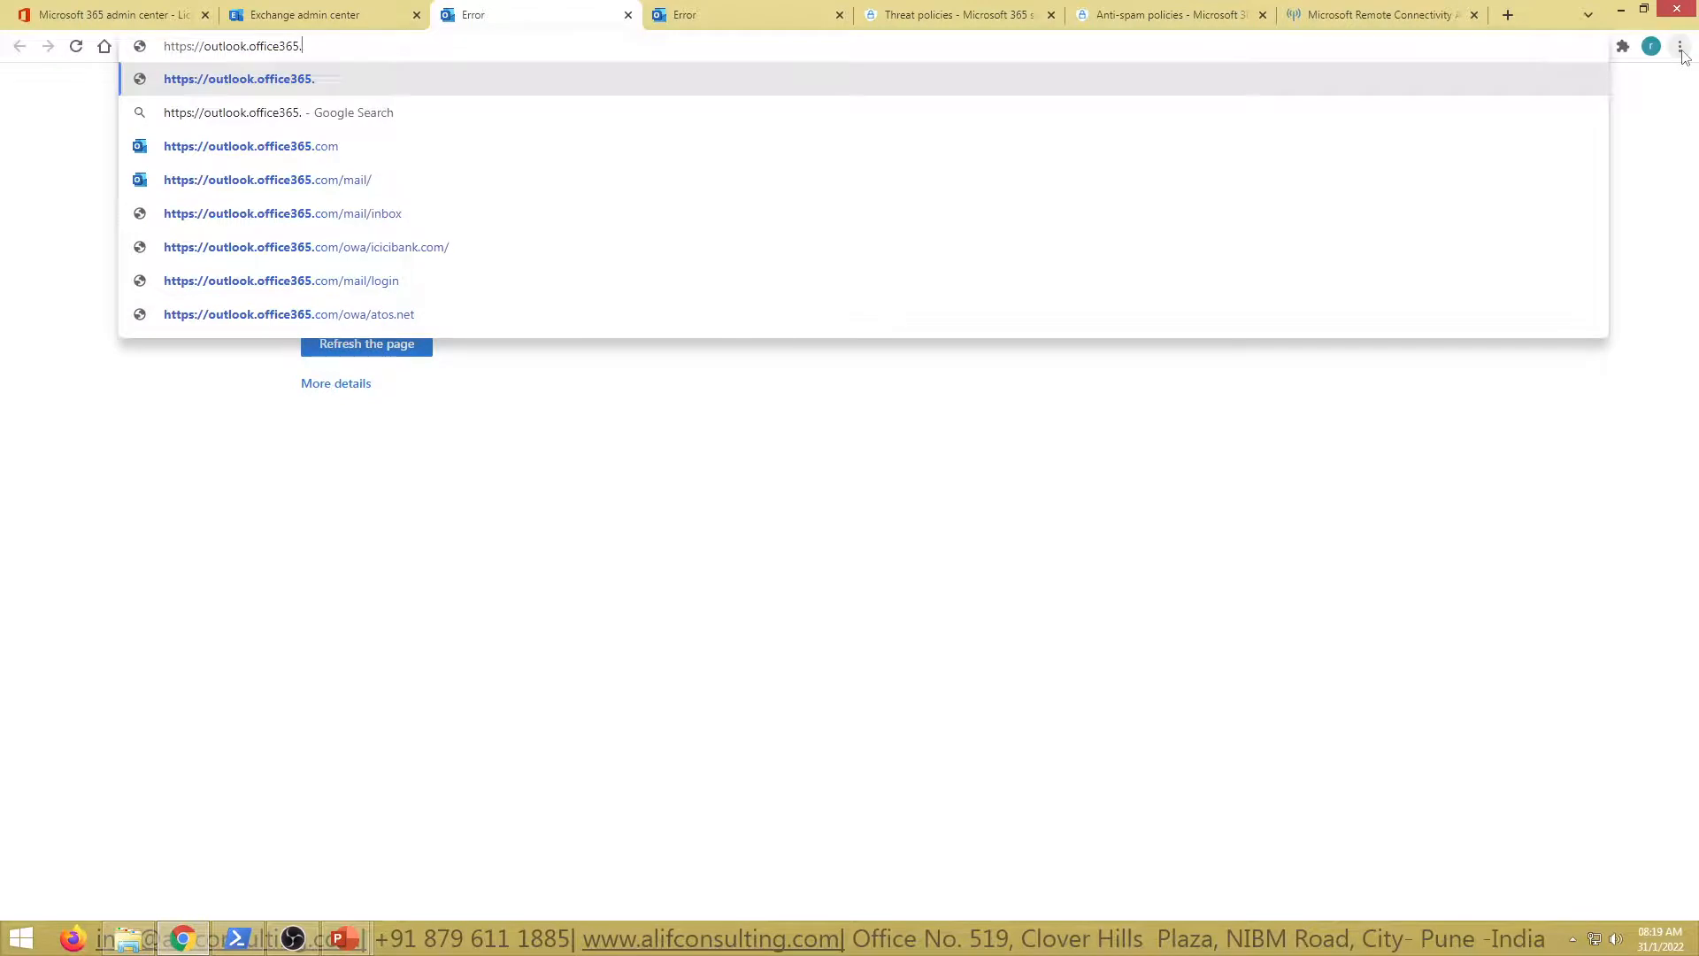
key("BackSpace")
type(".co")
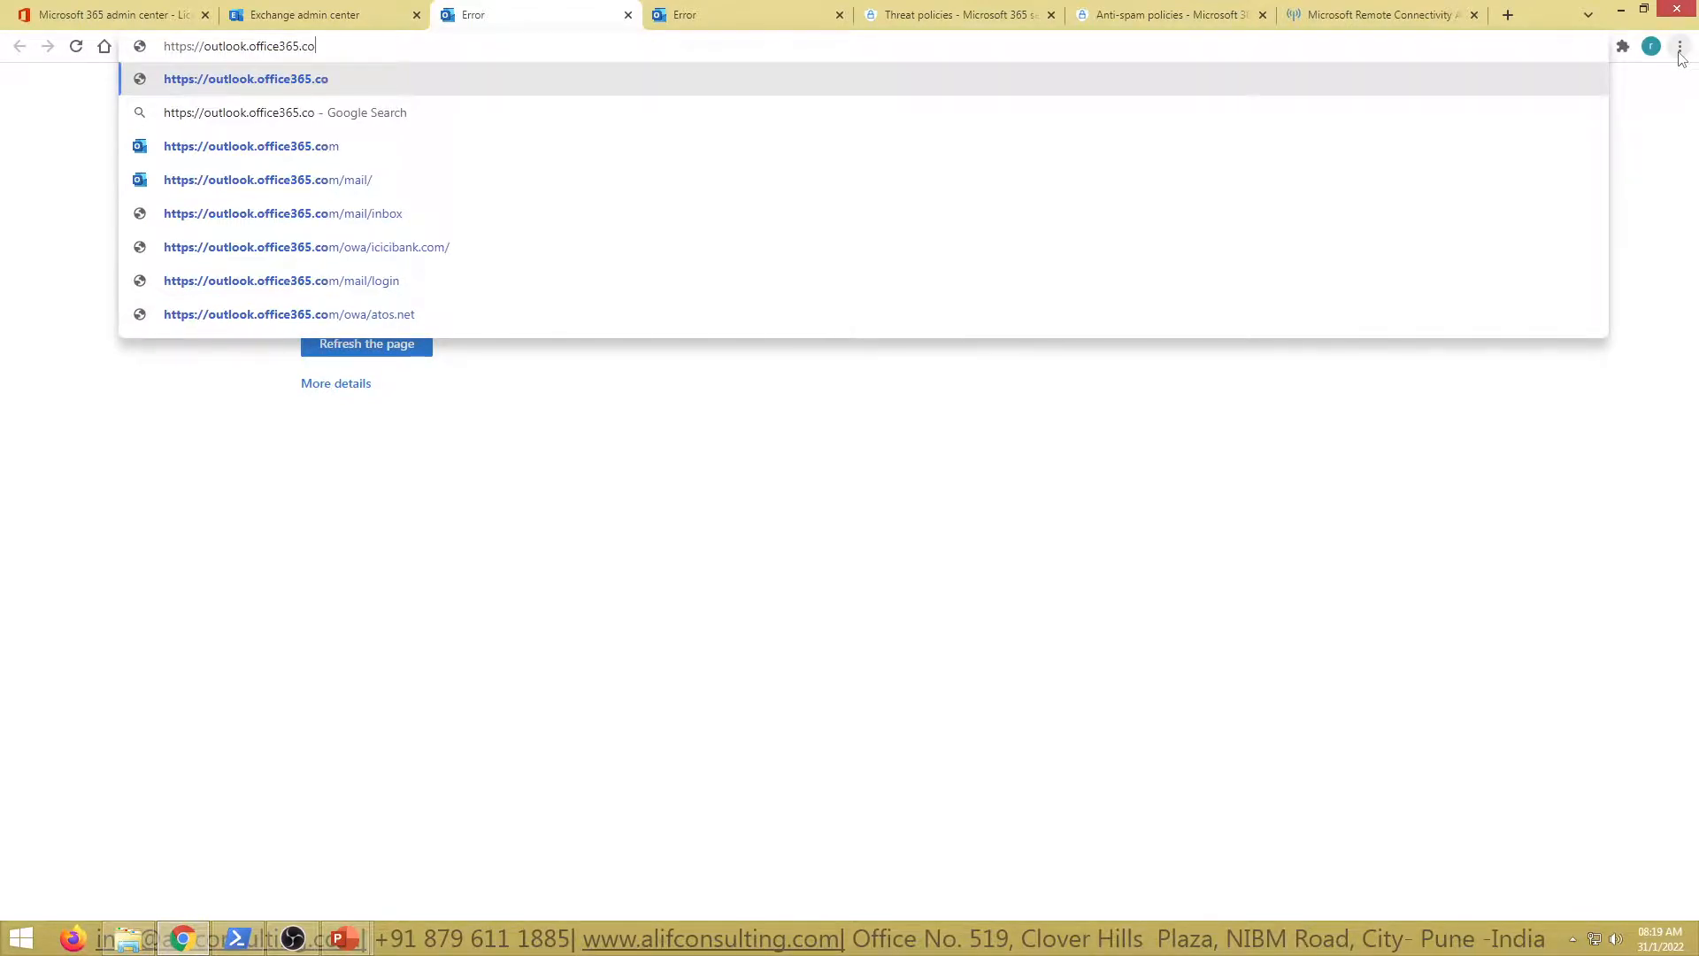
type("m/ecp/")
key("Return")
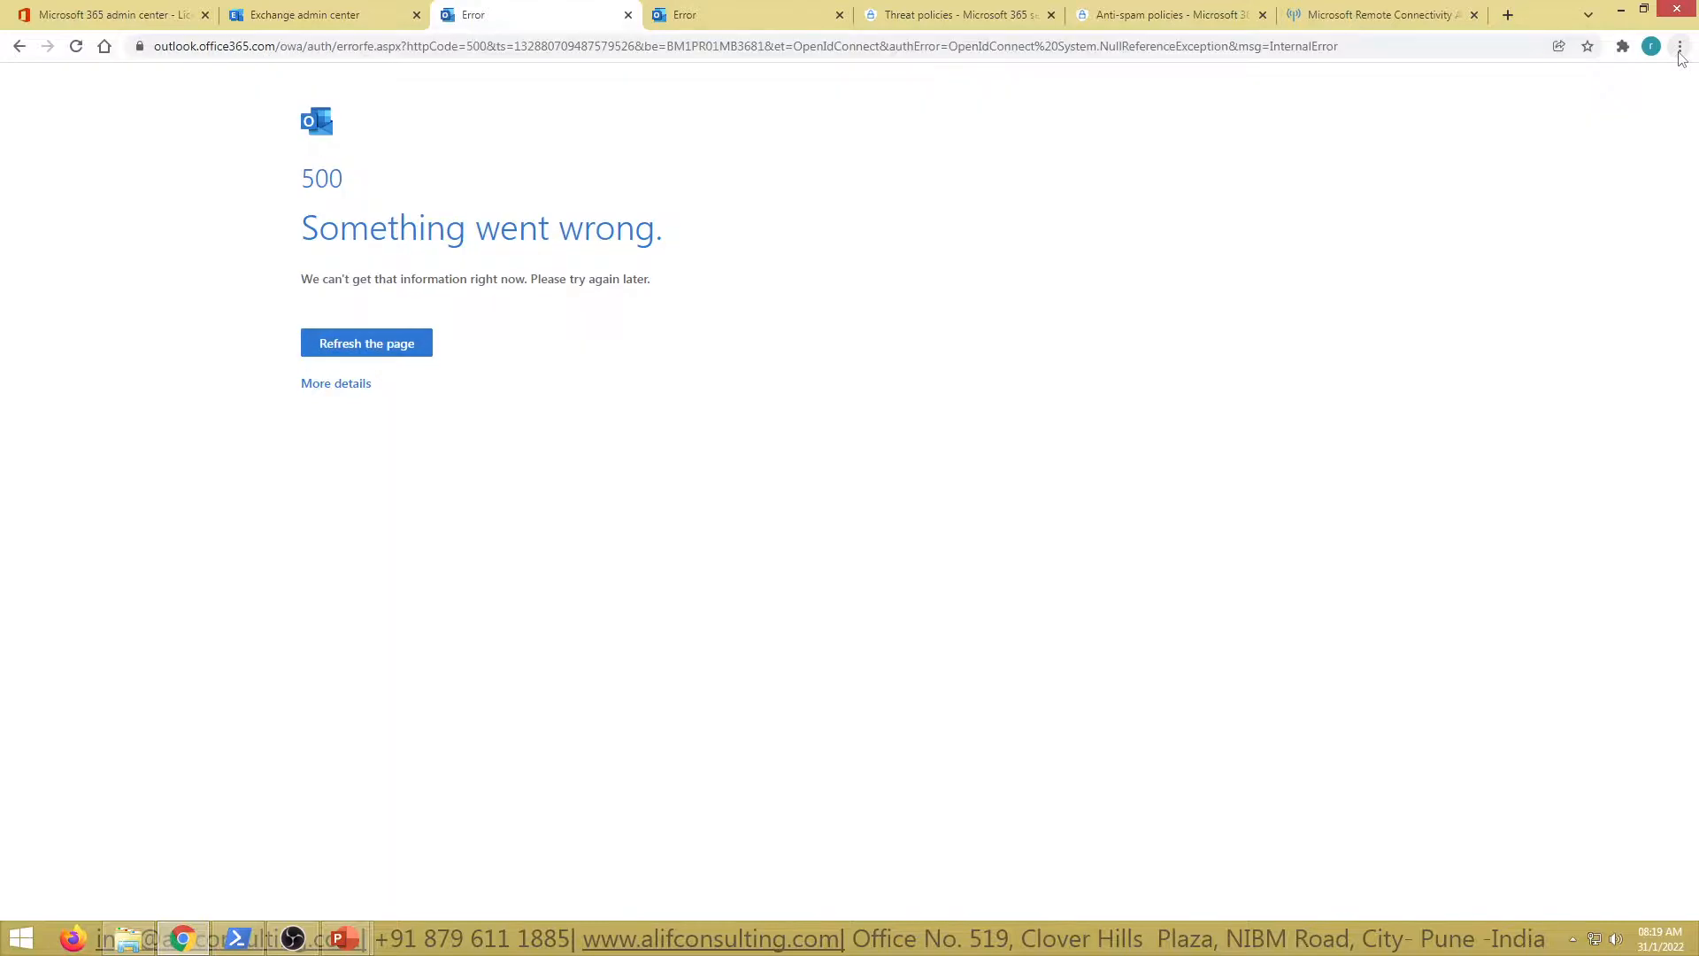
Try outlook.office.com/ecp instead, then return to the Exchange admin center Mailboxes list
left_click(332, 53)
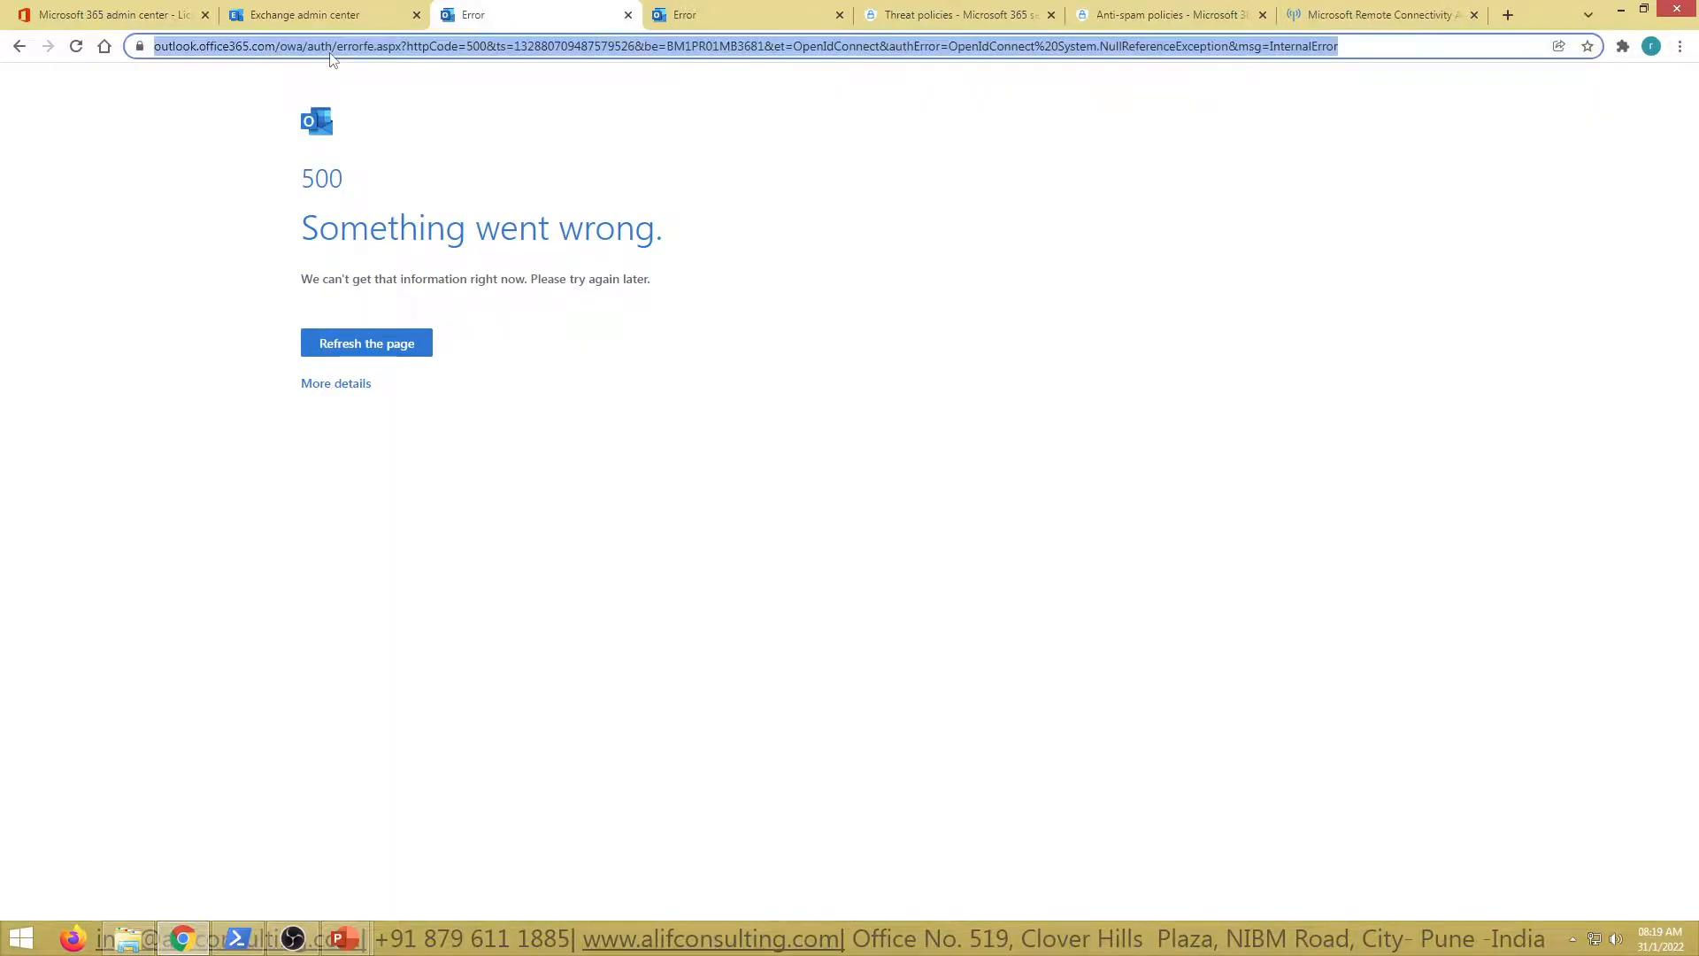
type("outl")
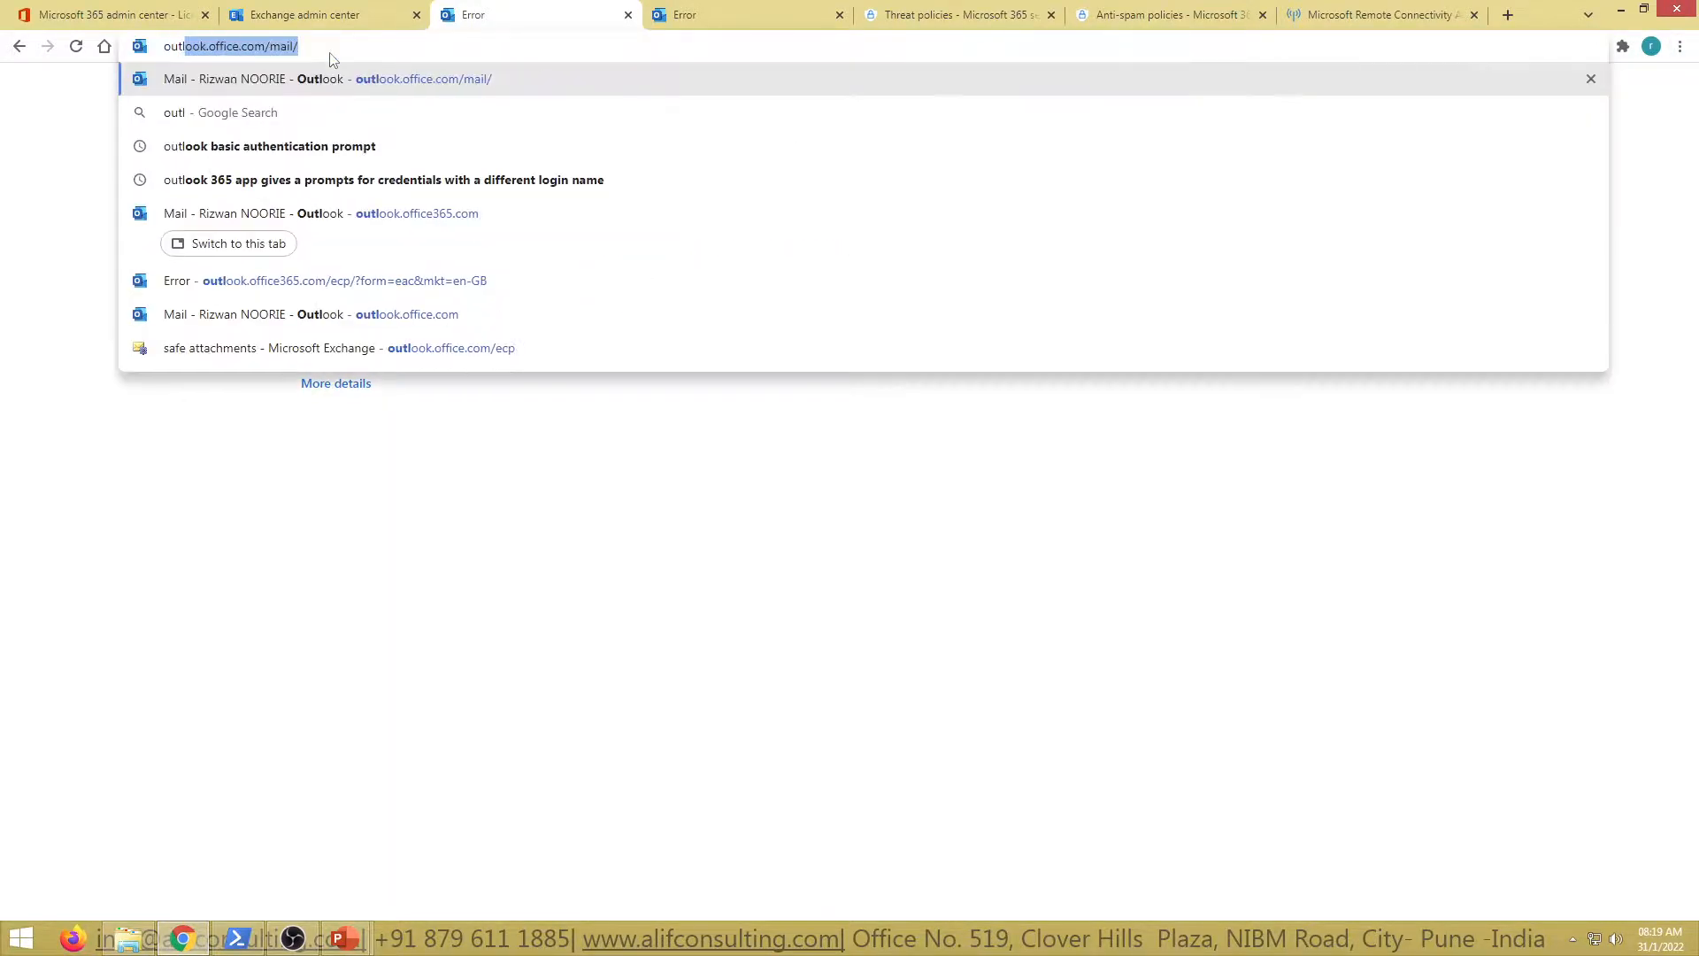
type("ook.office.come")
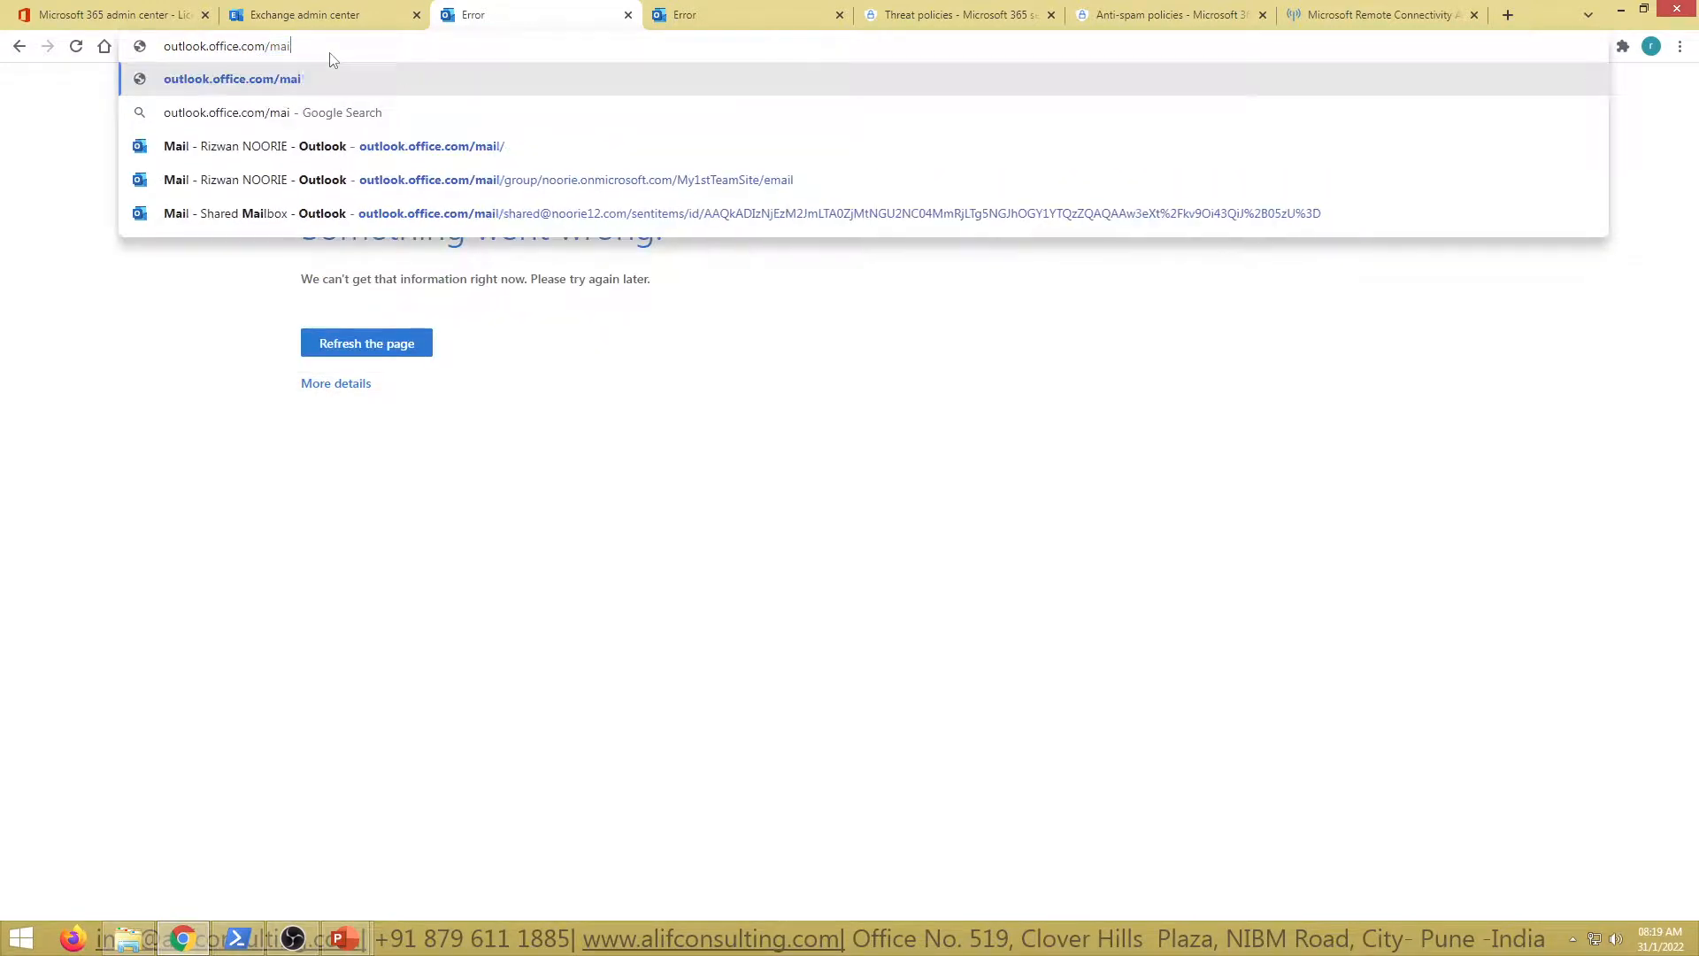
key("BackSpace")
type("/ec")
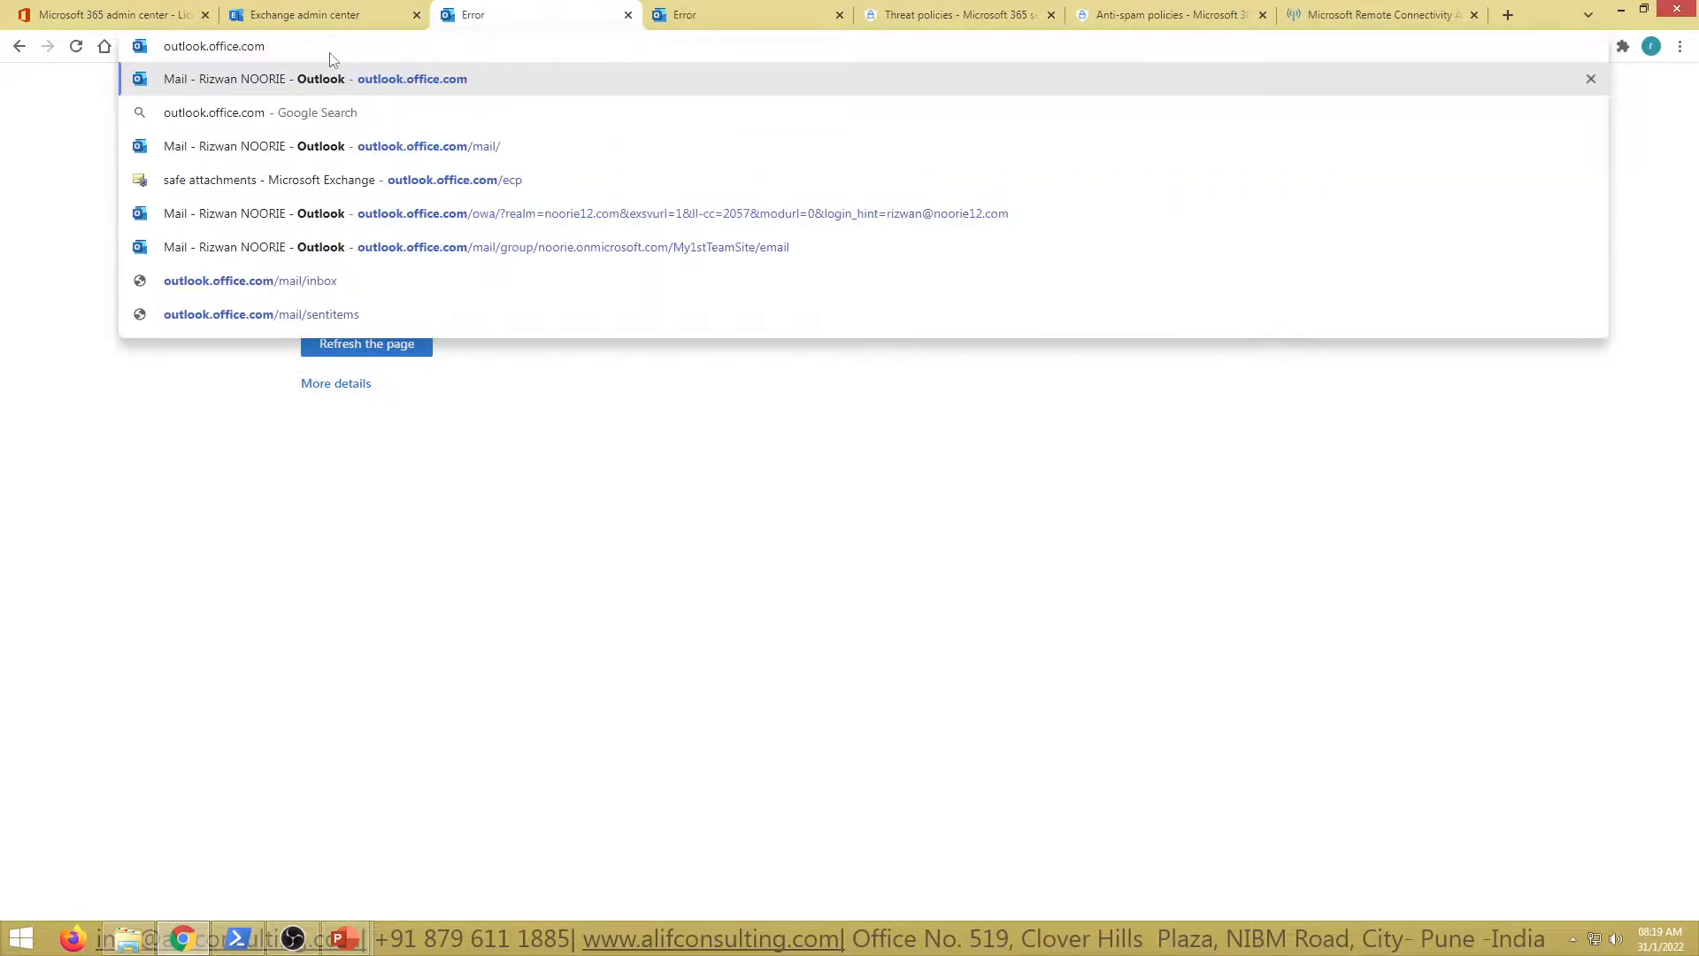
key("Return")
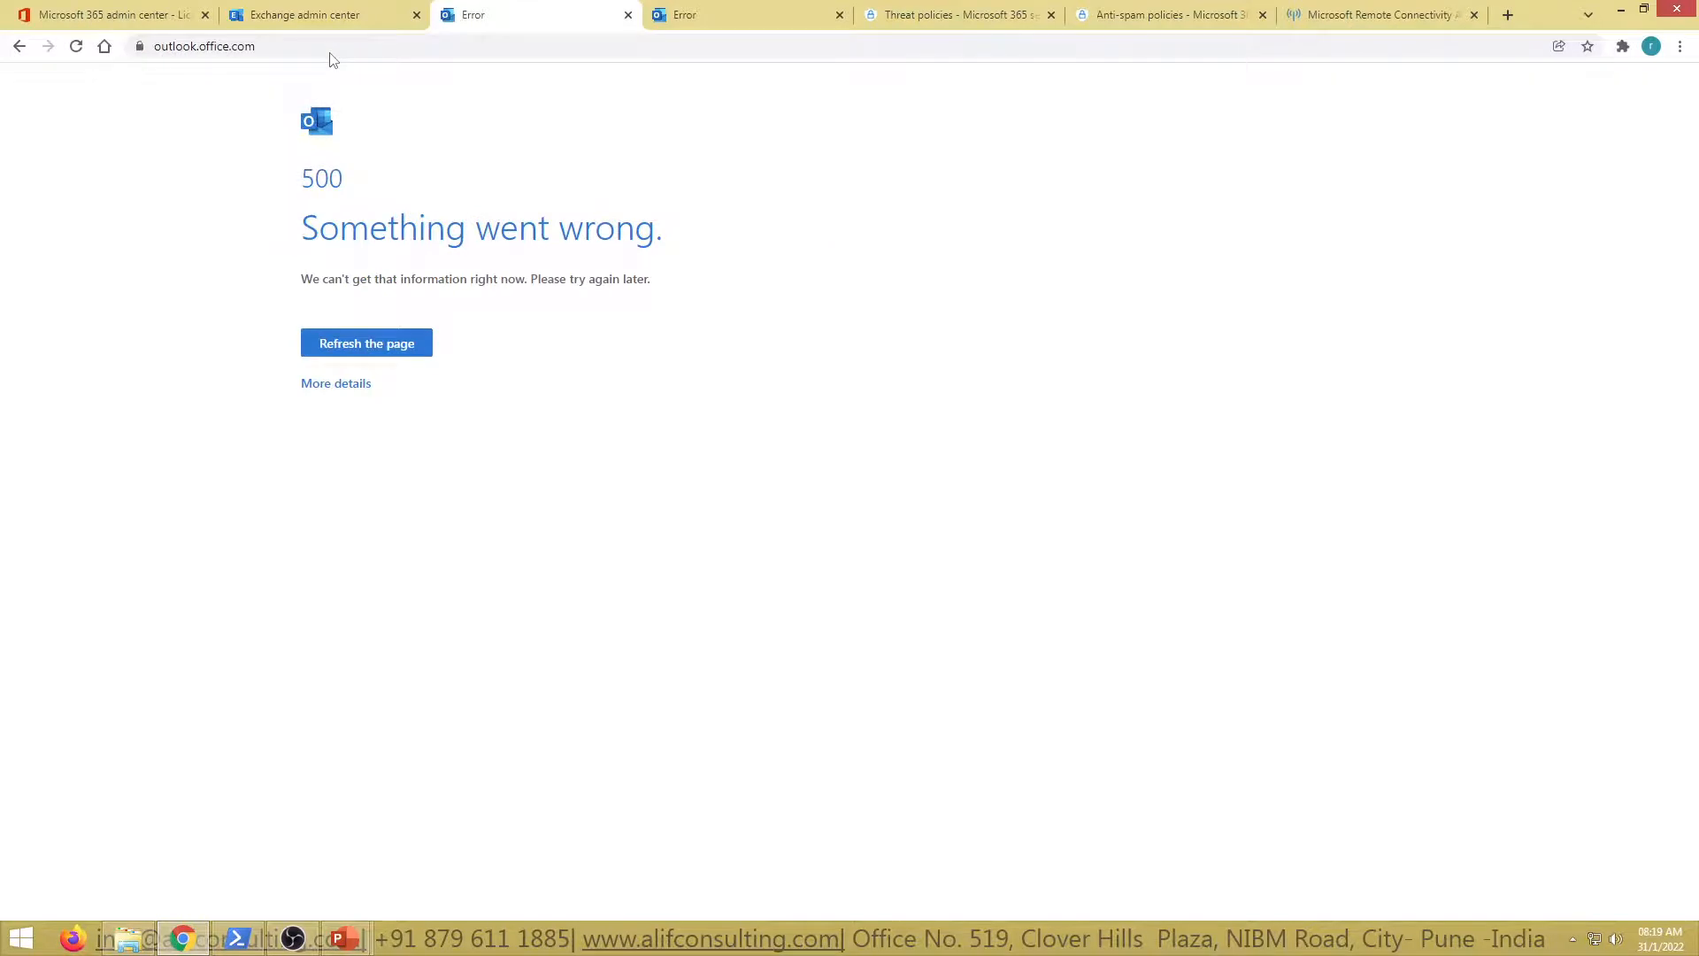
left_click(280, 16)
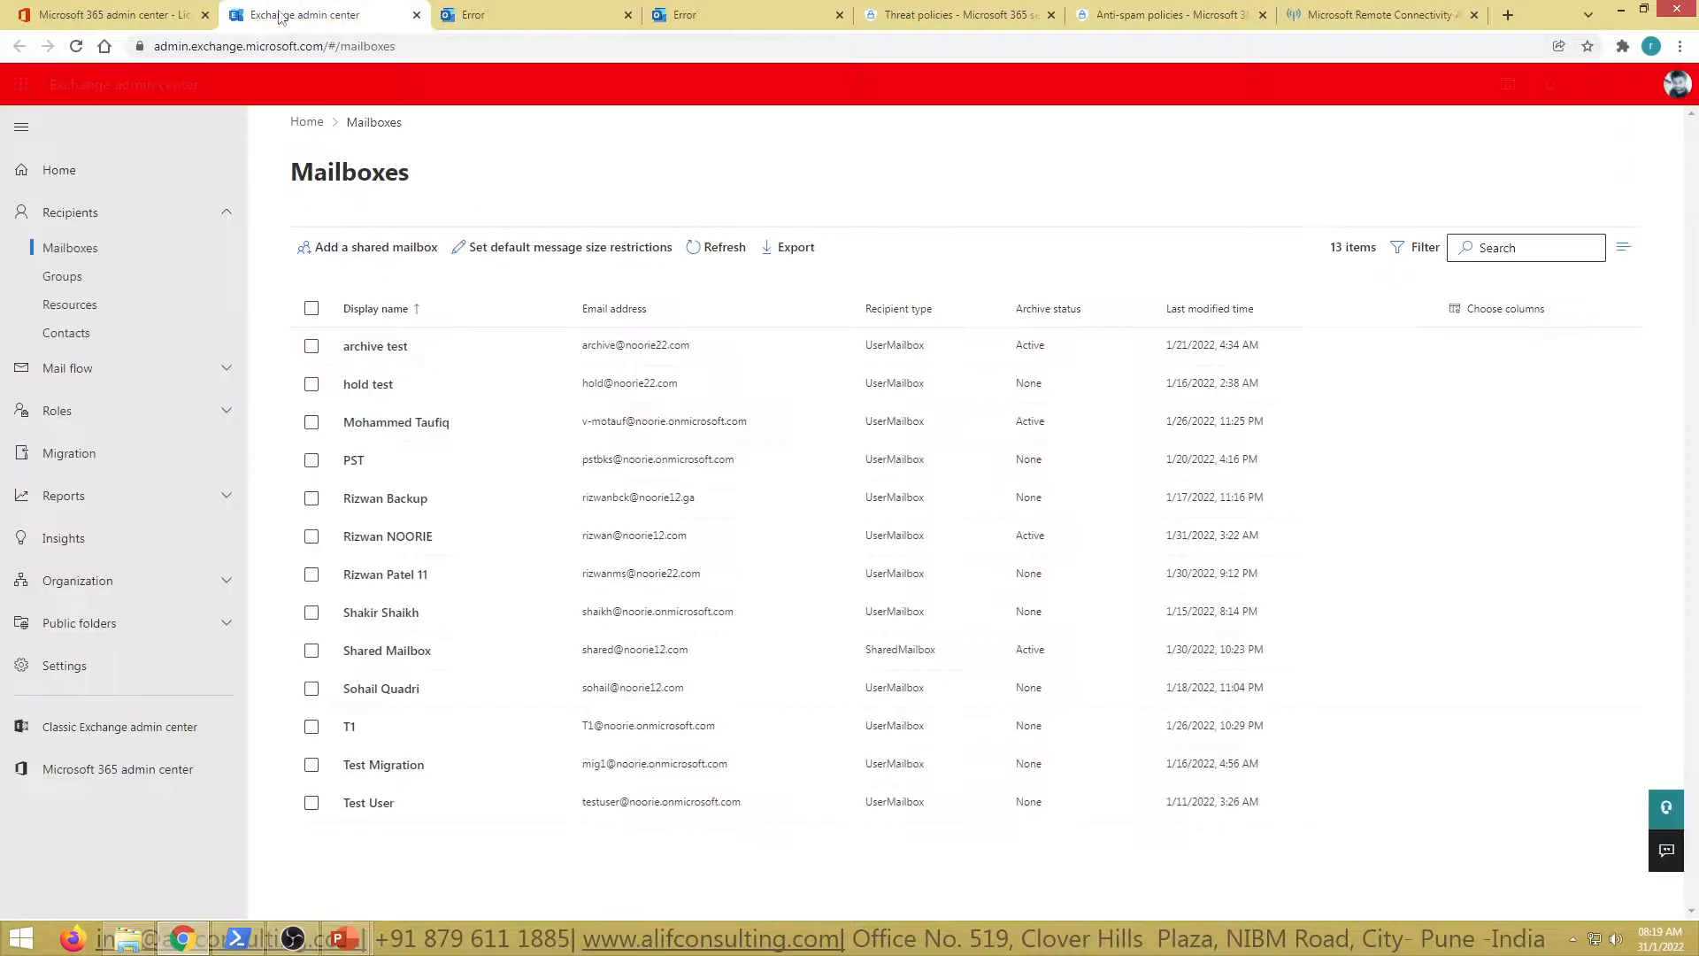
Close the stray Google and Outlook error tabs
left_click(104, 46)
left_click(90, 18)
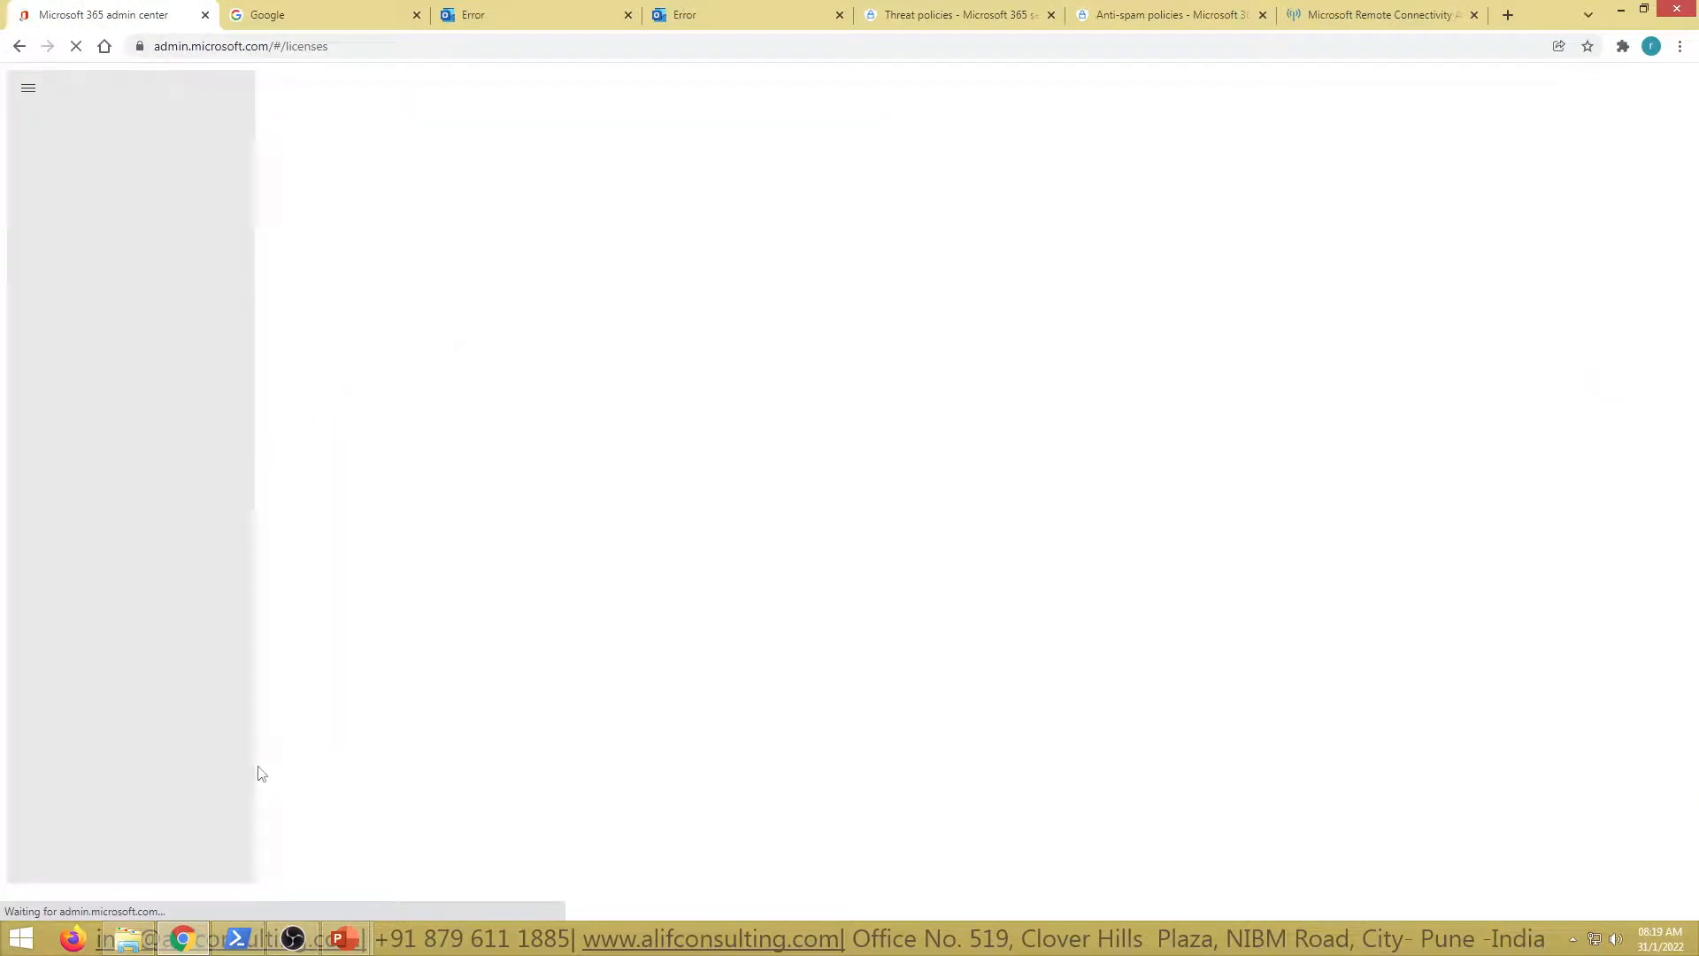
left_click(328, 3)
key("ctrl+w")
left_click(161, 4)
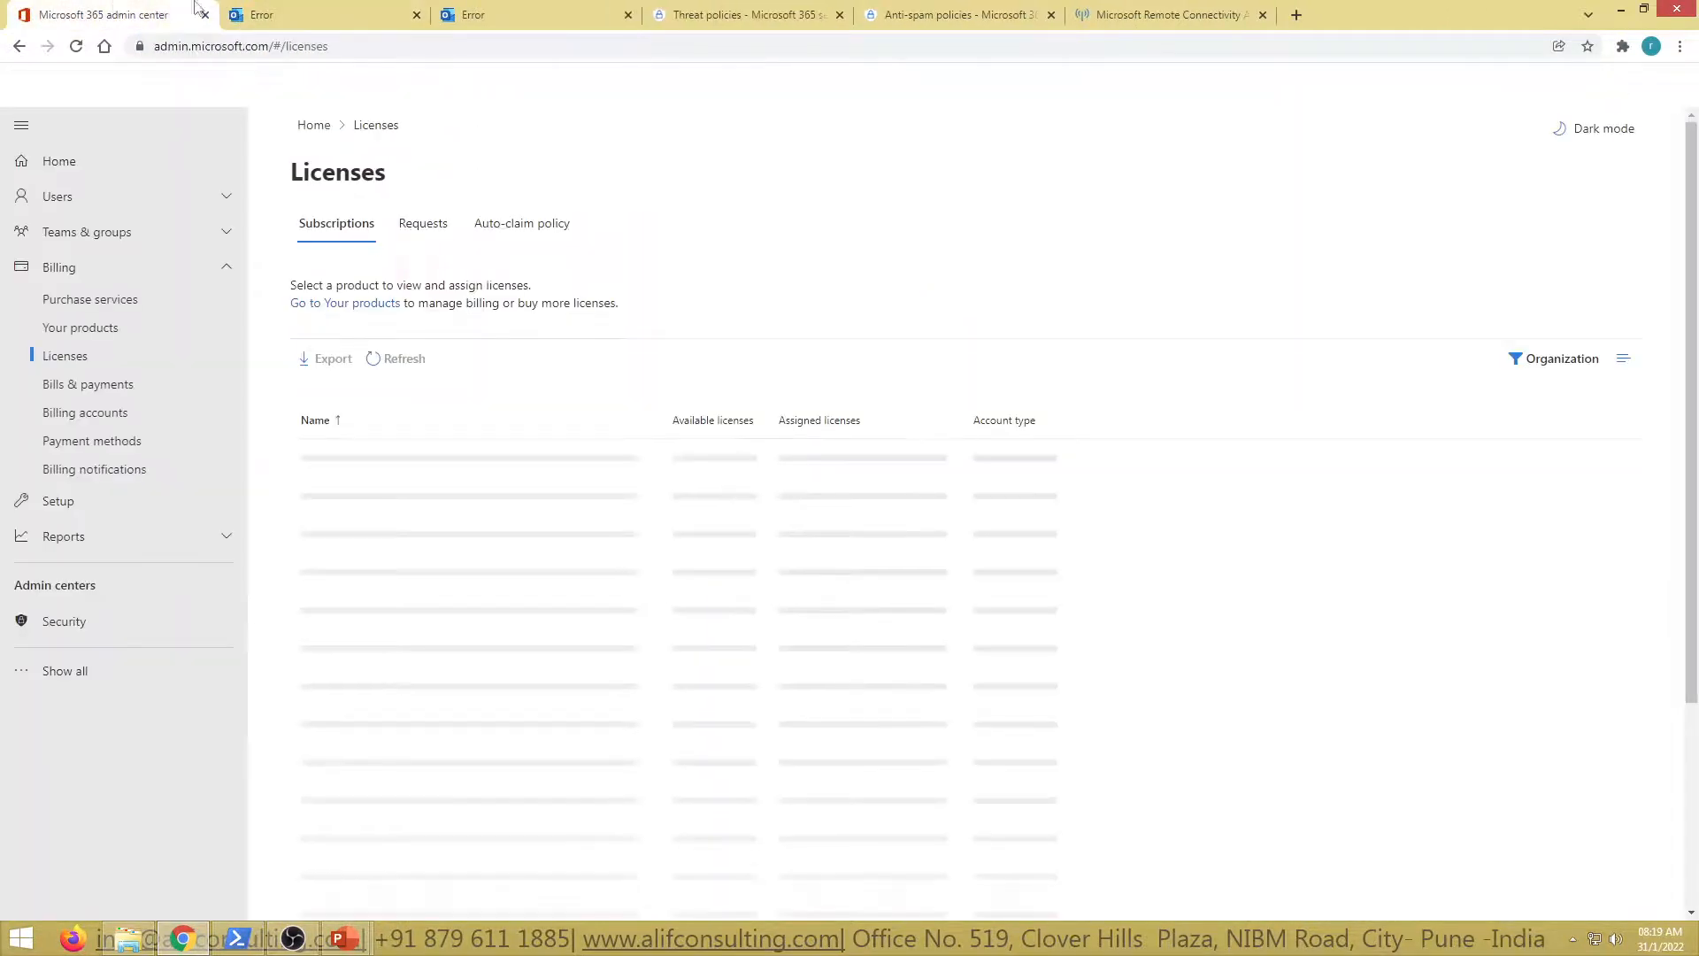
left_click(265, 4)
key("ctrl+w")
left_click(494, 4)
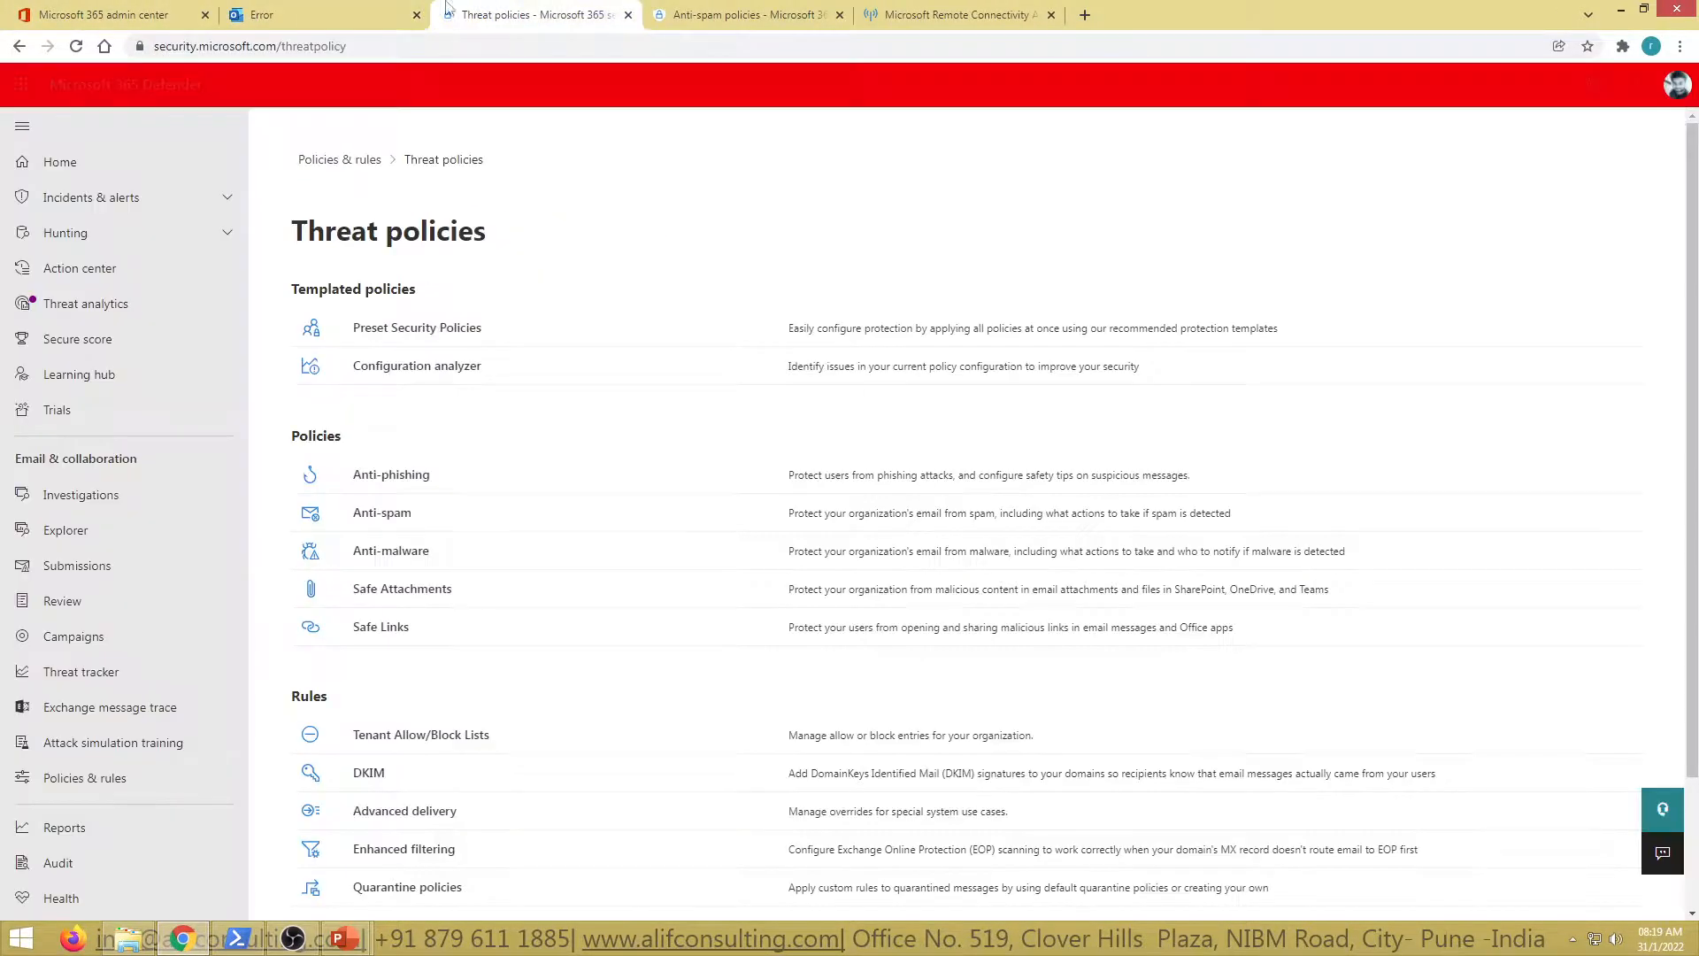
left_click(284, 3)
In the Microsoft 365 admin center, show all admin centers and launch Exchange
left_click(133, 14)
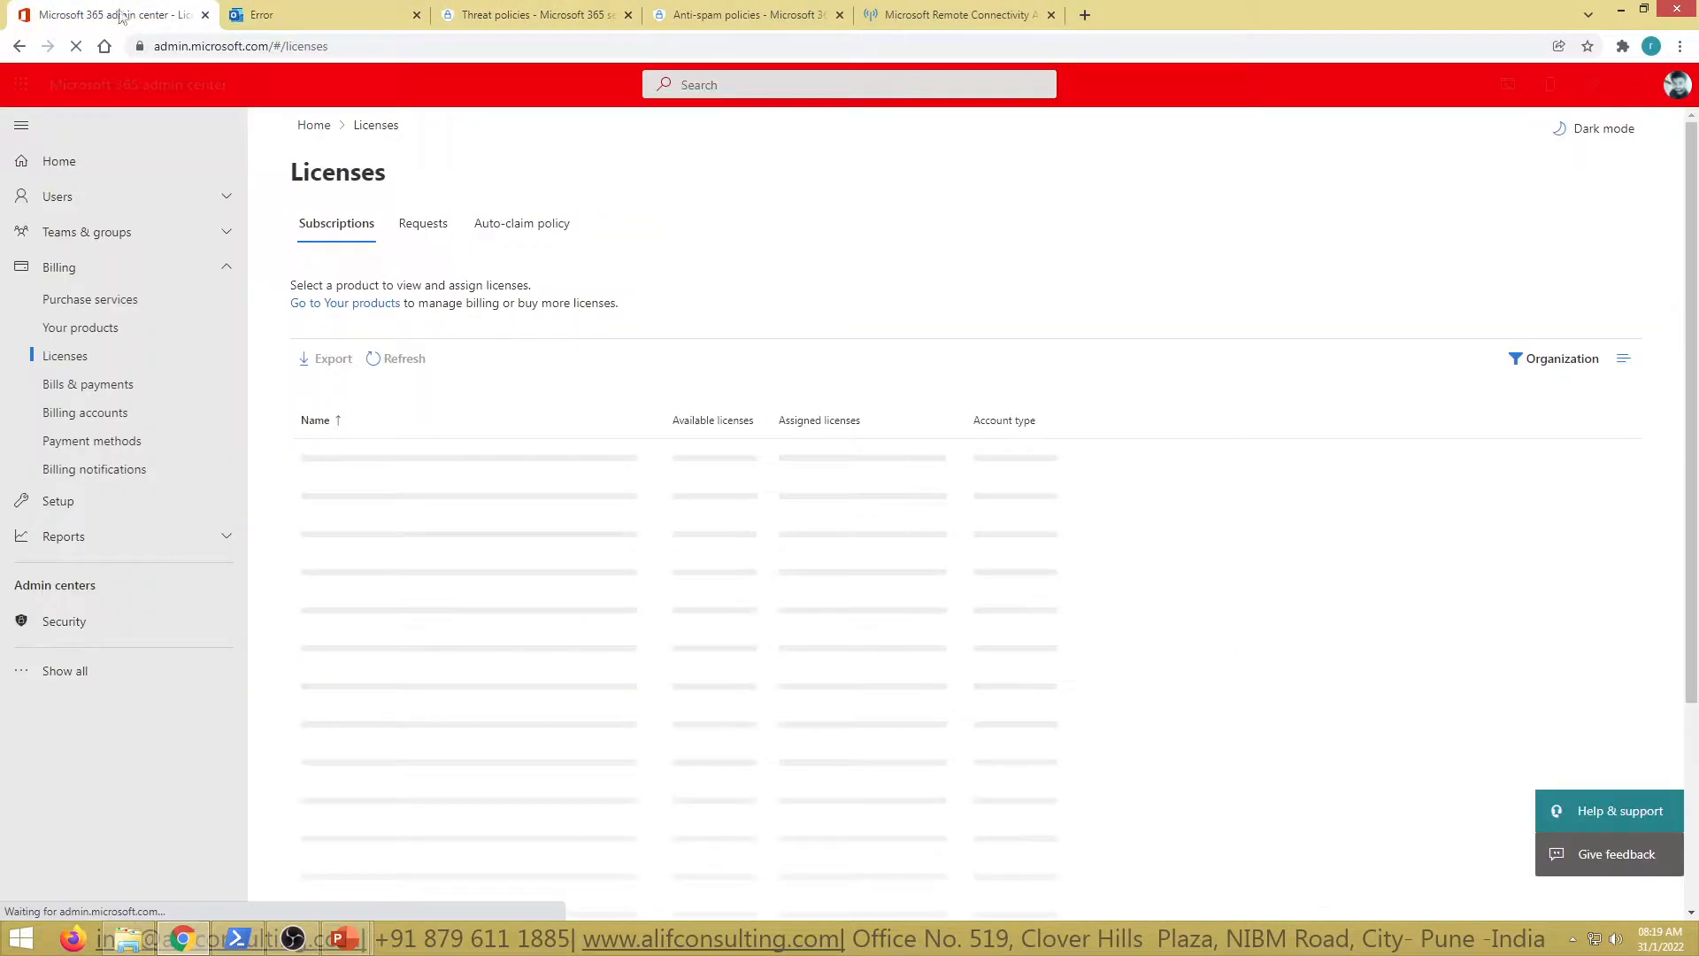
left_click(106, 672)
scroll(132, 699, "down", 1)
scroll(133, 699, "down", 2)
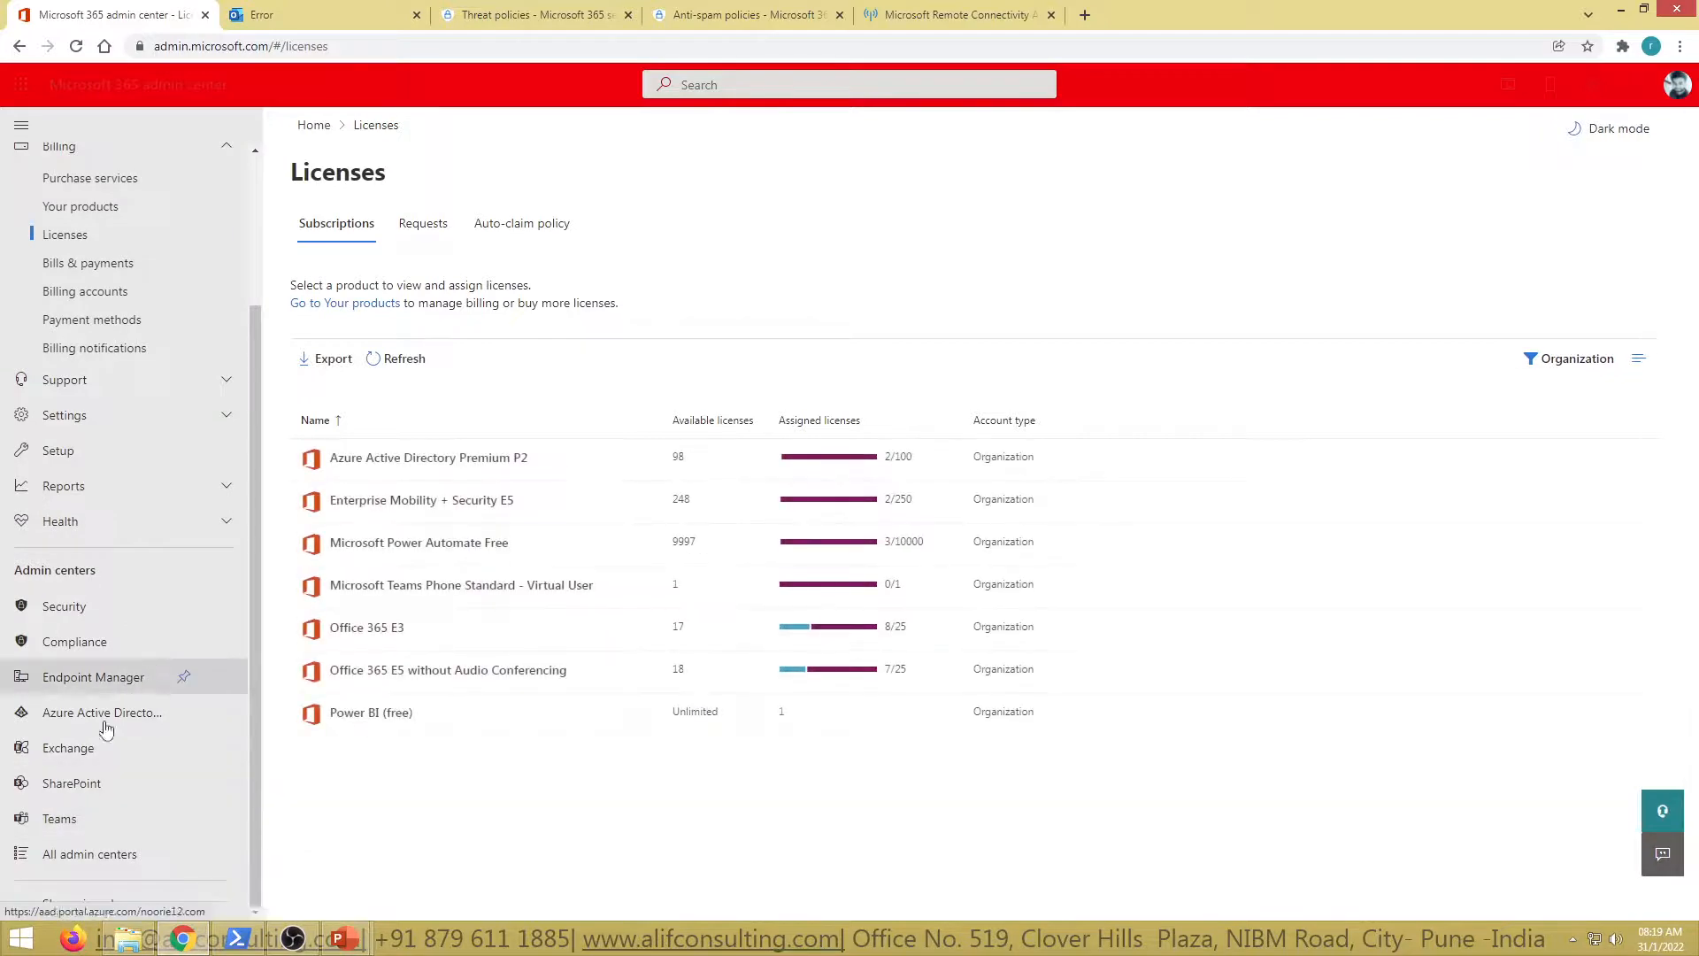
left_click(96, 756)
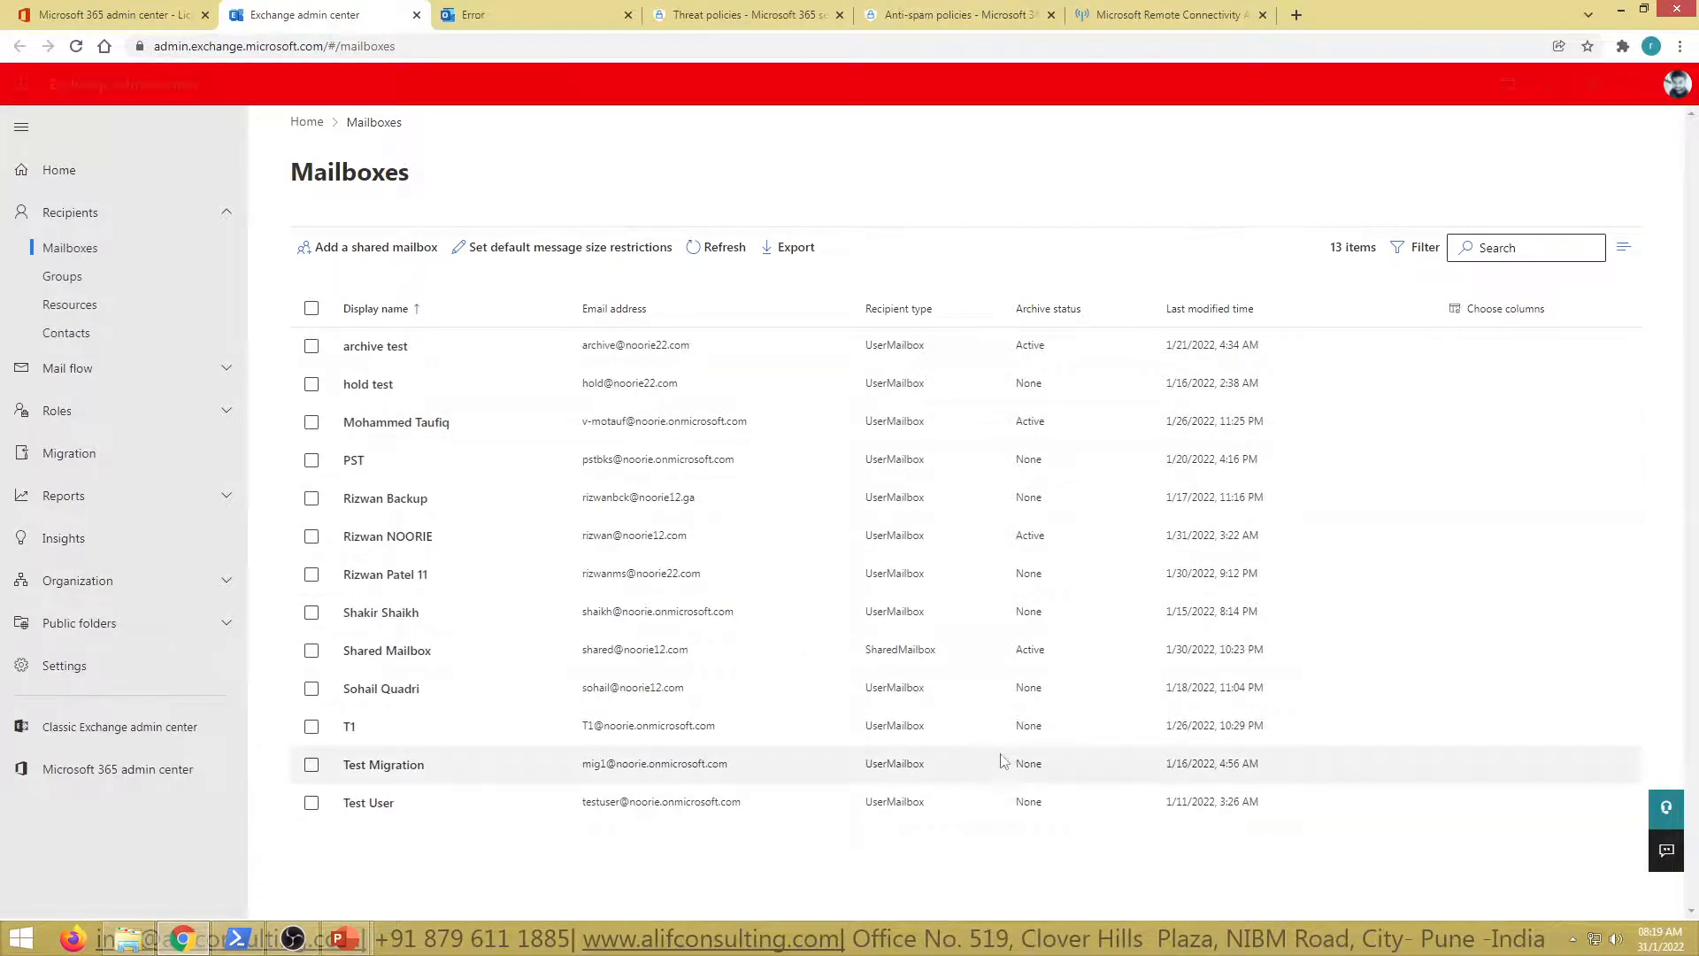
Append /ecp to the outlook.office365.com error page address, which returns the 500 error again
left_click(121, 728)
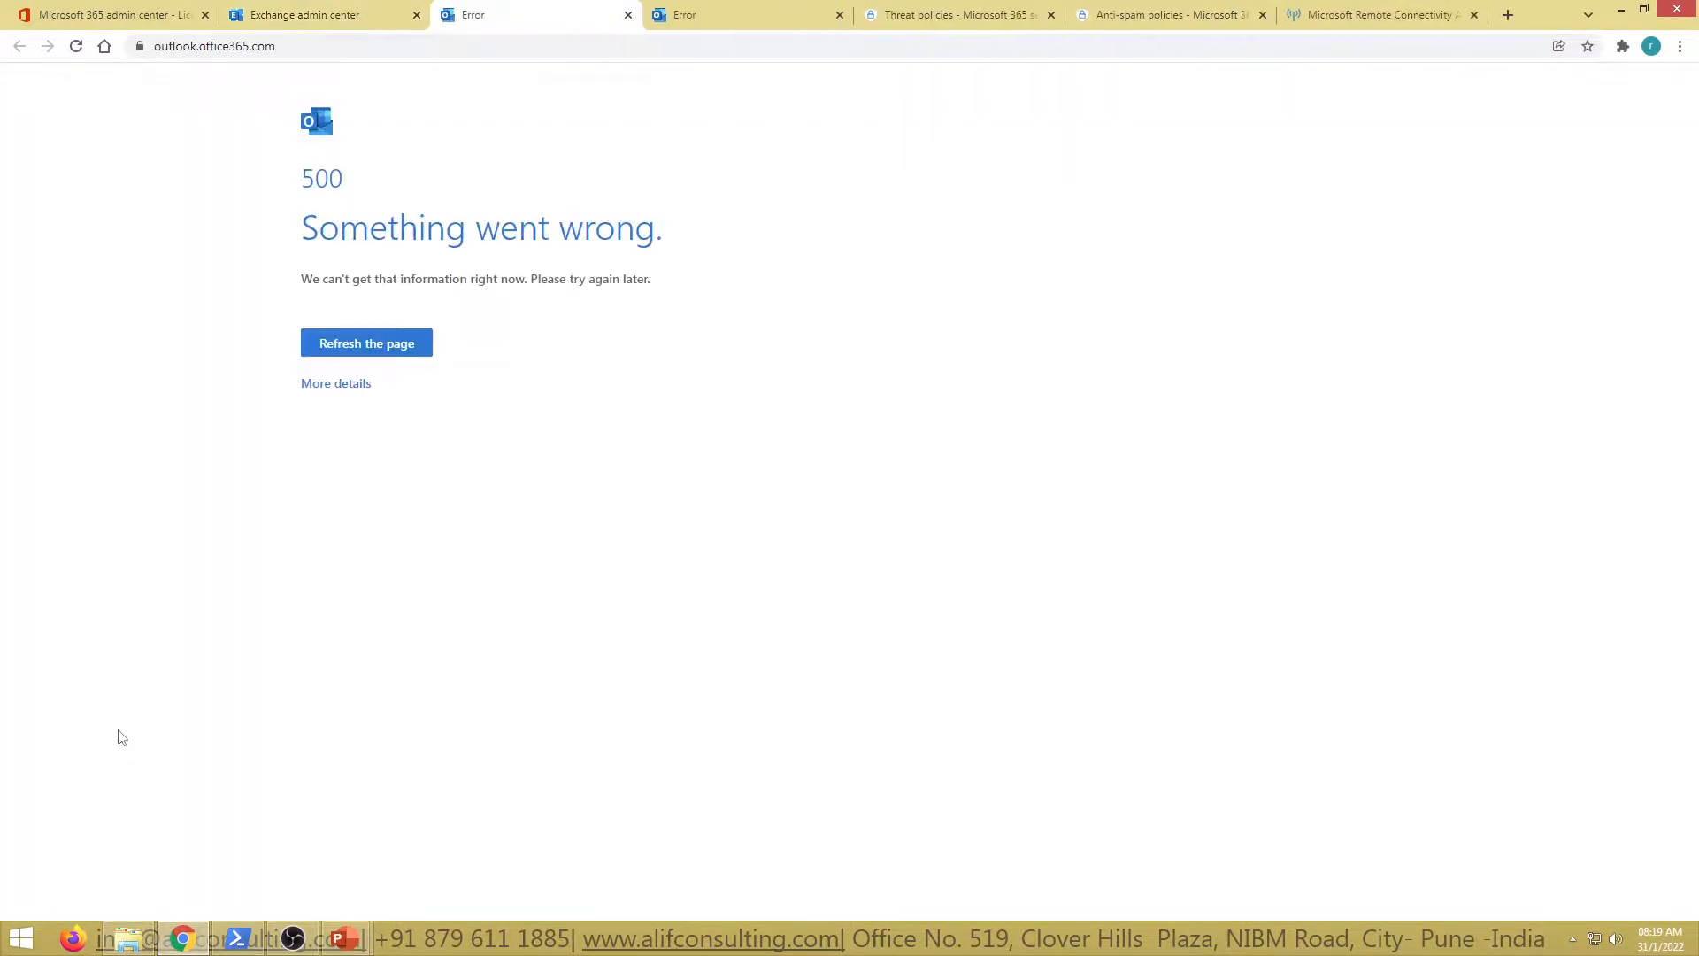
left_click(305, 15)
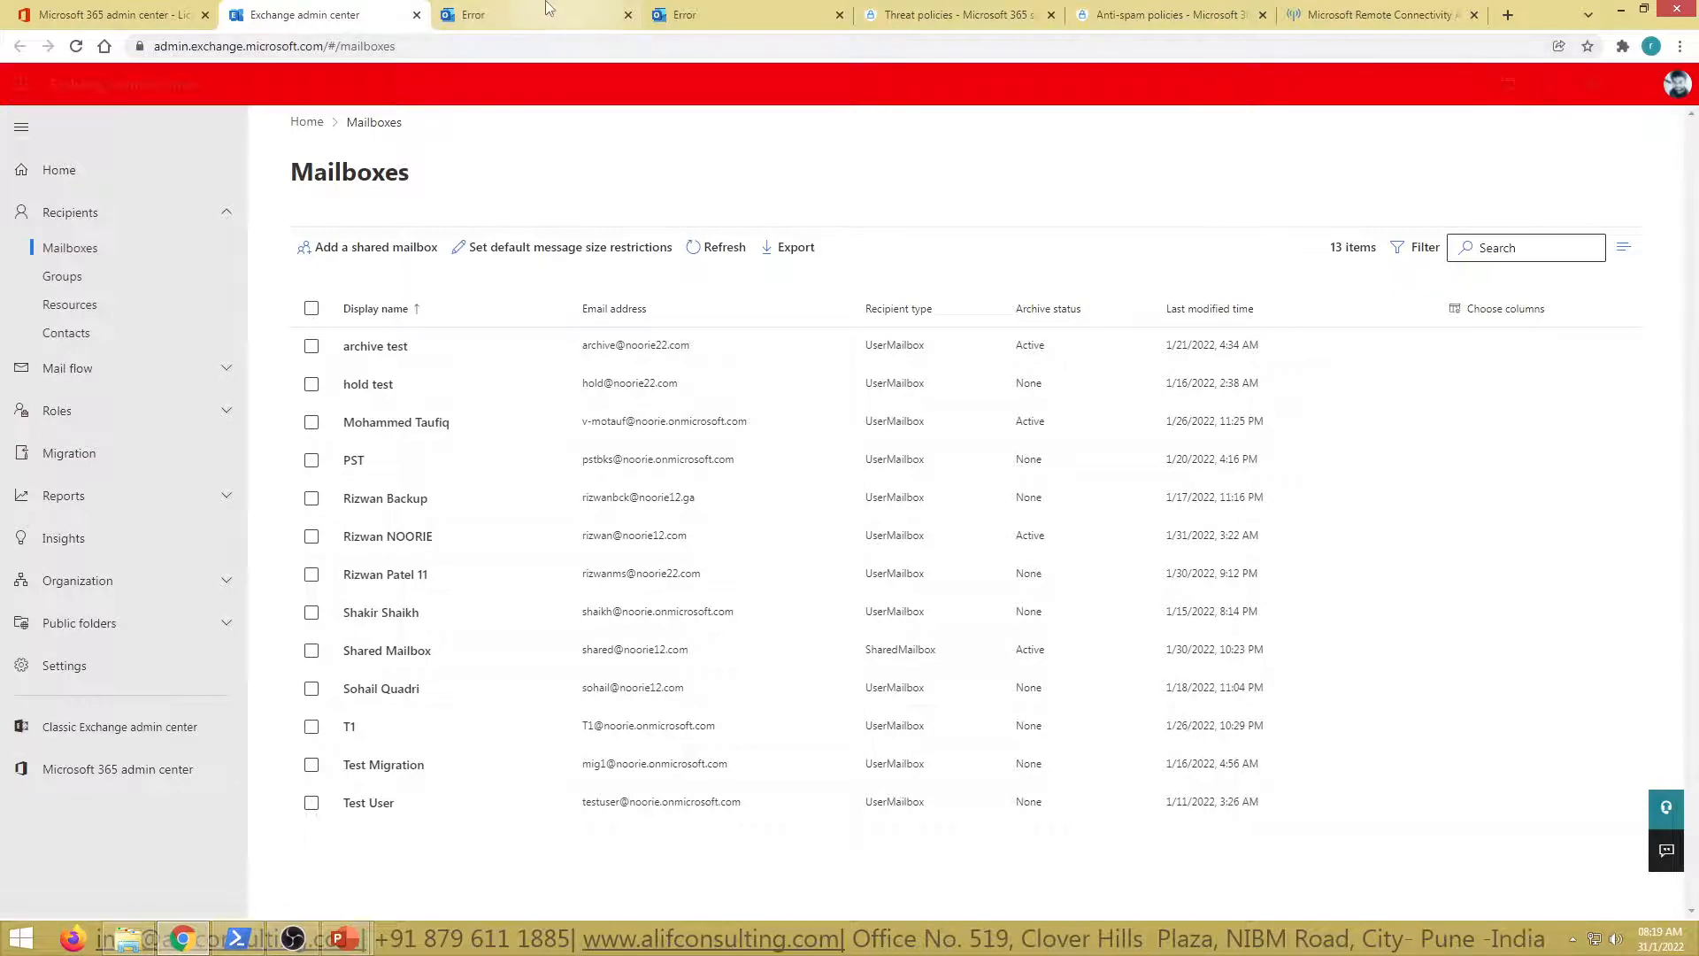
left_click(495, 15)
left_click(300, 53)
left_click(351, 50)
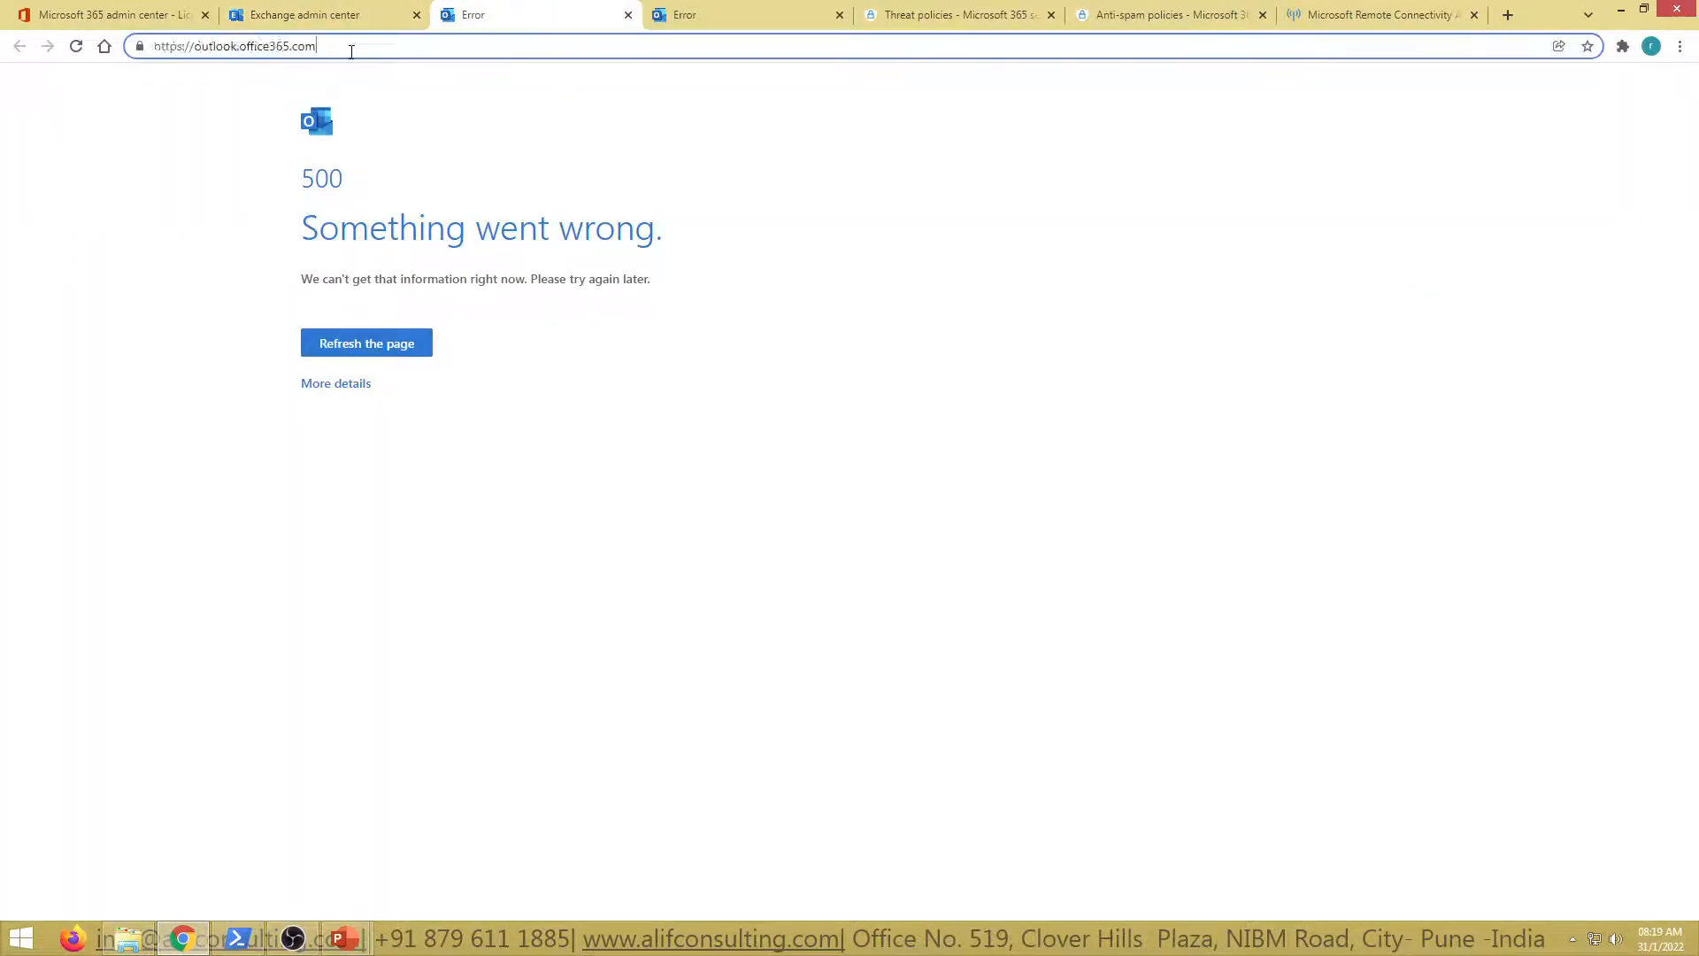
type("/ecp")
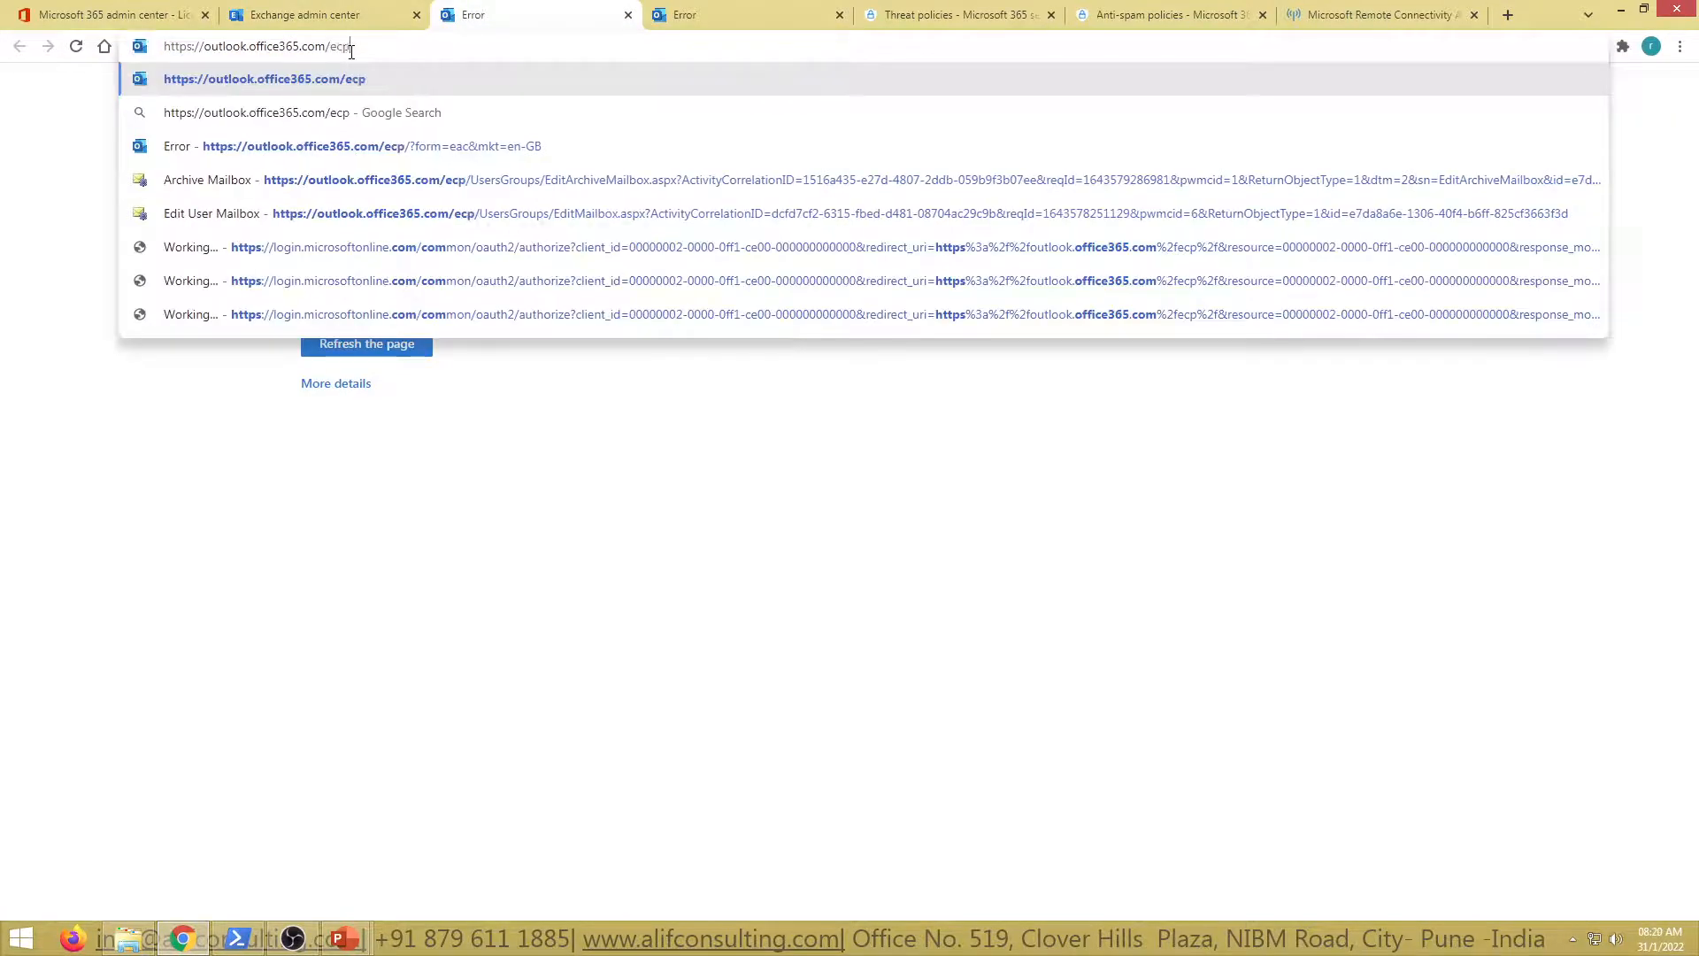
key("Return")
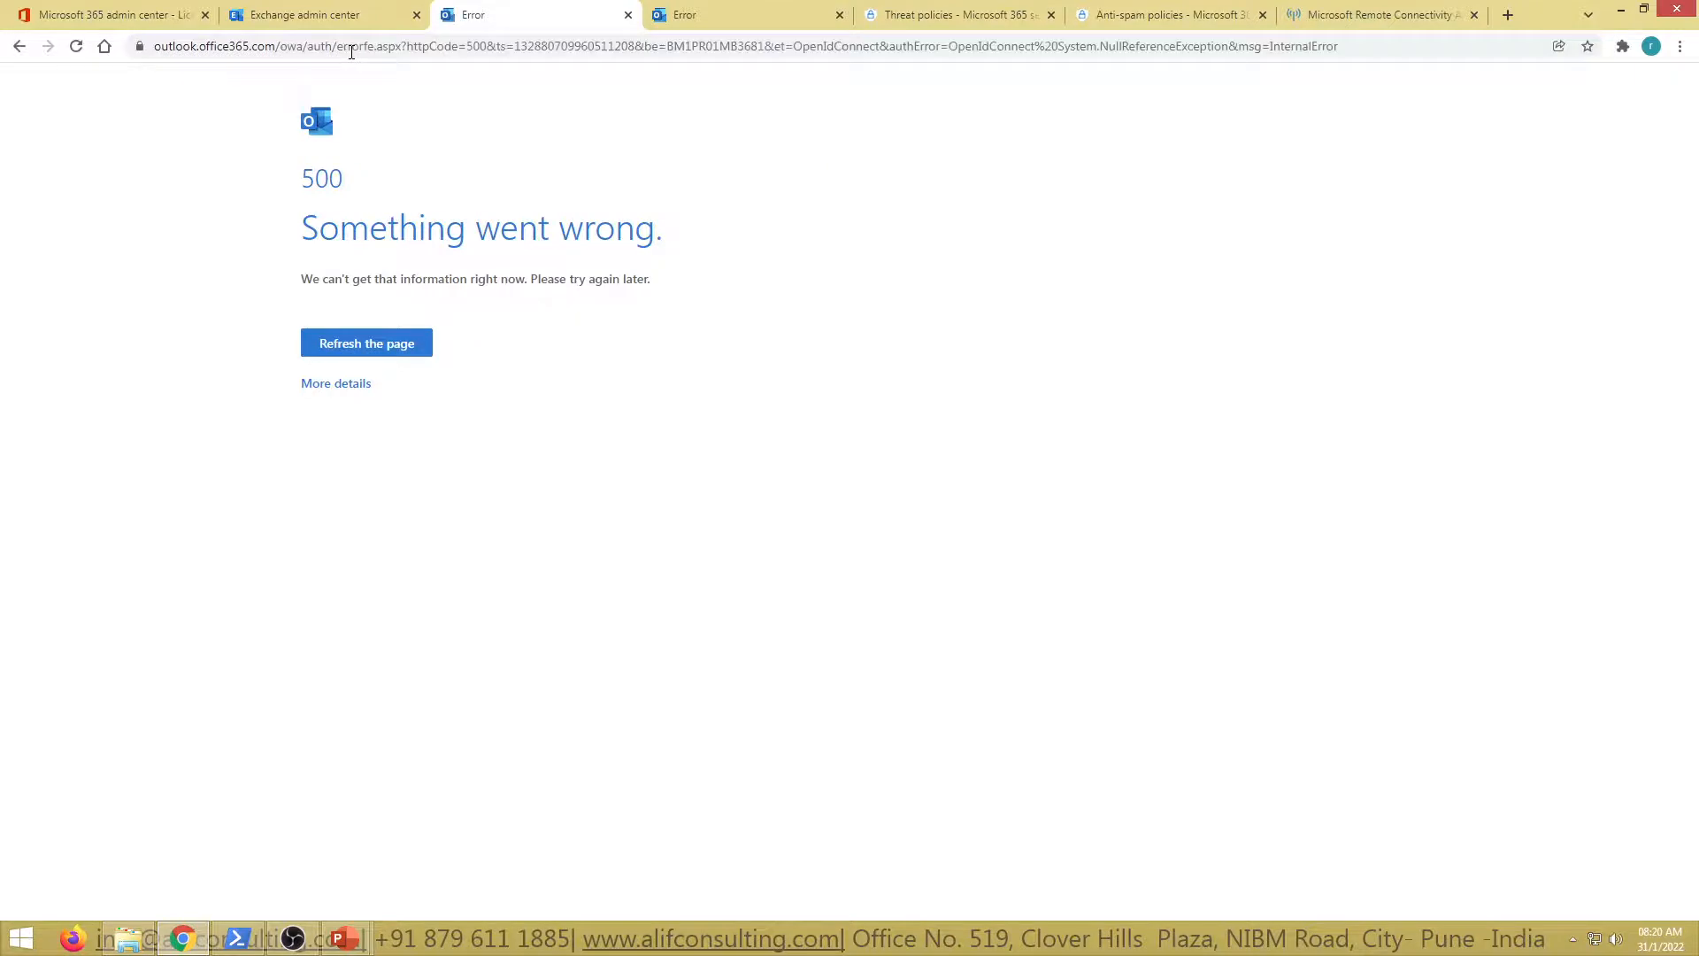
Move through the open tabs to the Remote Connectivity Analyzer page
left_click(719, 8)
left_click(920, 8)
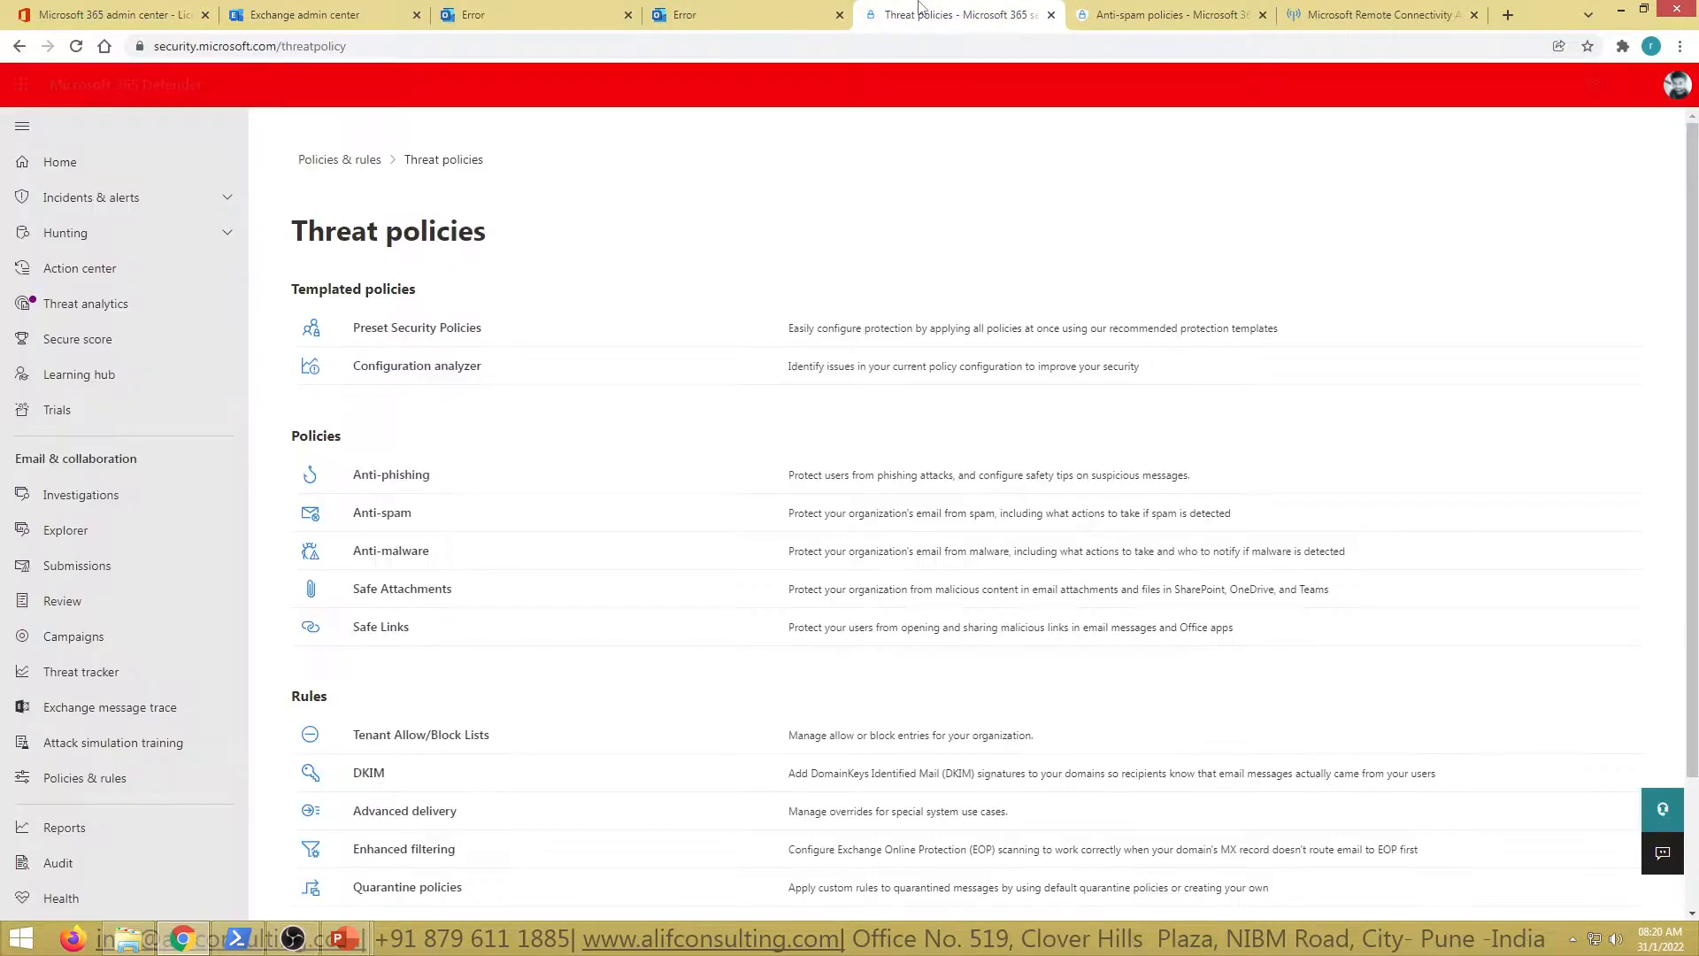
left_click(1099, 11)
left_click(1368, 9)
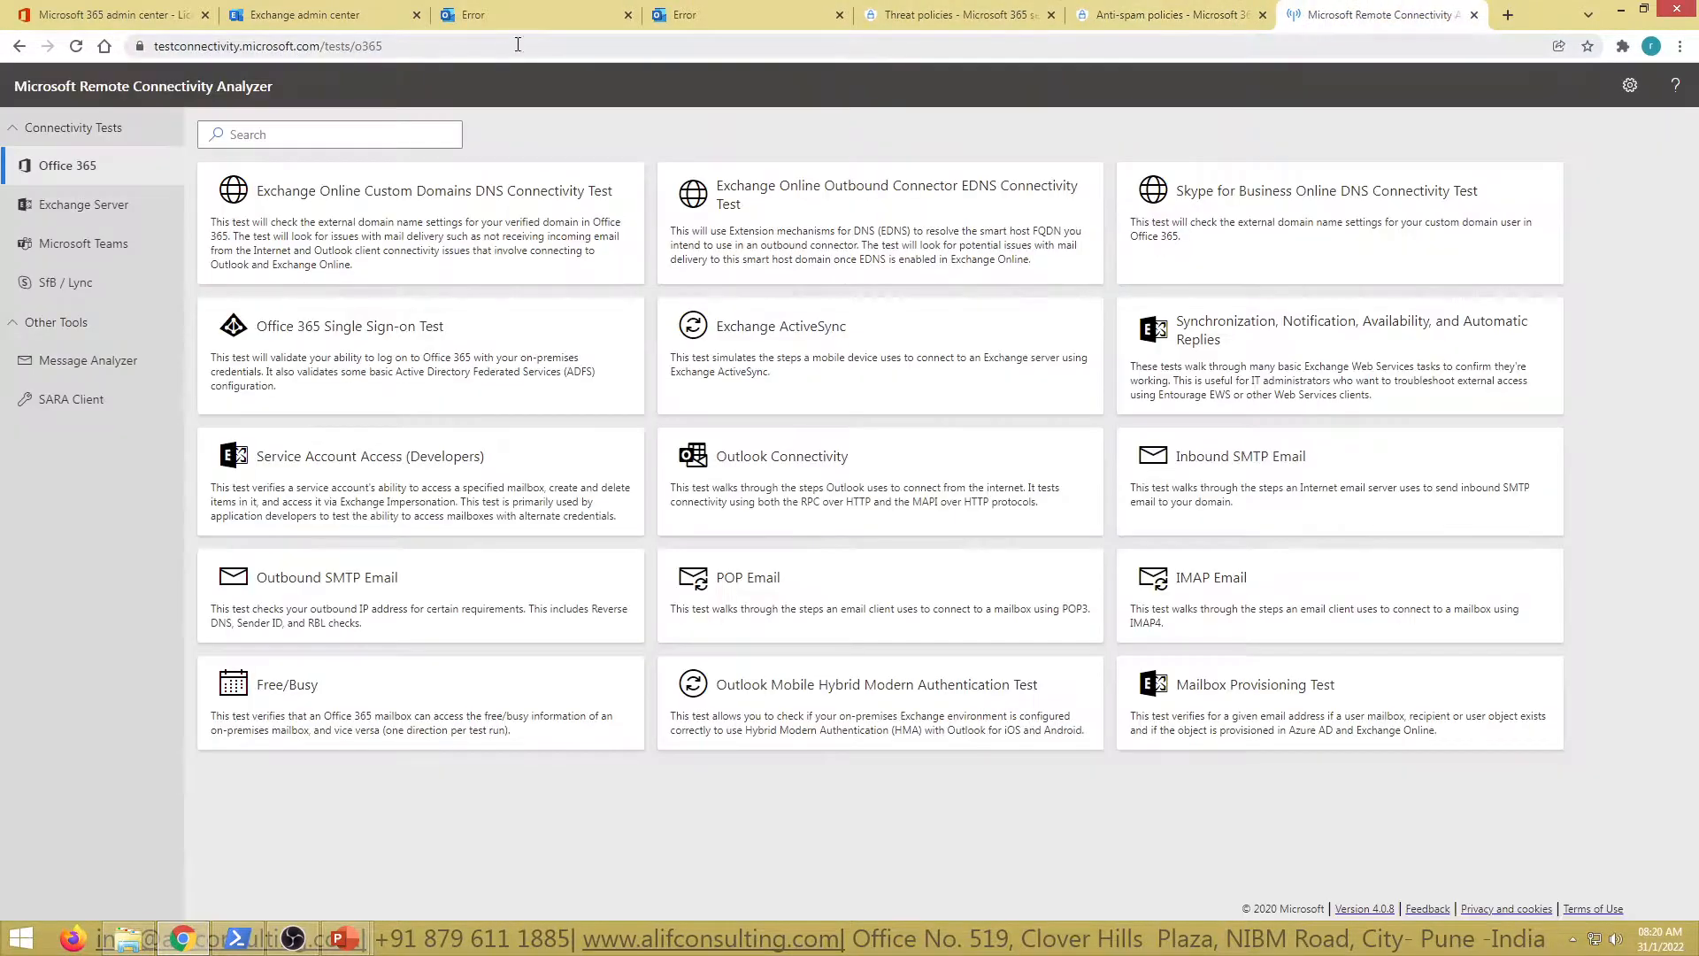
Replace the Remote Connectivity Analyzer tab's address with outlook.office365.com/ecp and load it
left_click(385, 50)
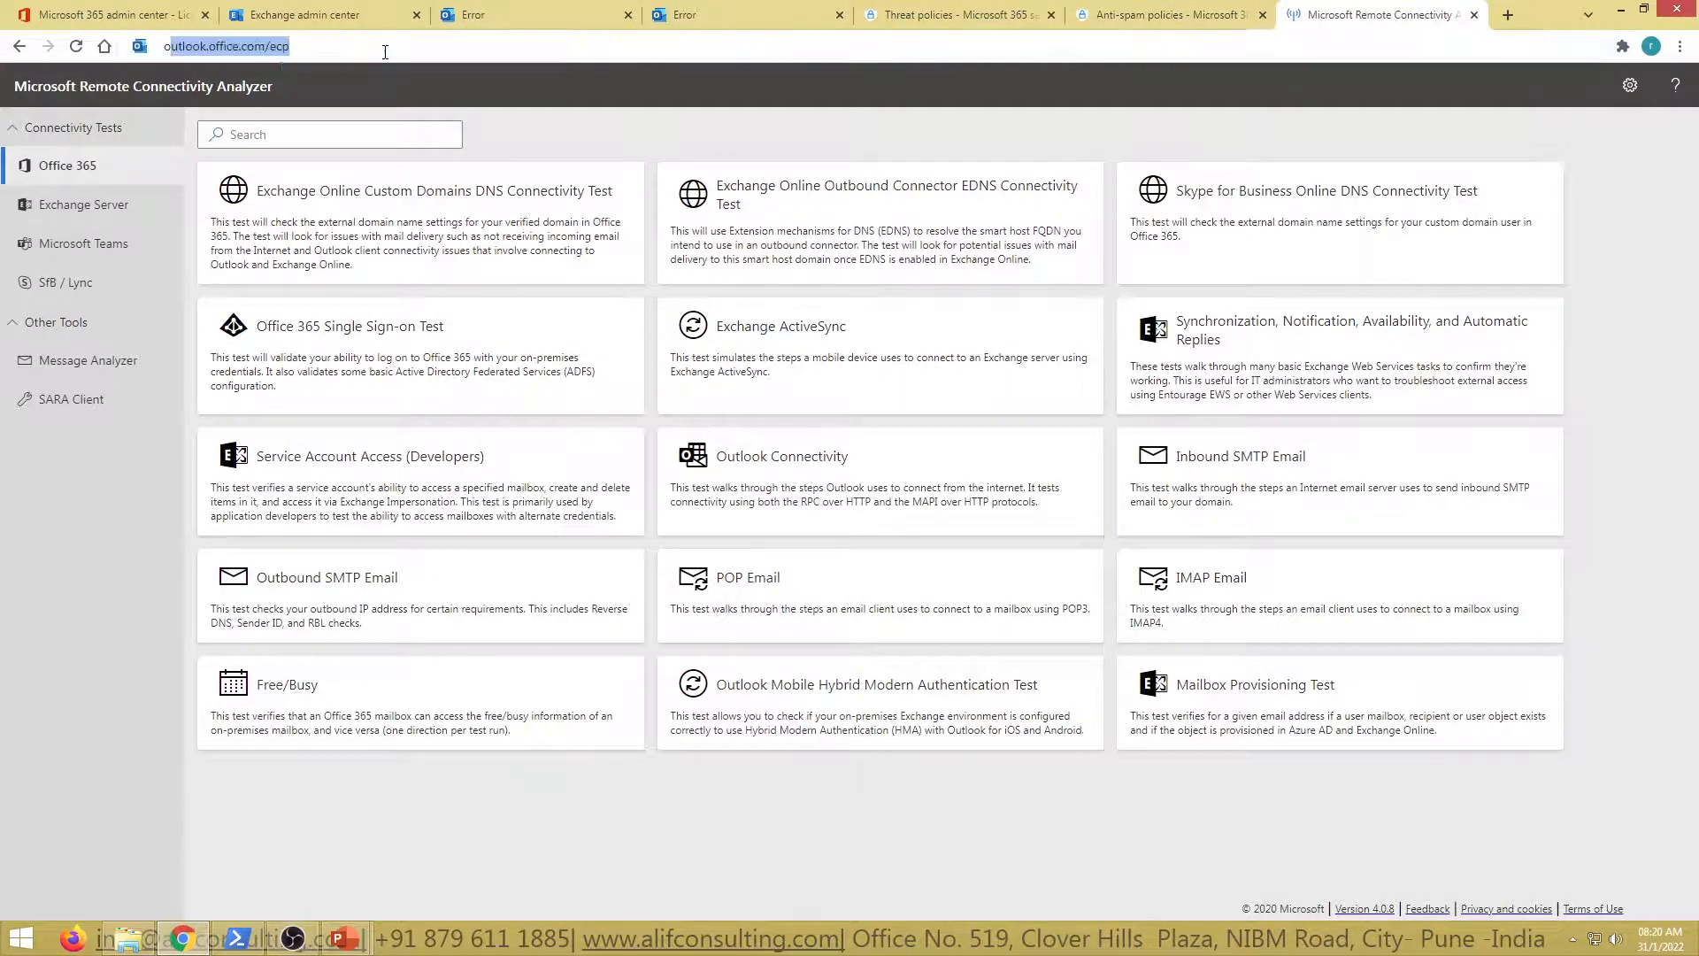
type("outlook")
type(".office365")
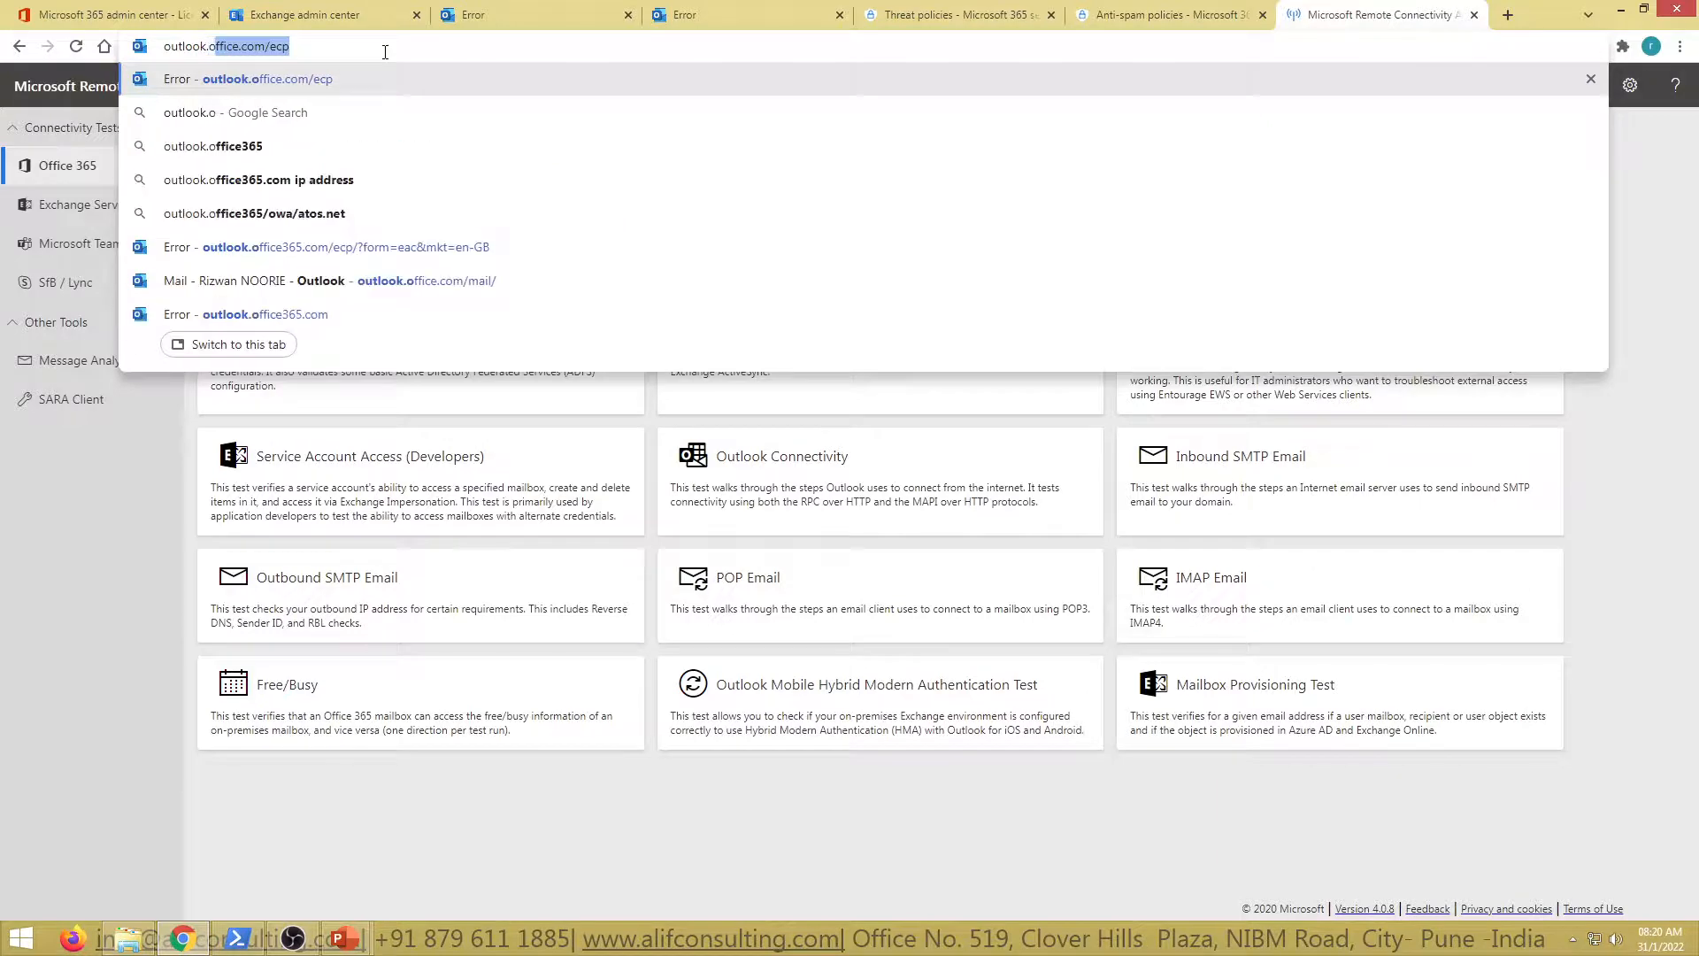
type(".com/ec")
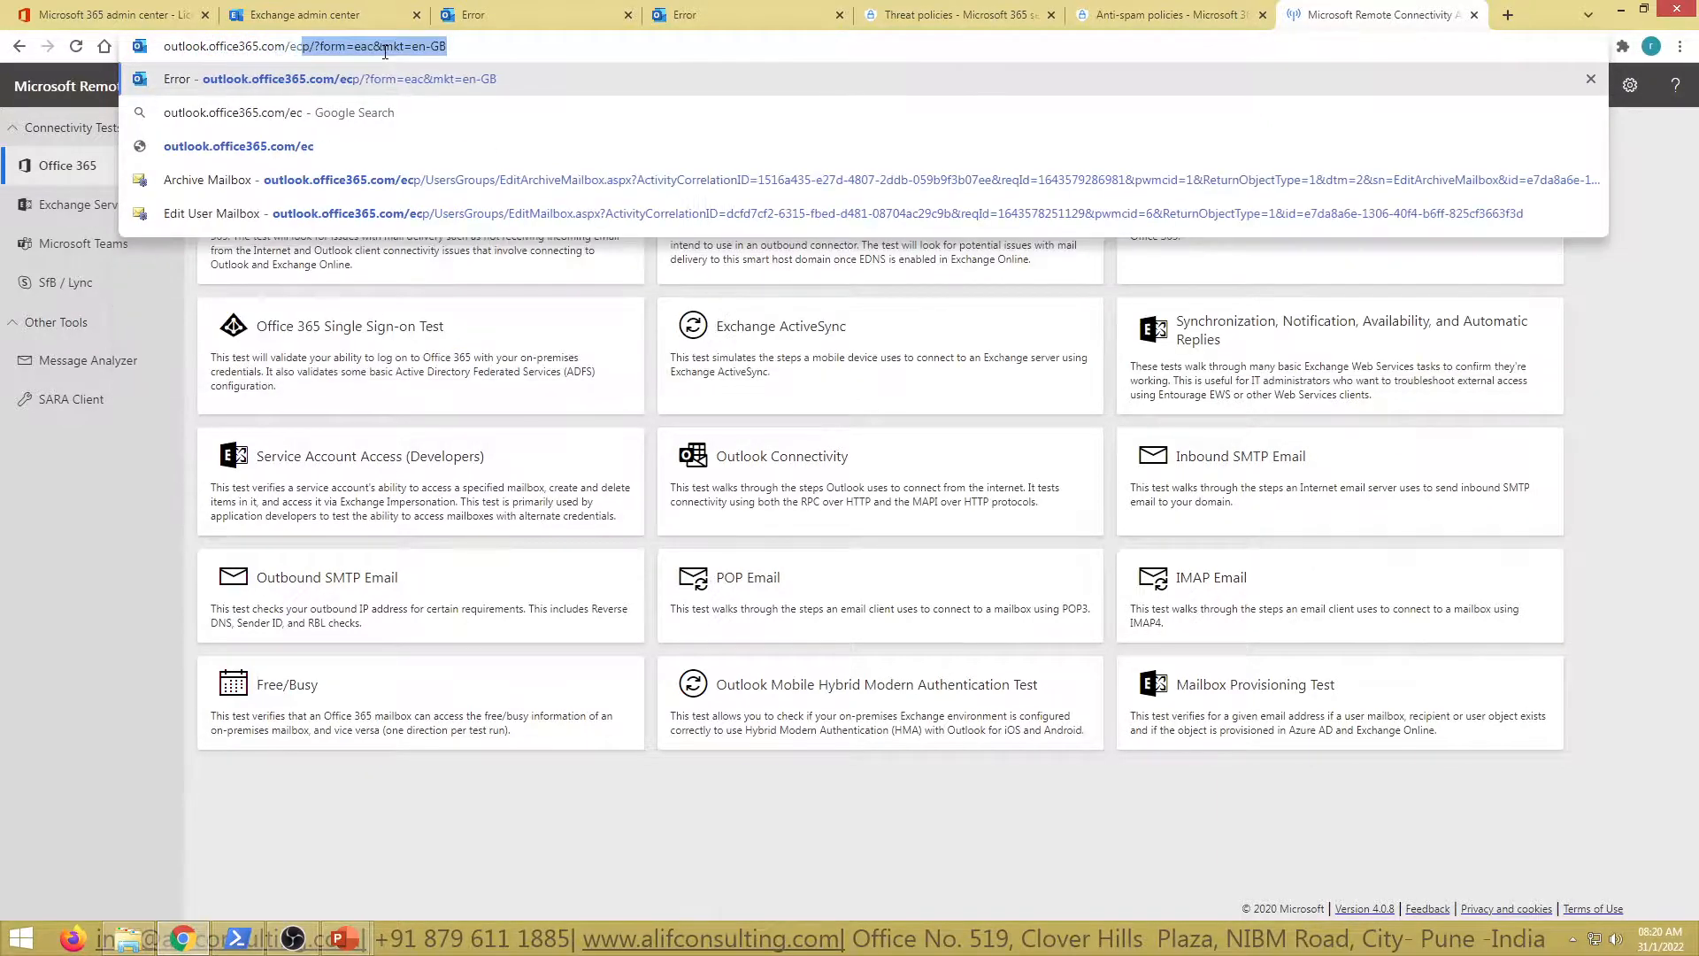
key("Return")
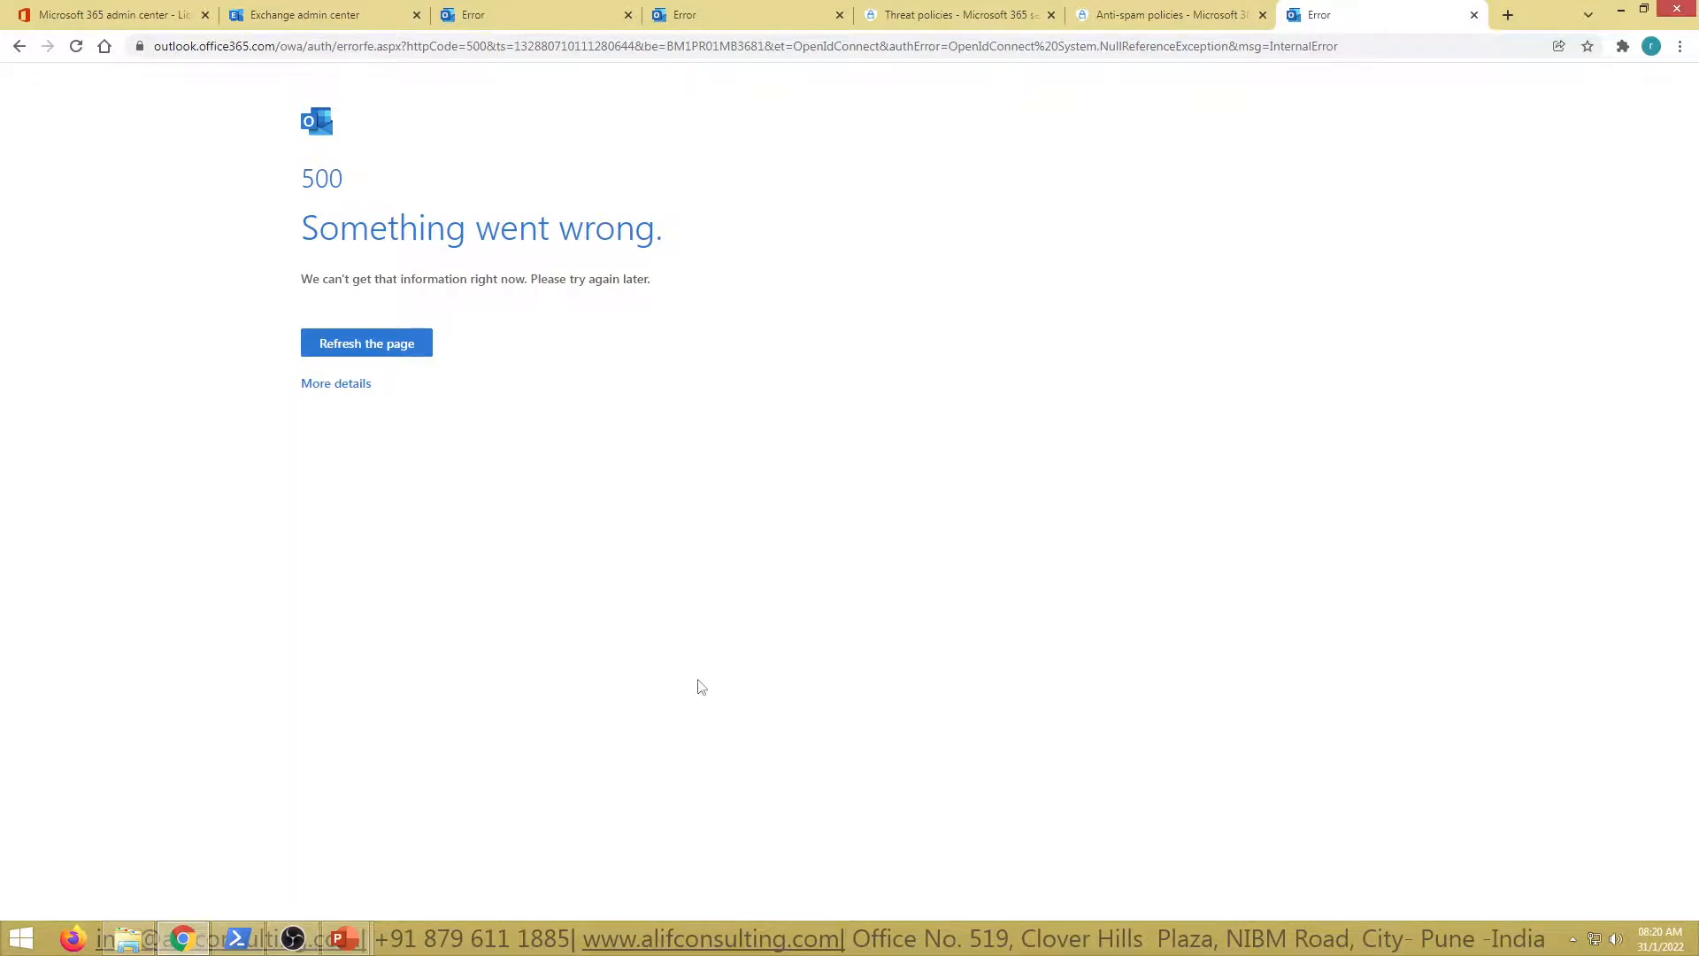
Open outlook.office.com/ecp in an Incognito window and sign in, declining to stay signed in
key("ctrl+shift+n")
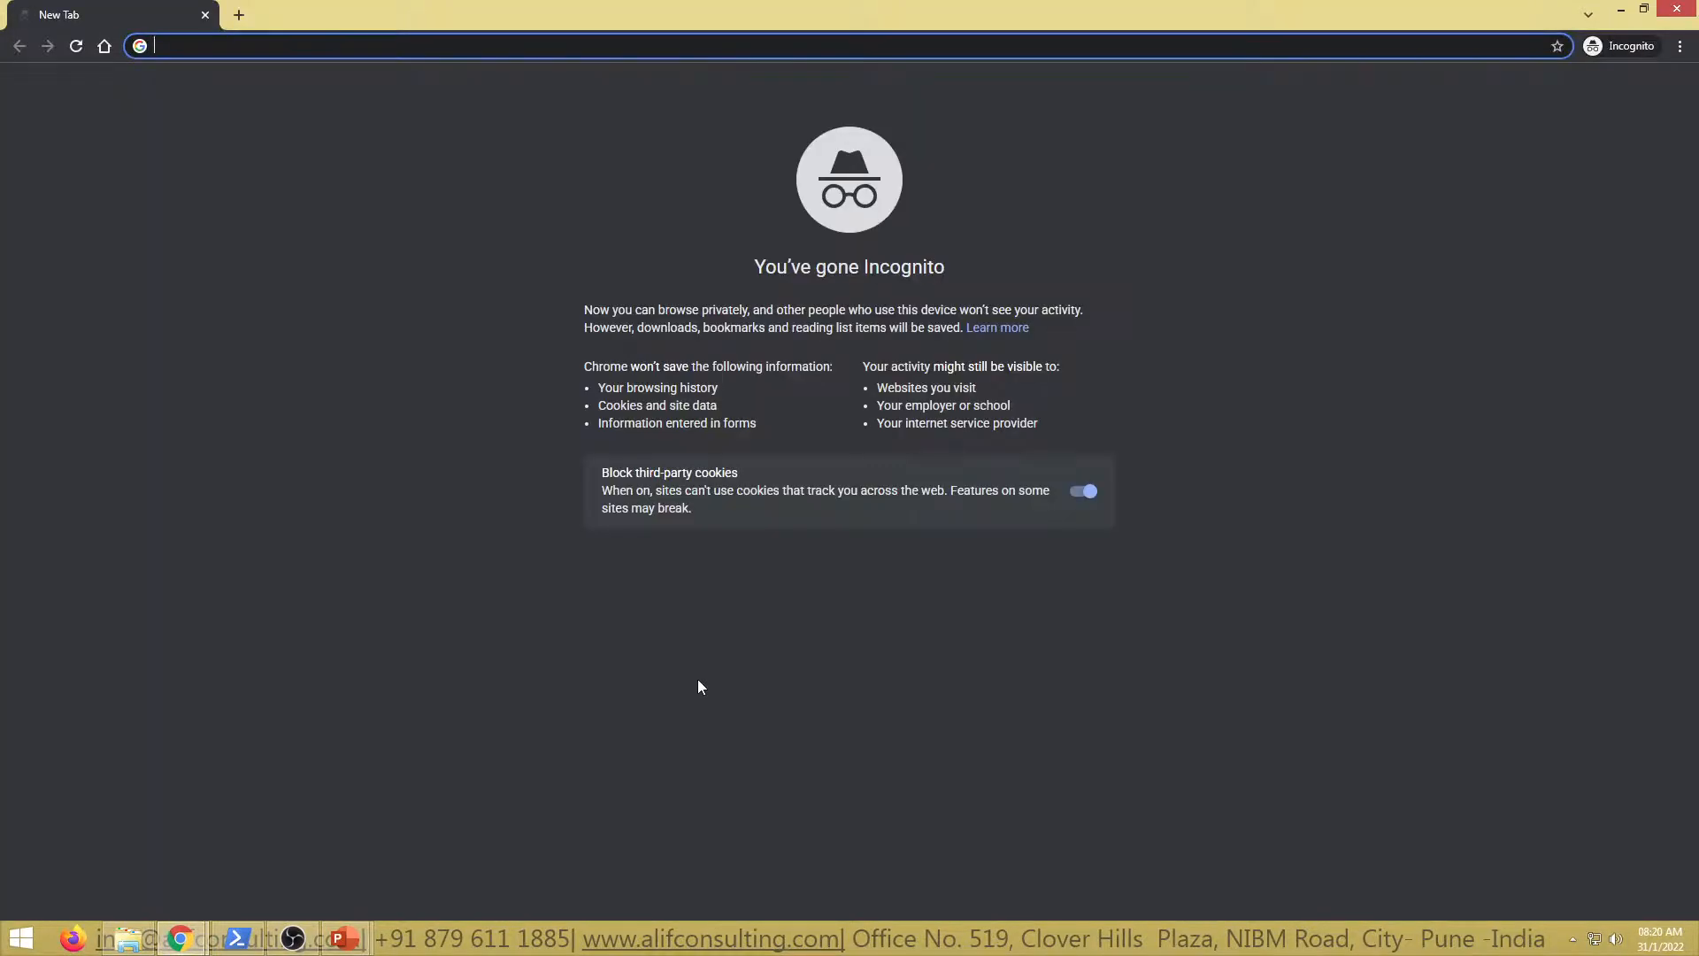
type("outlook.office.com/ecp")
key("Return")
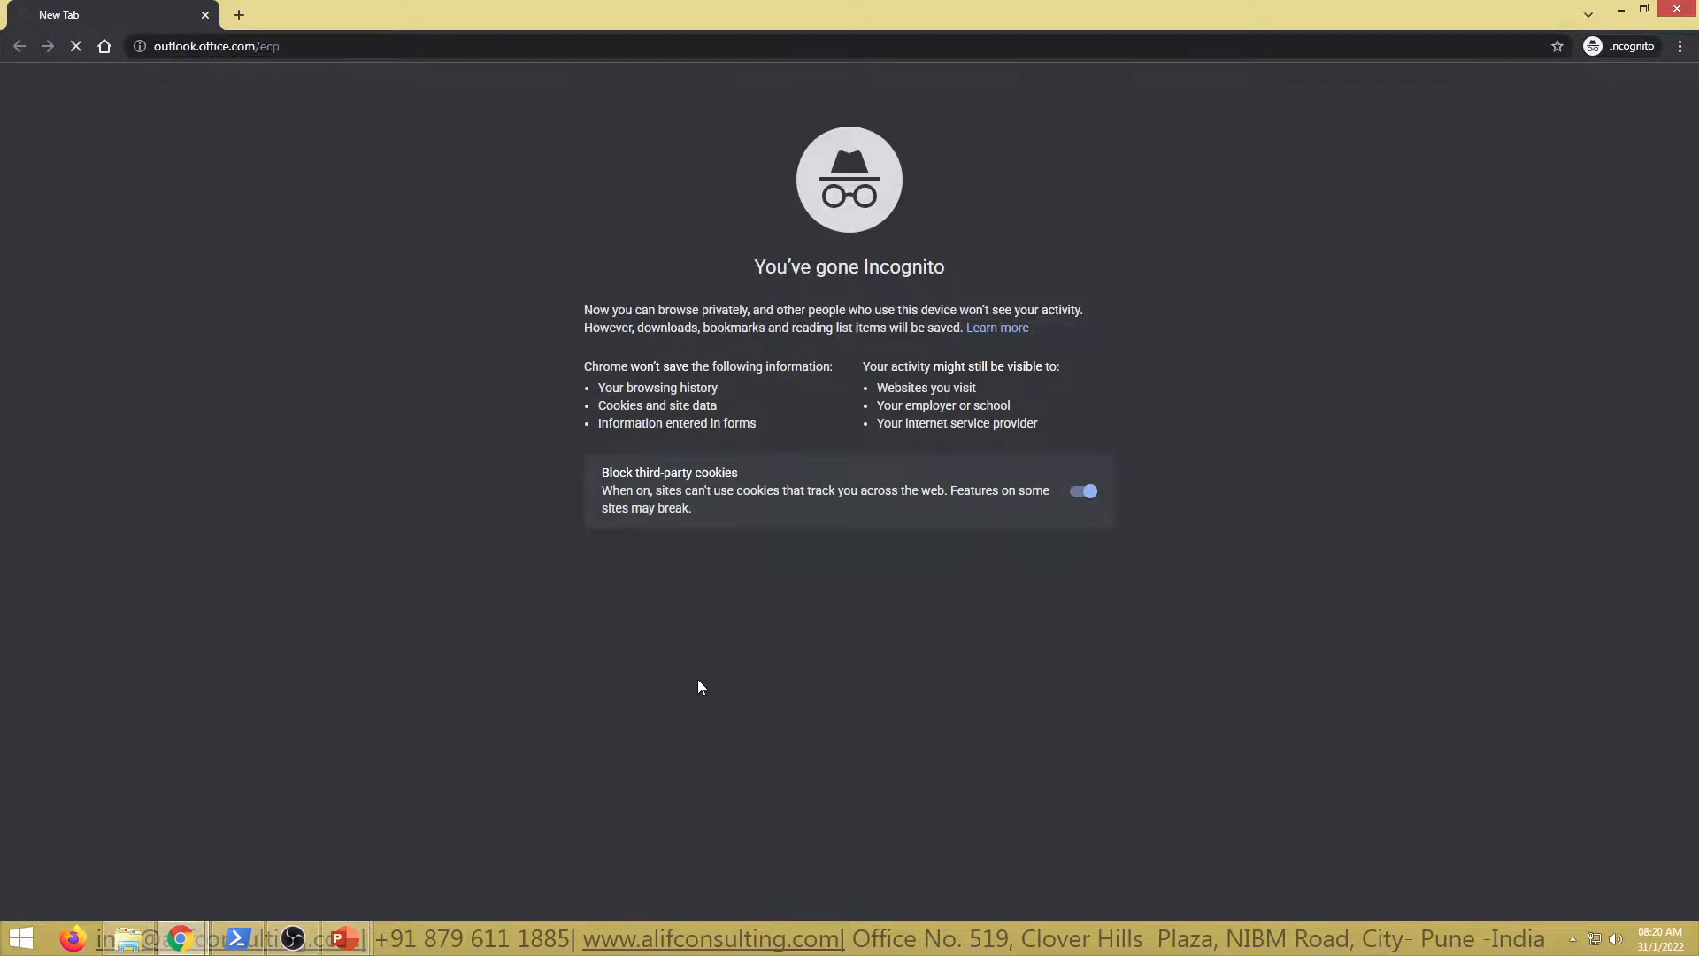
left_click(760, 465)
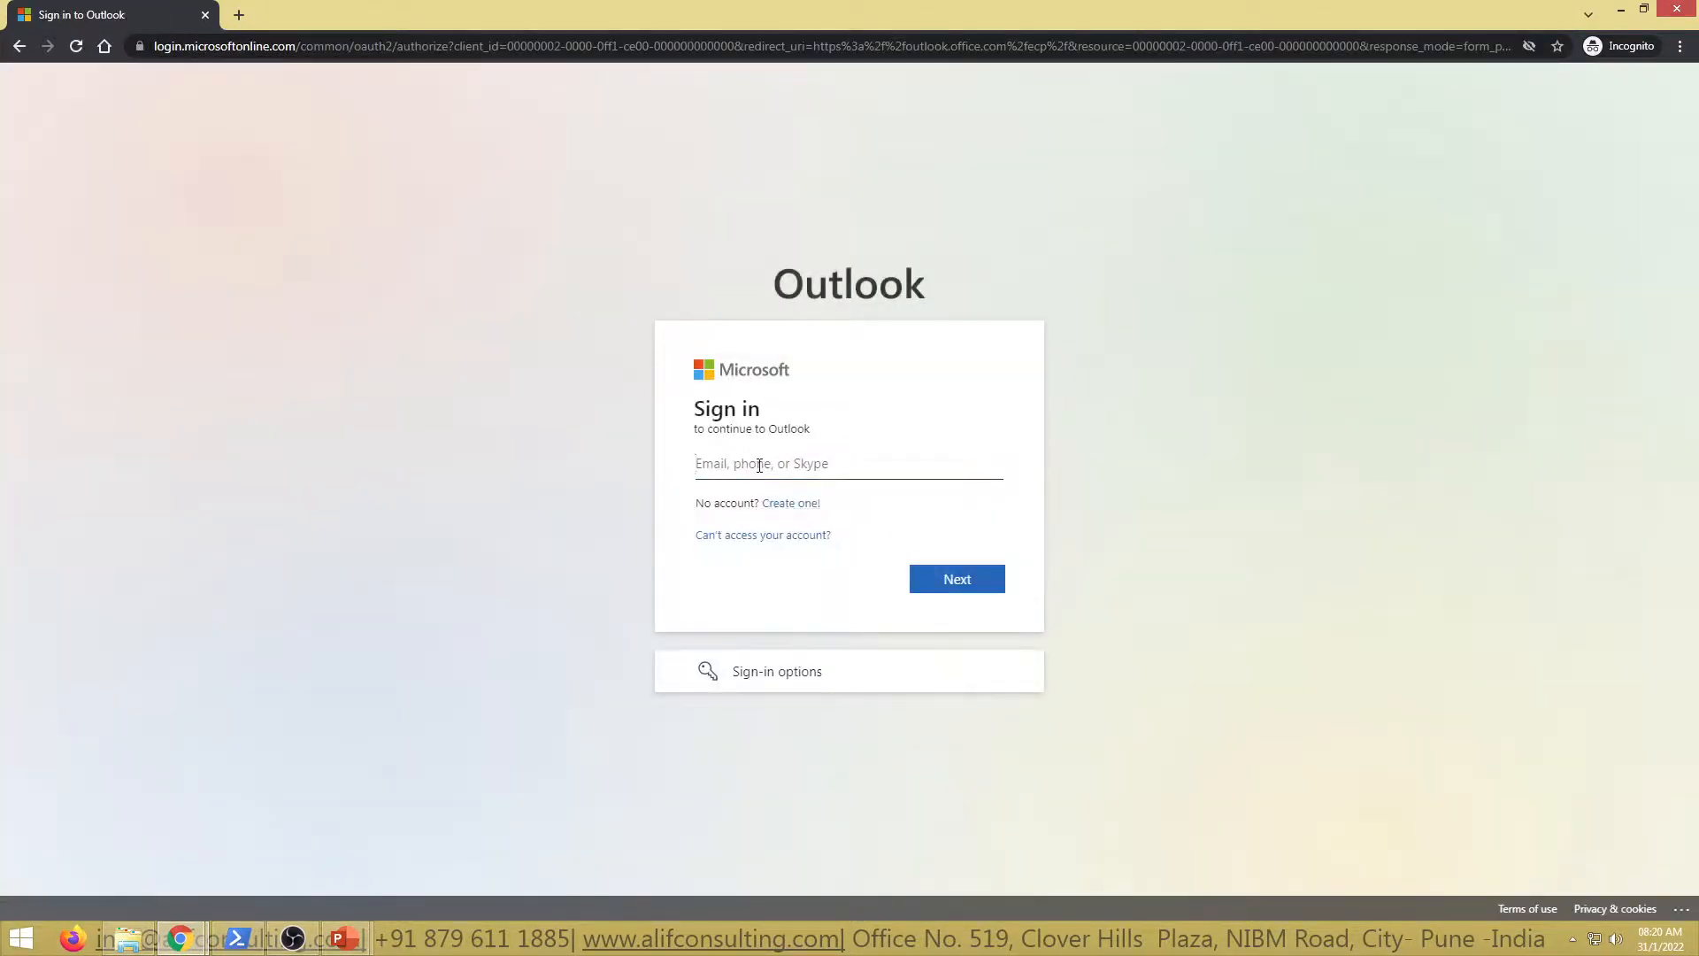
key("Return")
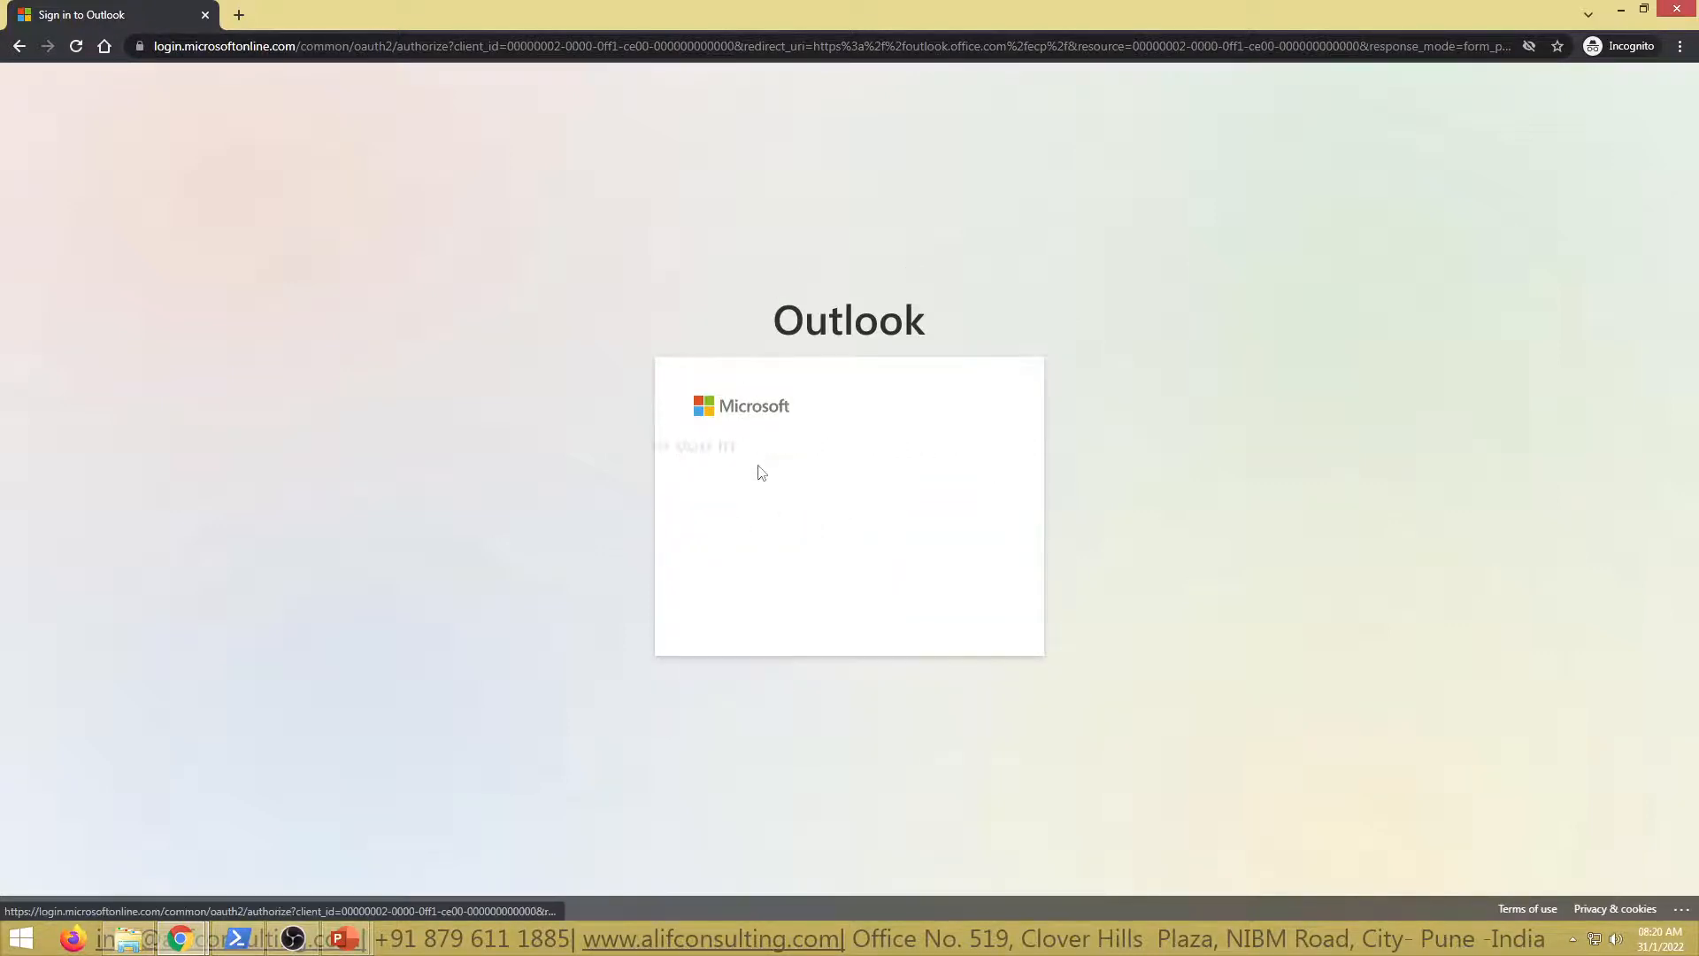
type("•")
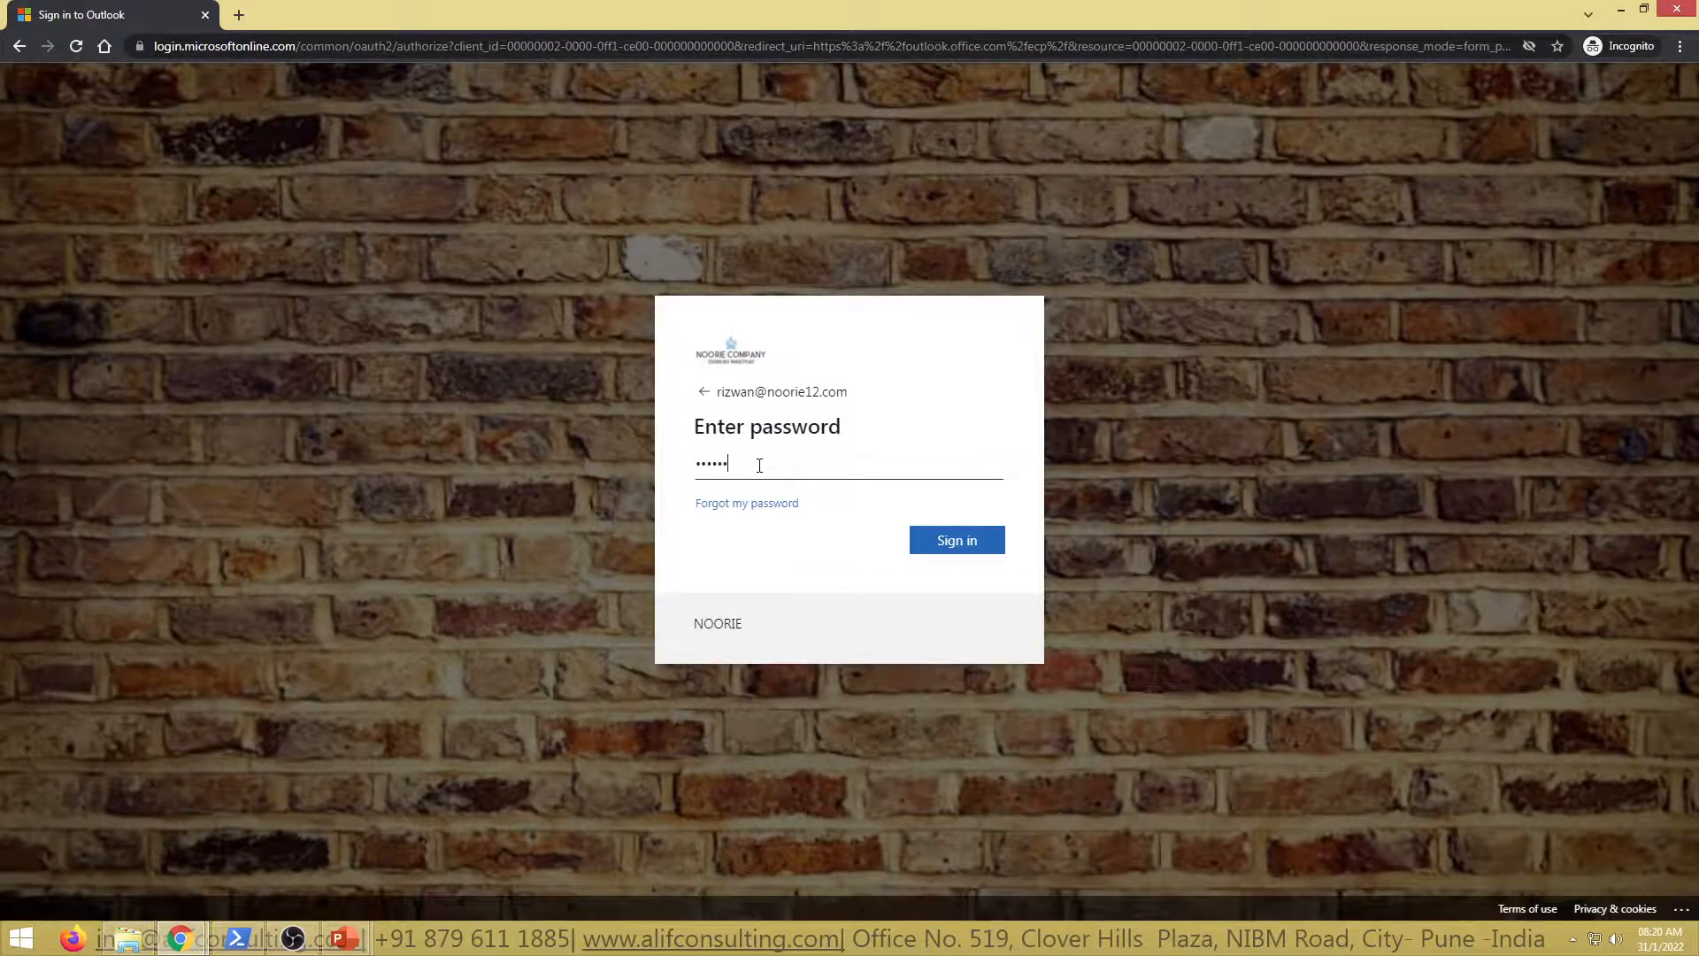
type("•••••••••")
key("Return")
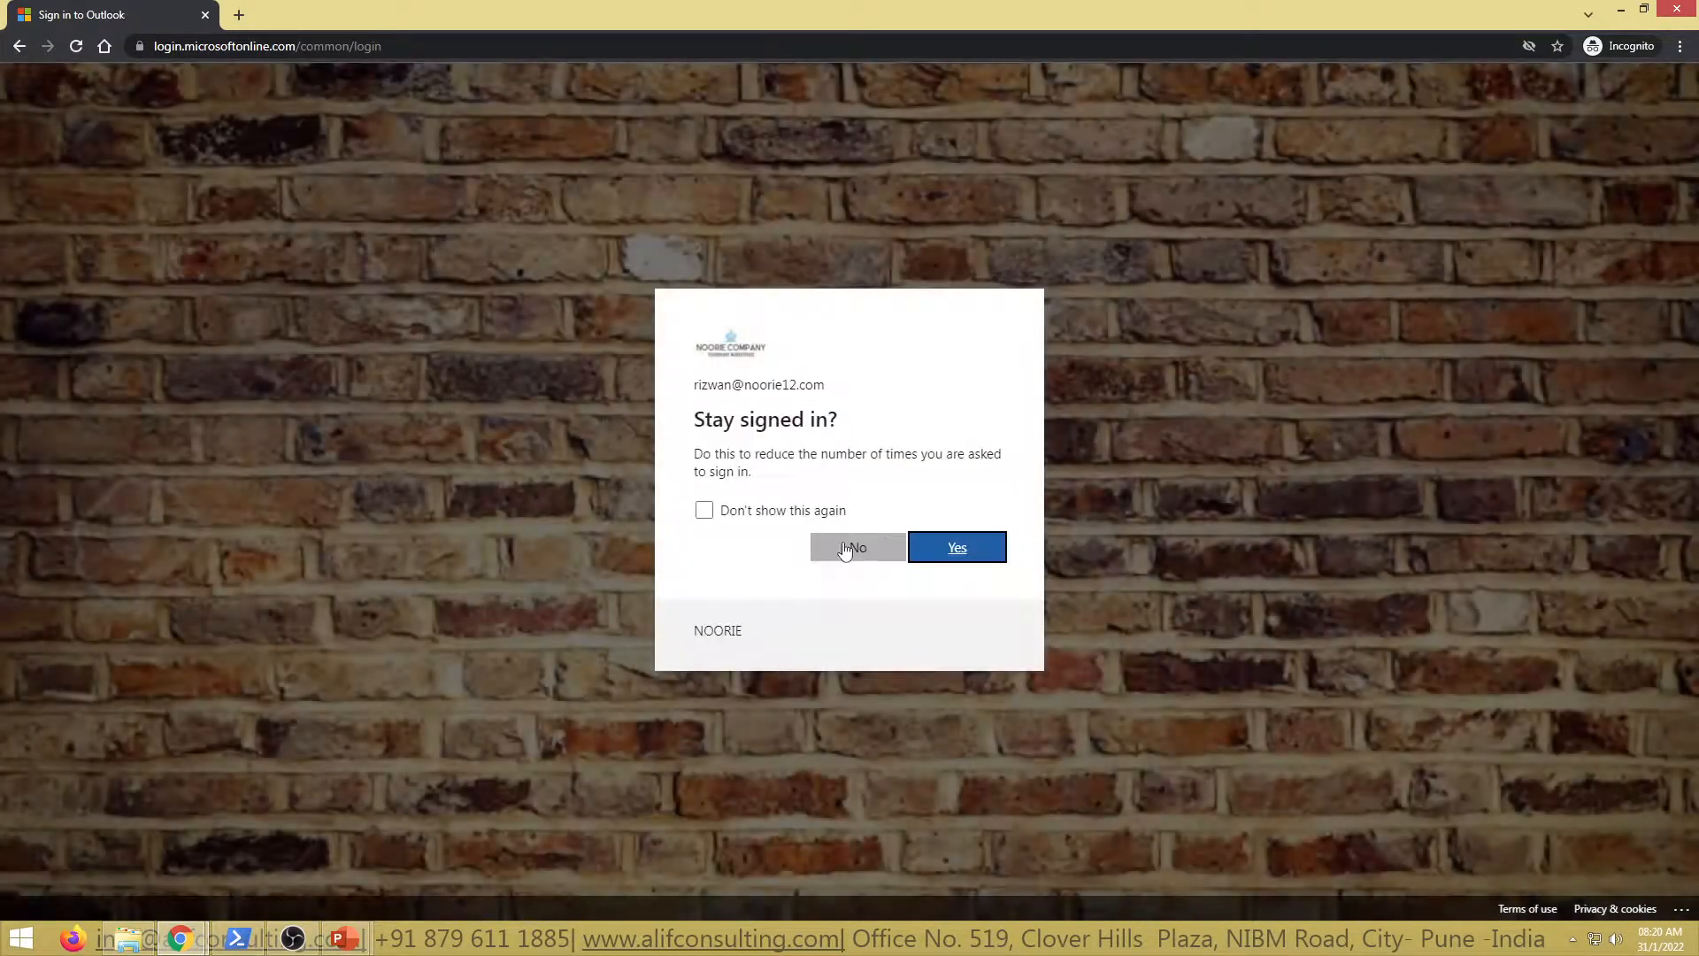
left_click(843, 542)
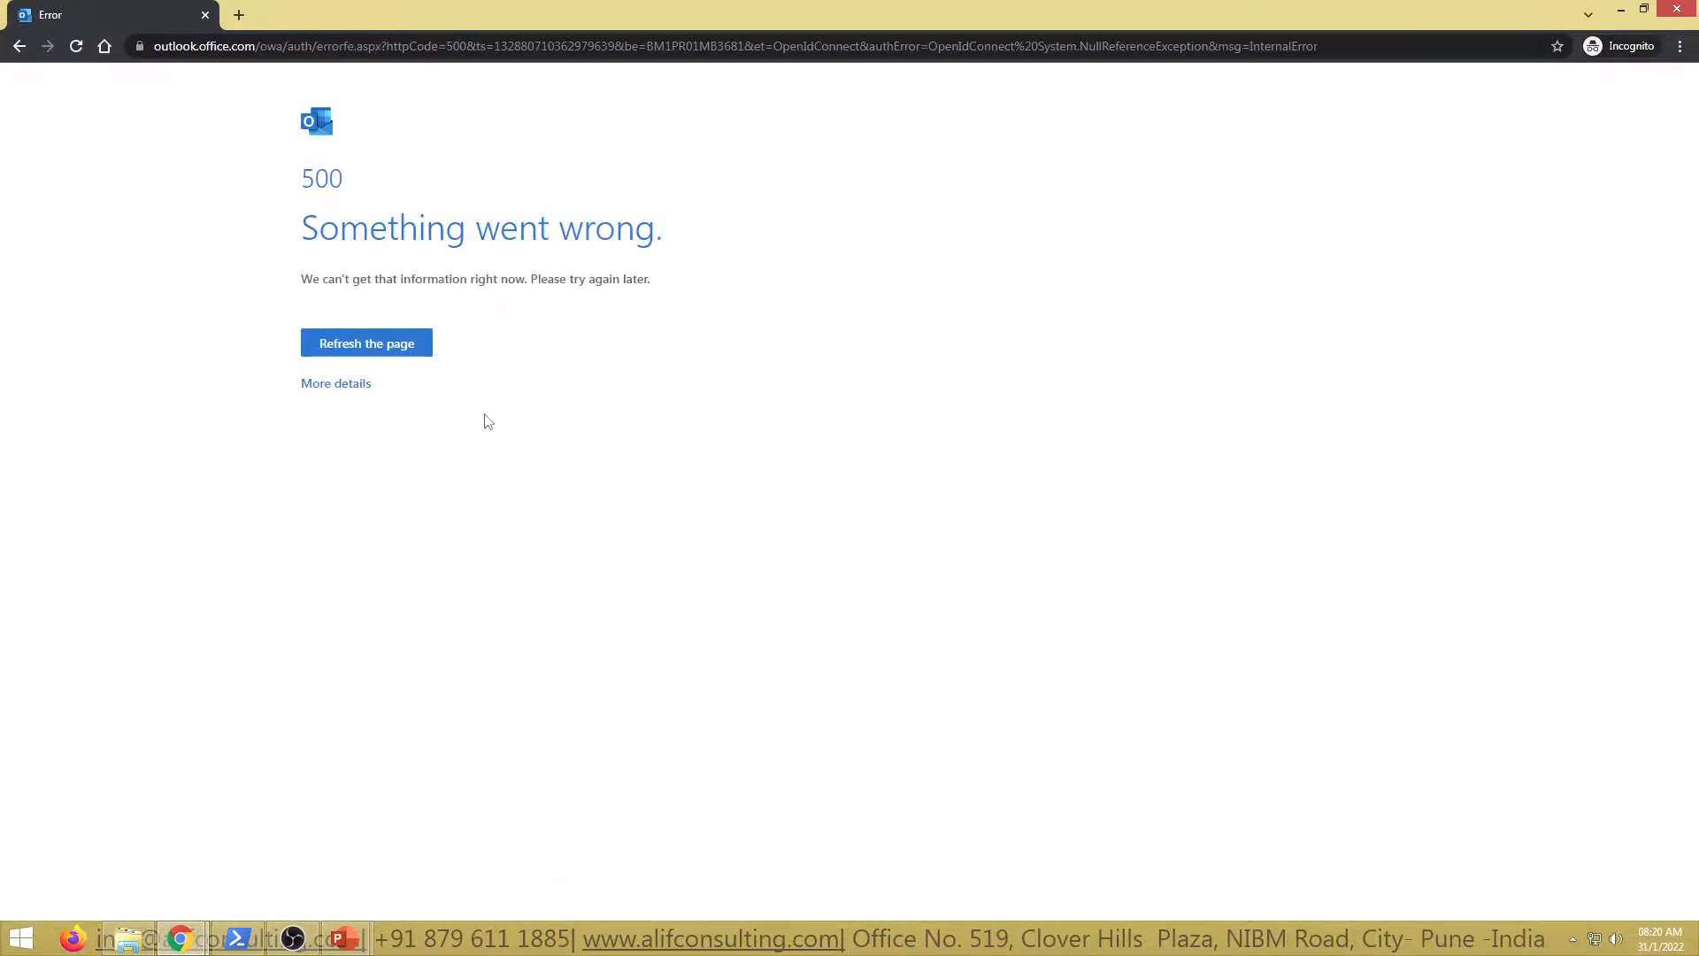
Expand the 500 error's More details, then go Back and Forward to confirm it persists
left_click(334, 386)
left_click(19, 47)
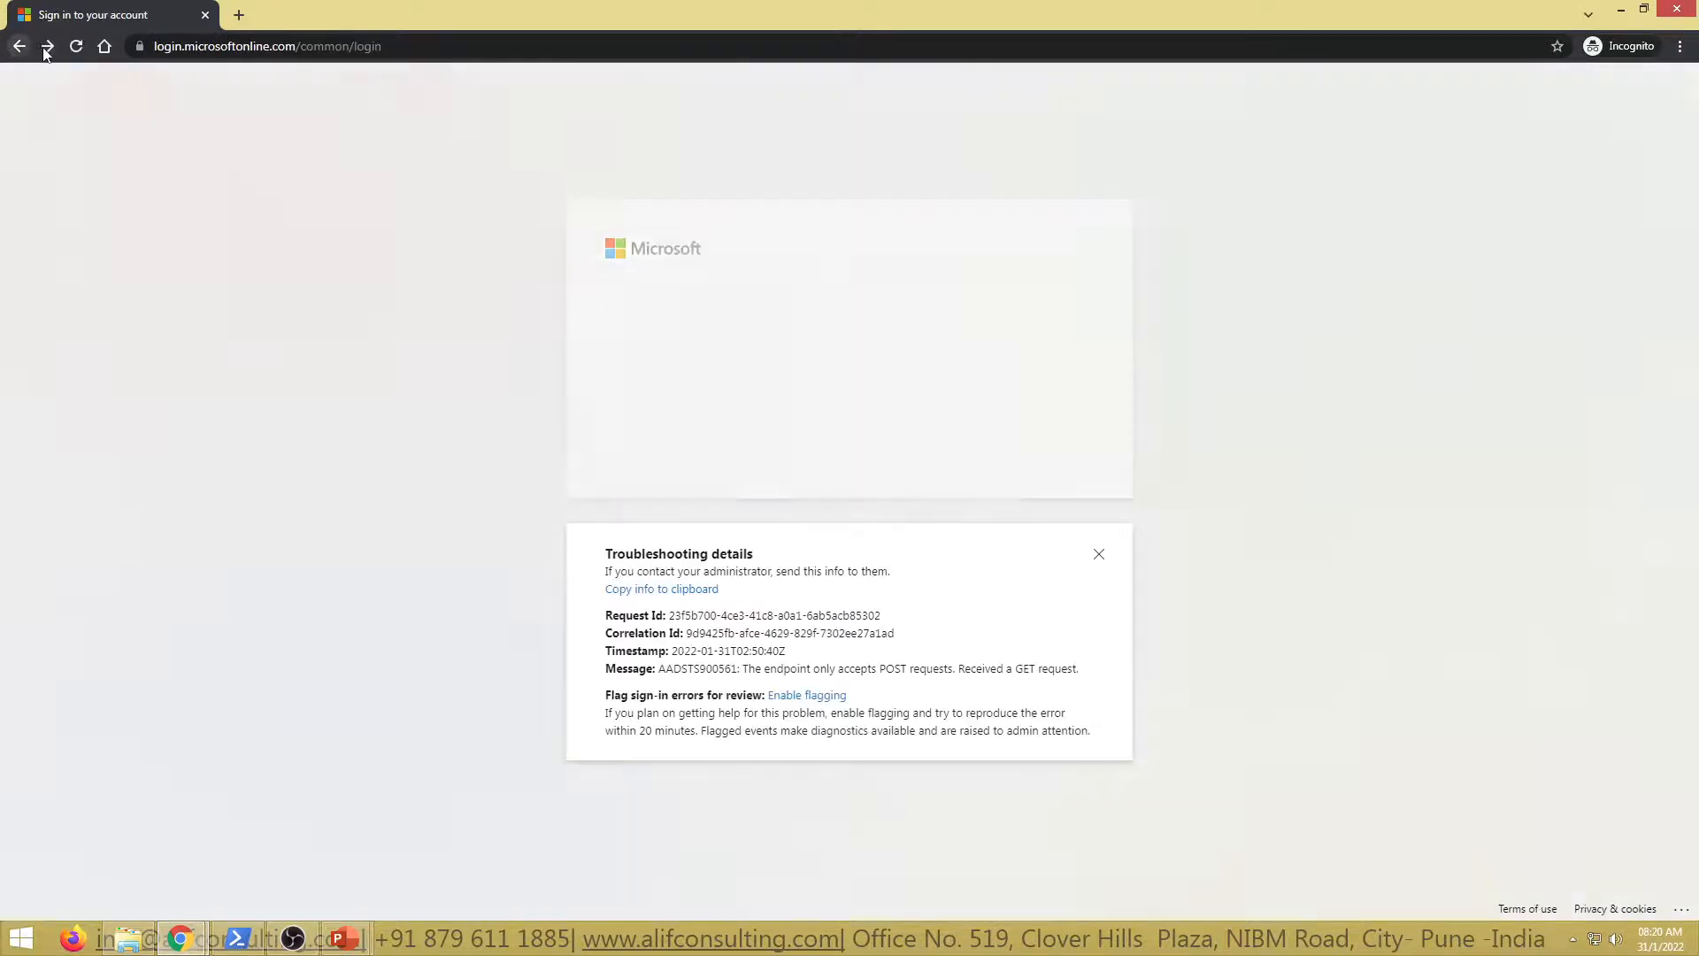
left_click(47, 47)
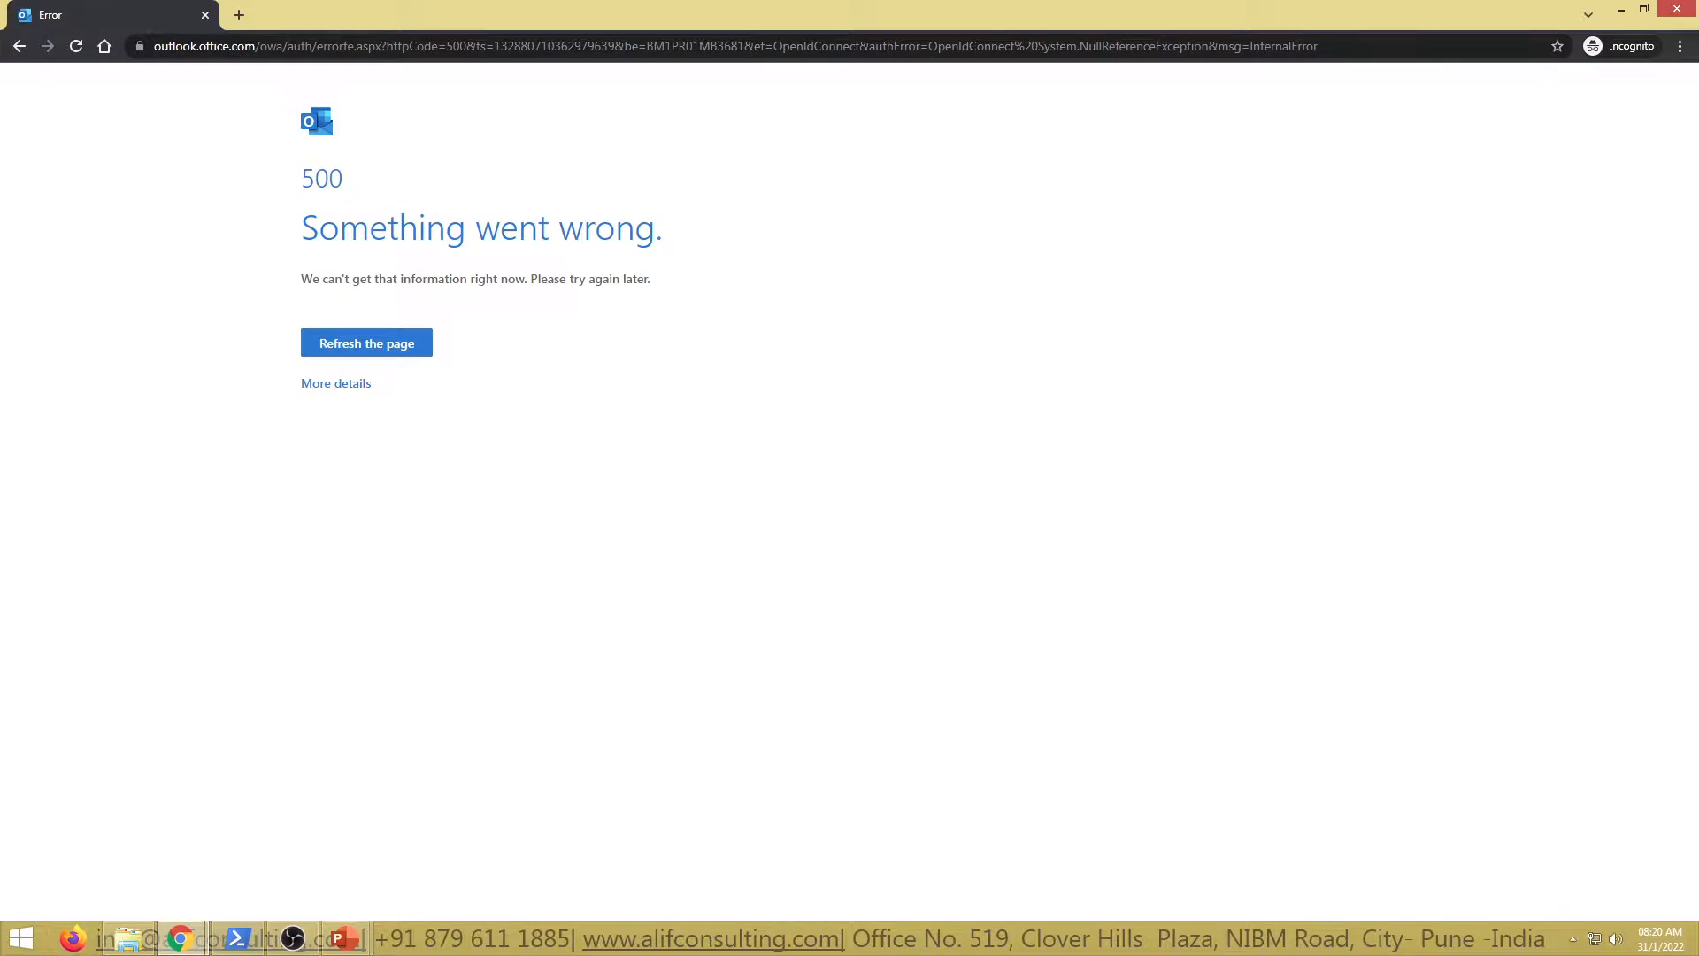
Sign in to outlook.office365.com/ecp in Firefox with a different account, without saving the login
left_click(1686, 10)
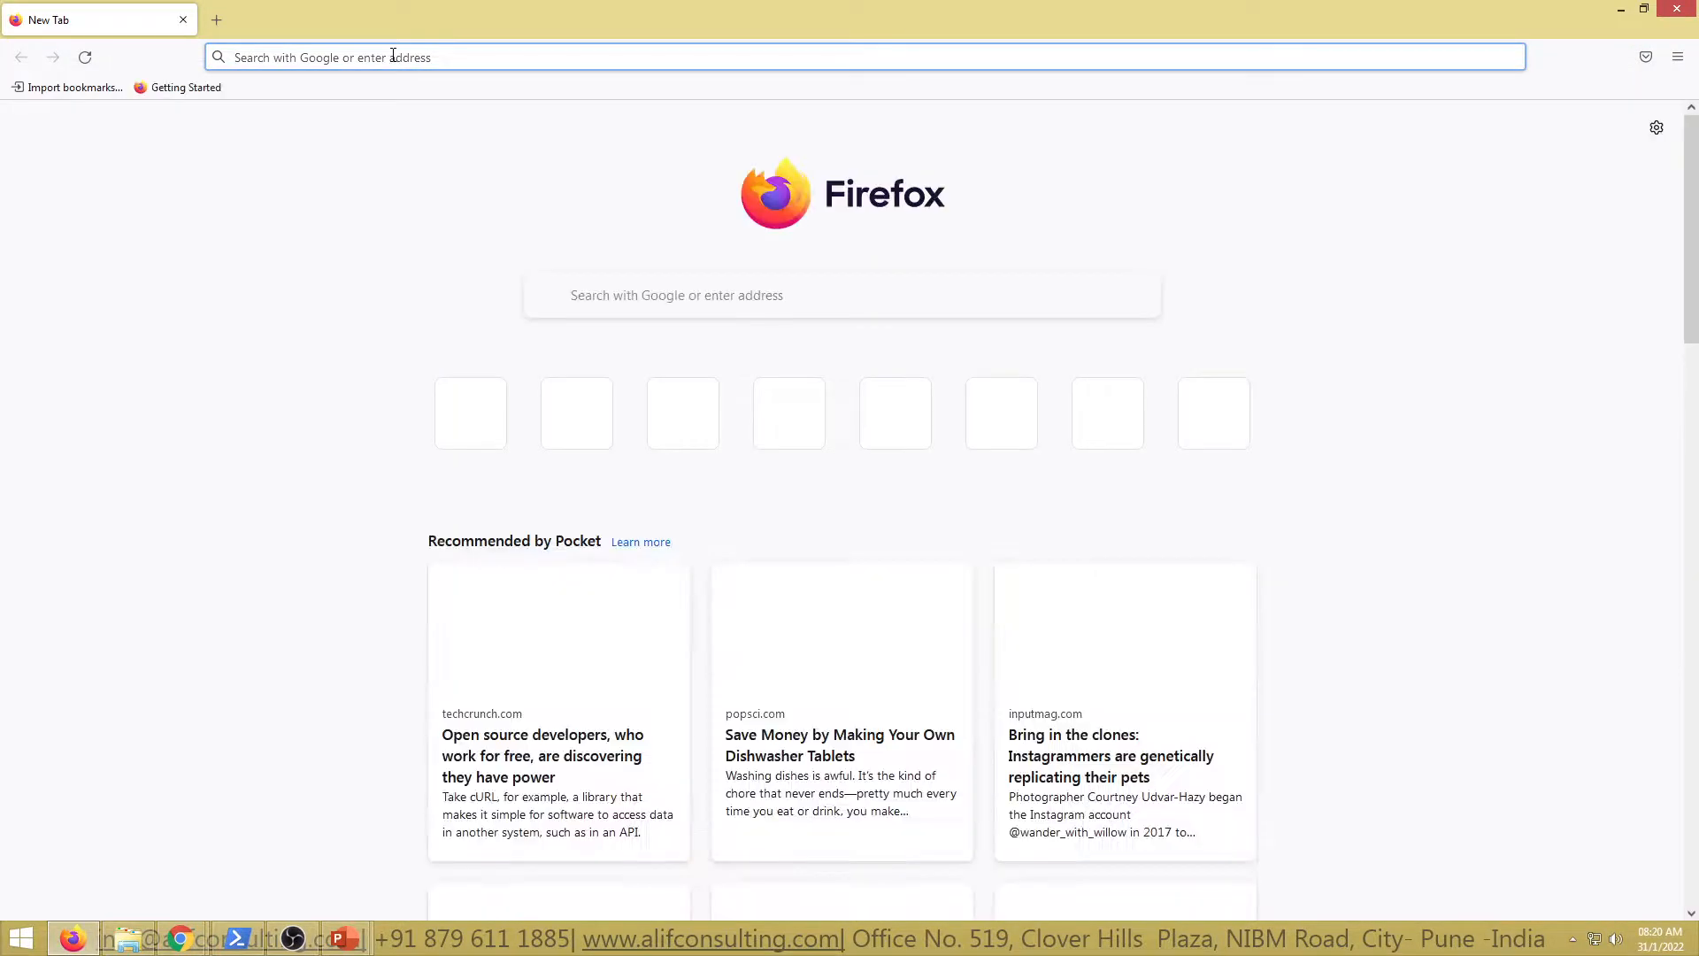
type("outlook")
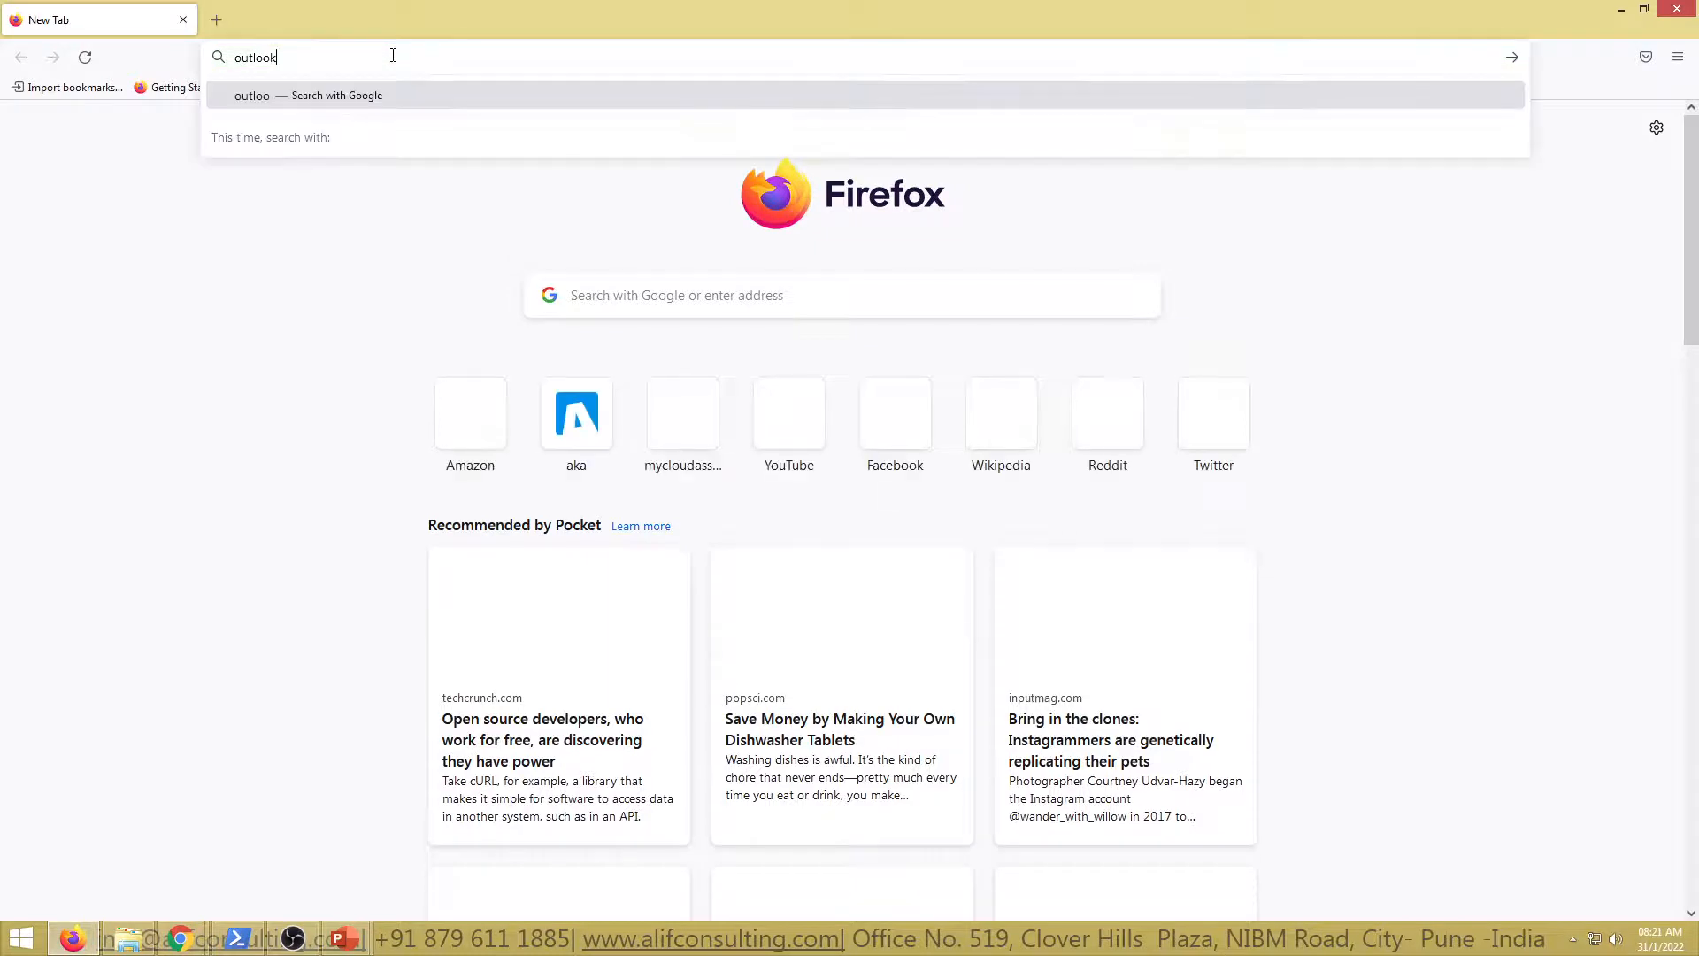
type(".office")
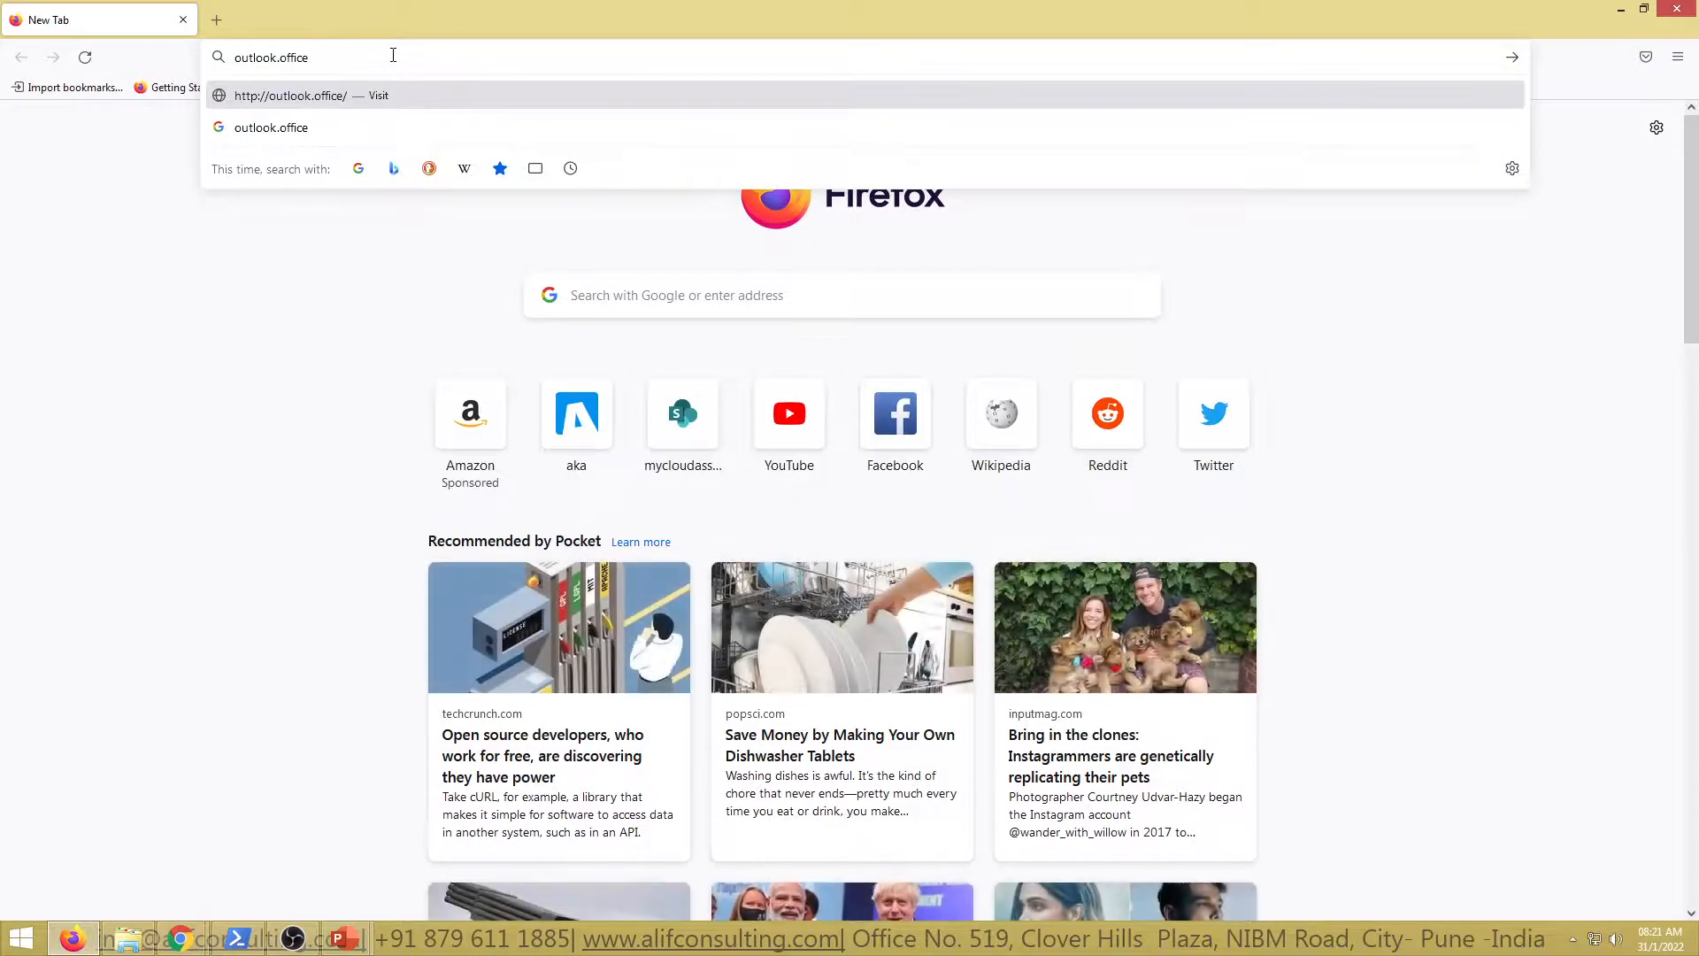
type("365.c")
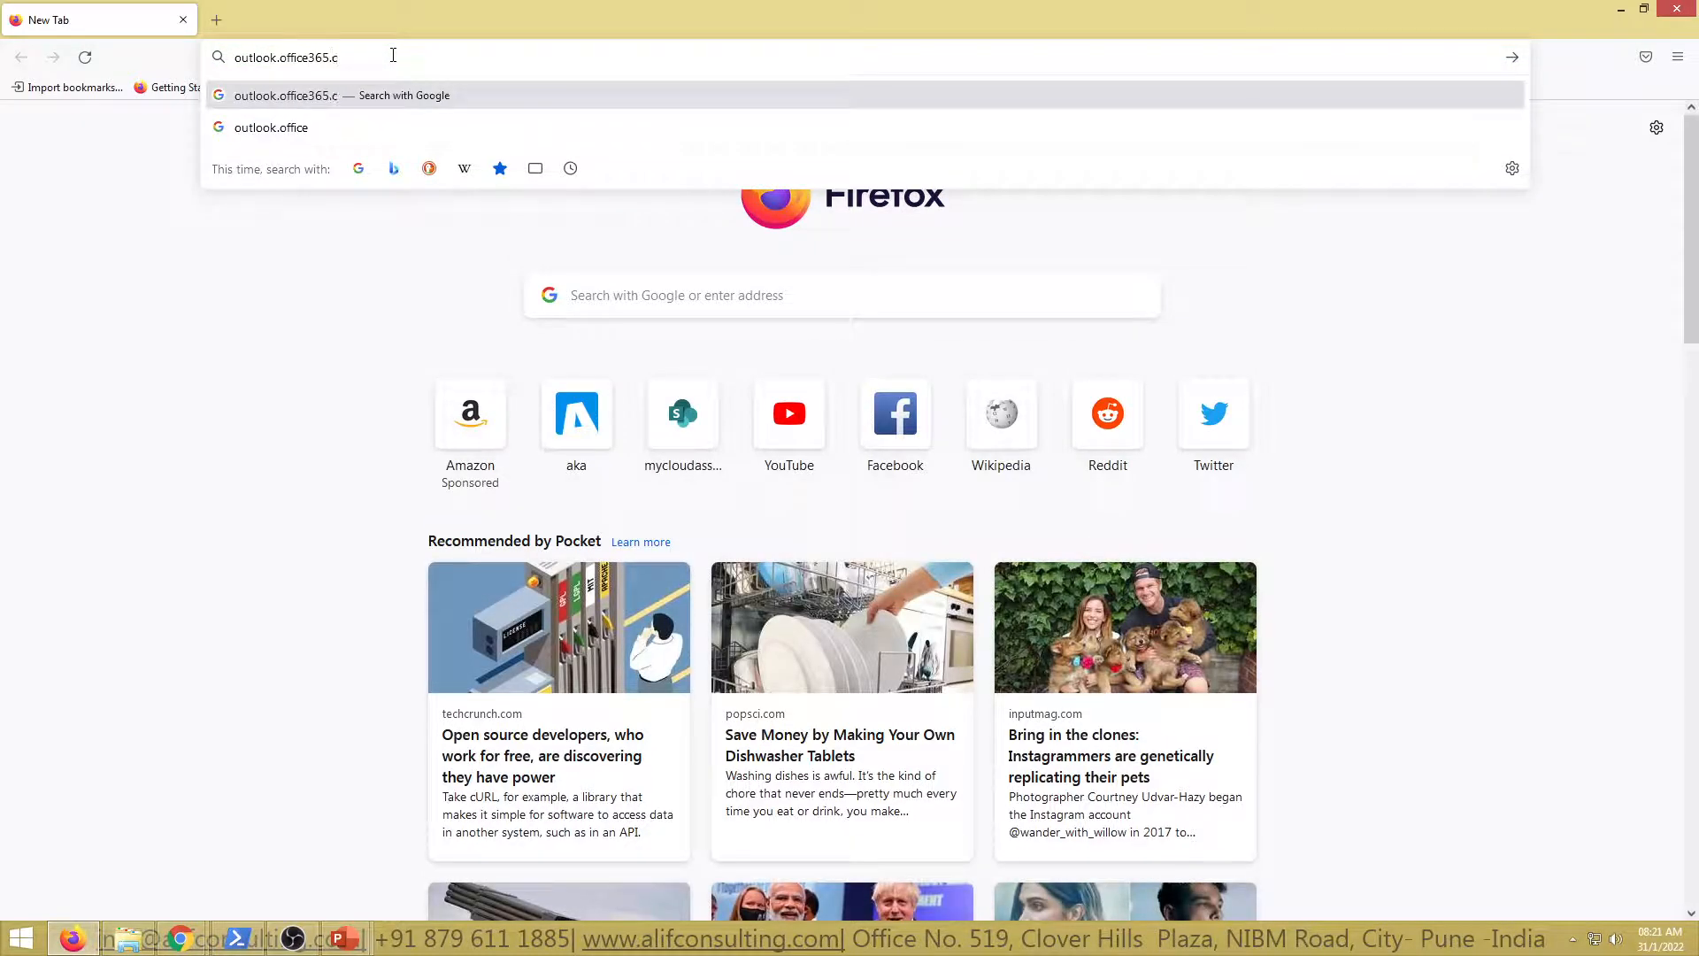
type("om/ec")
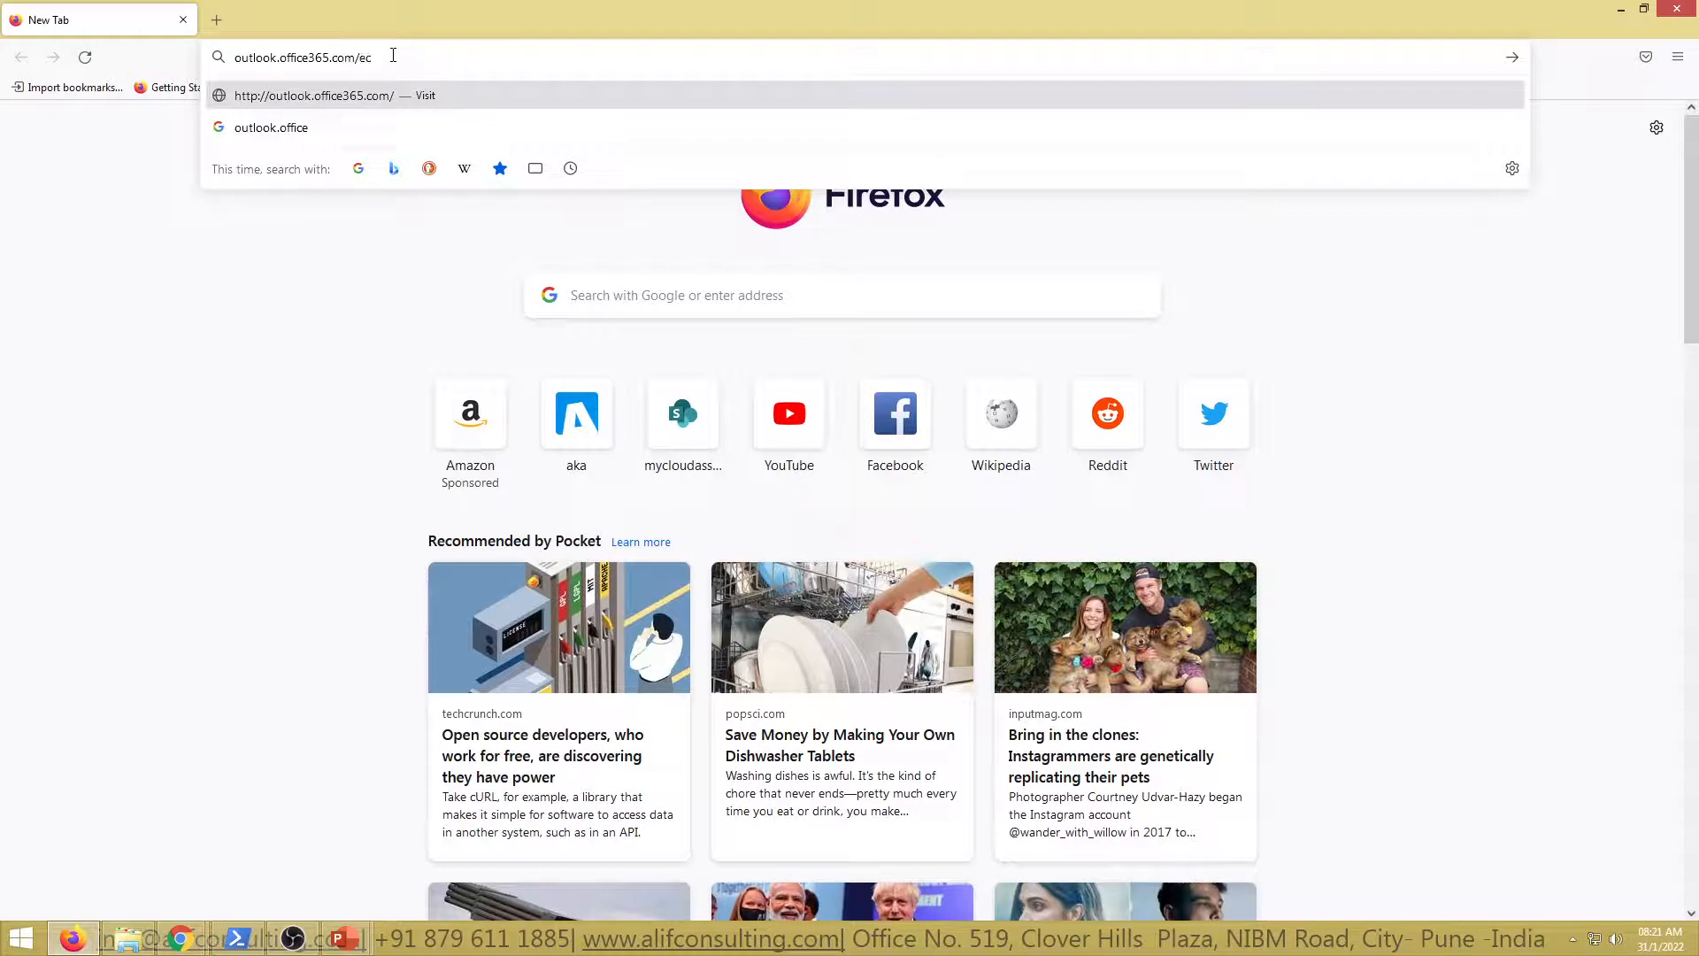
type("p")
key("Return")
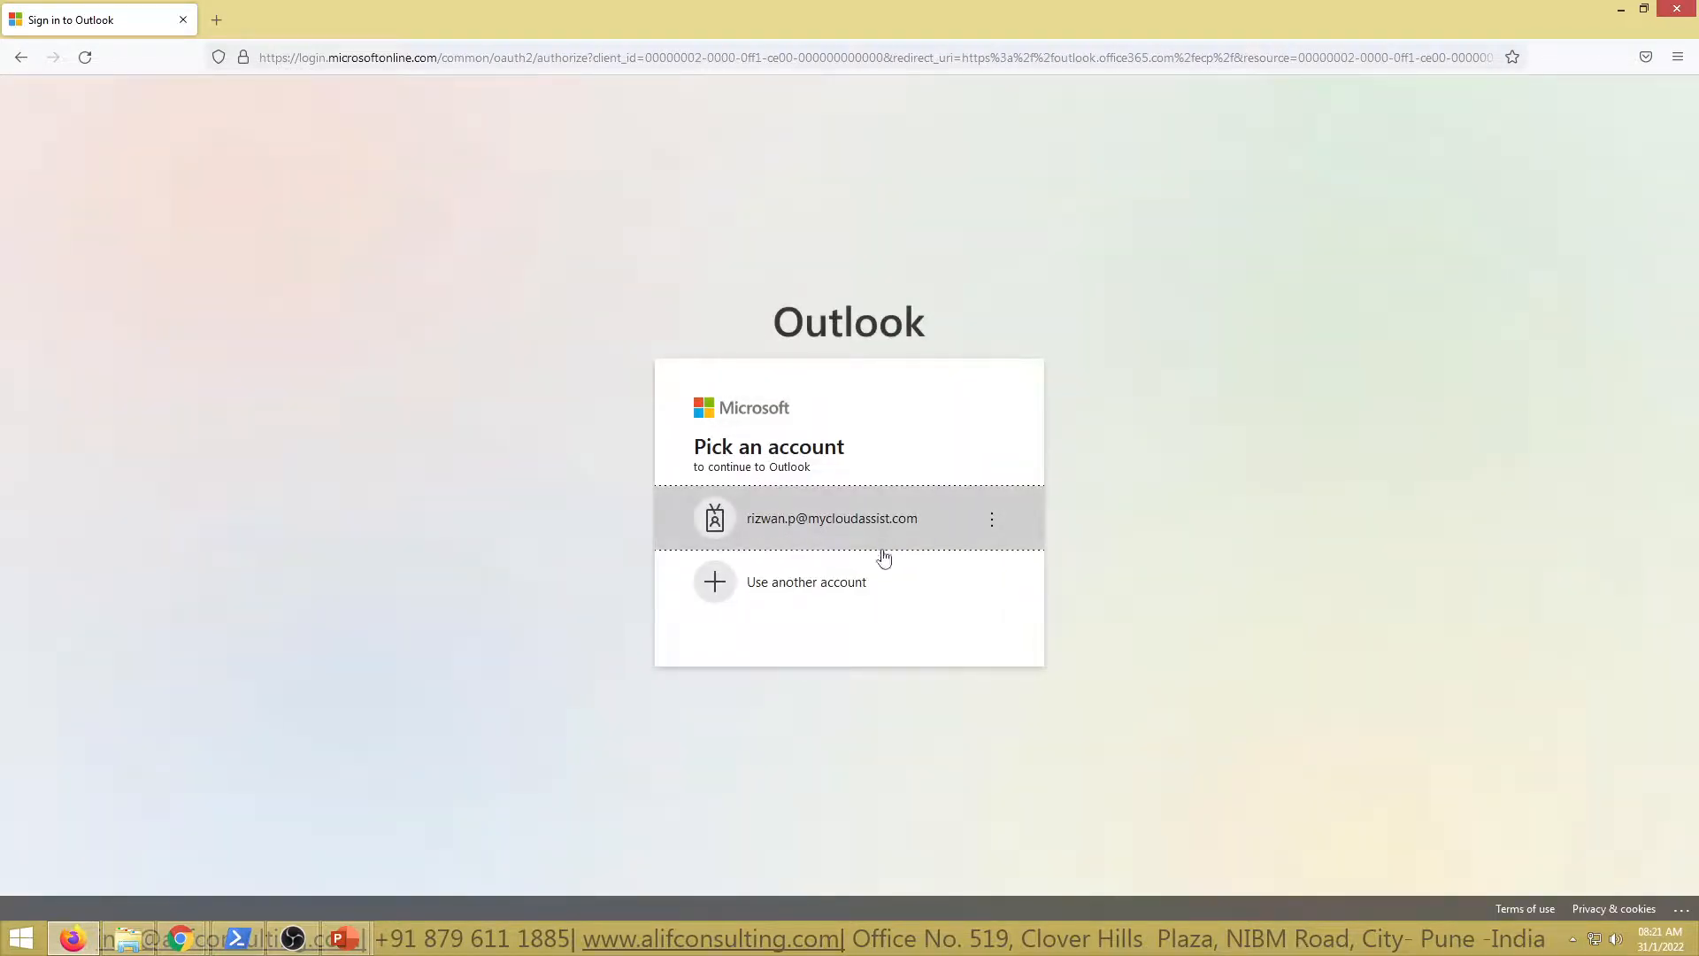
left_click(825, 600)
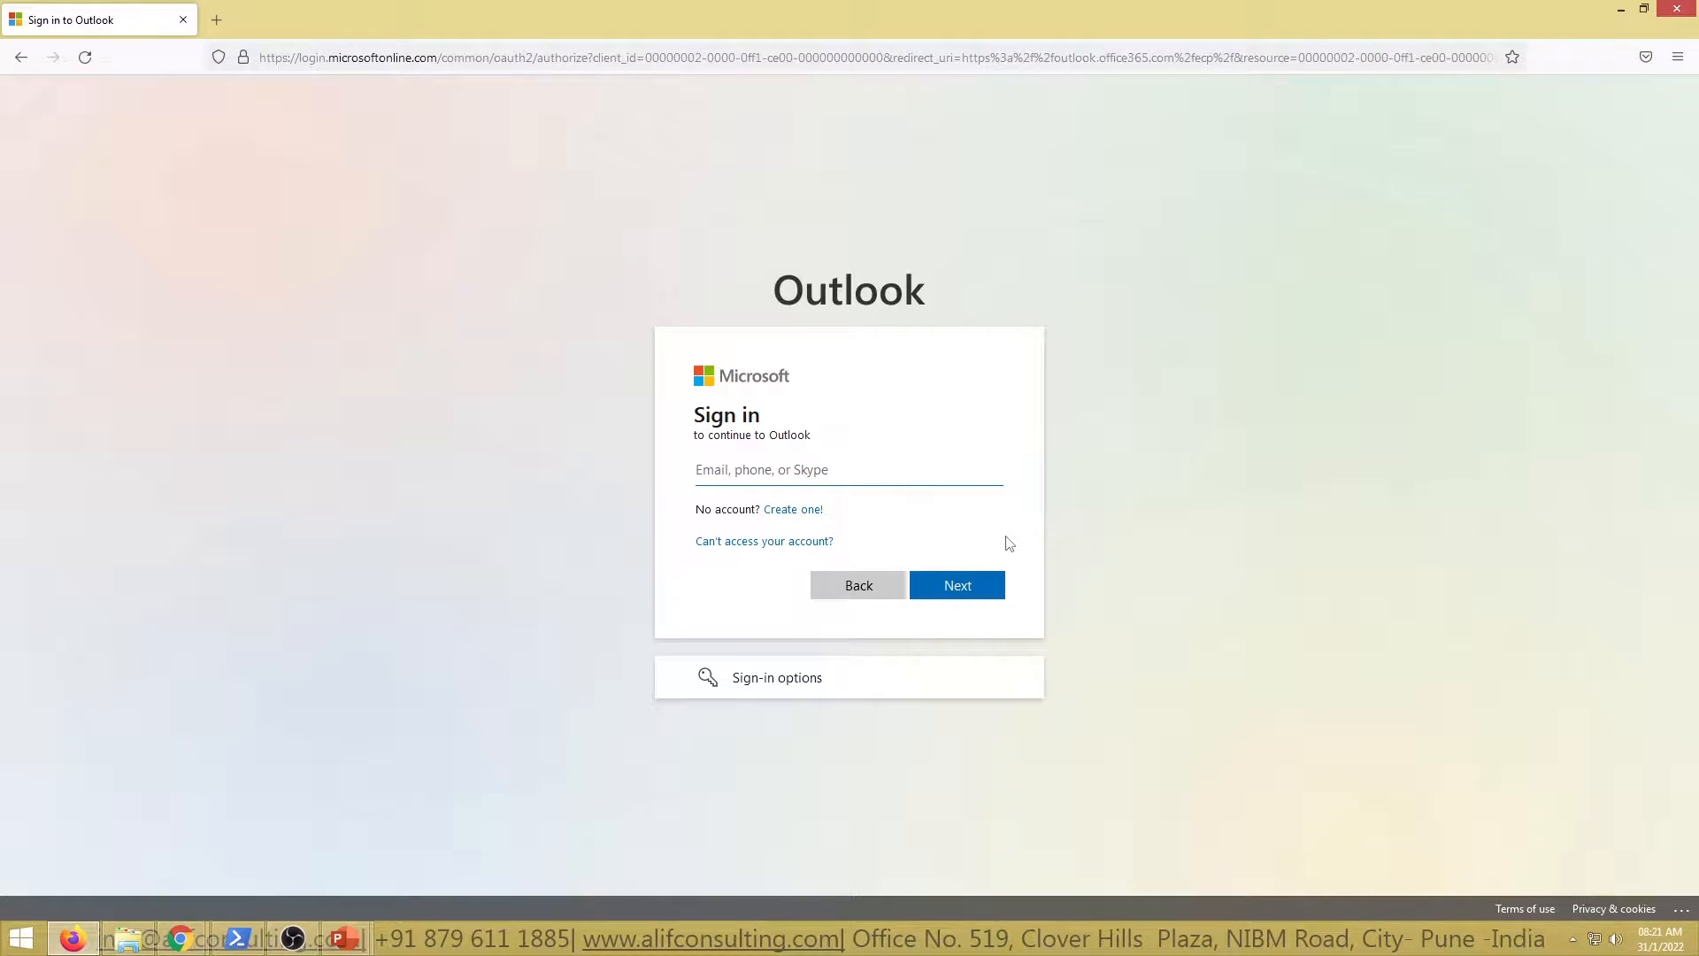
key("Return")
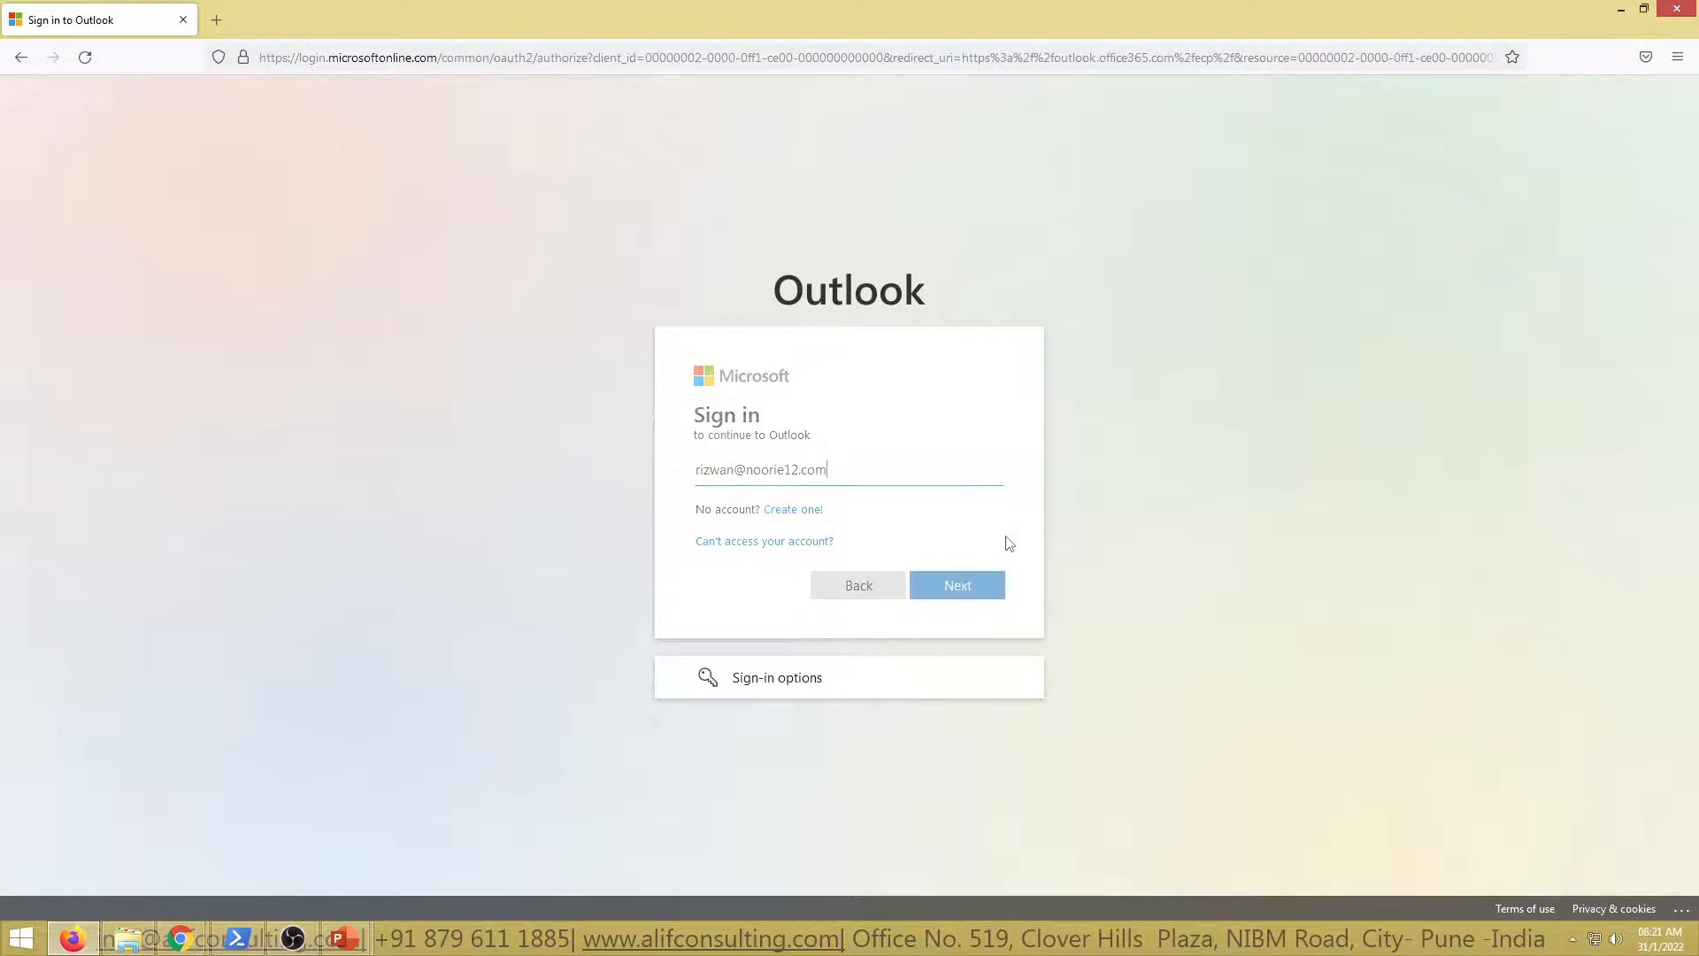
type("•")
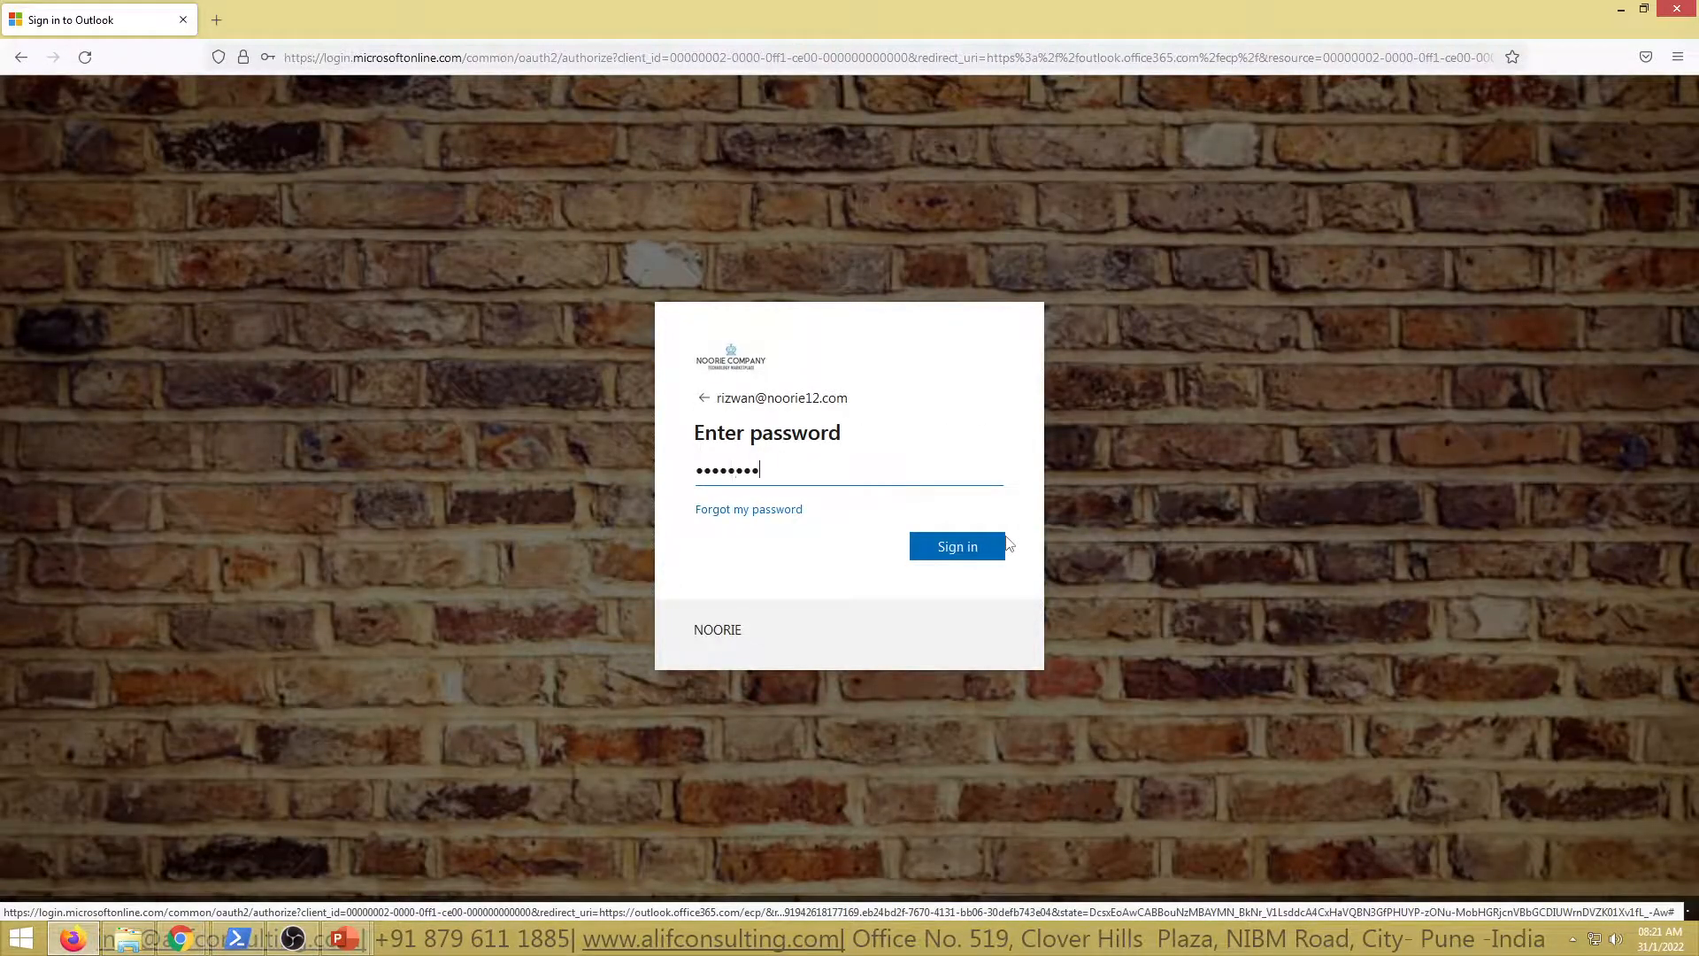
type("••••••••••")
key("Return")
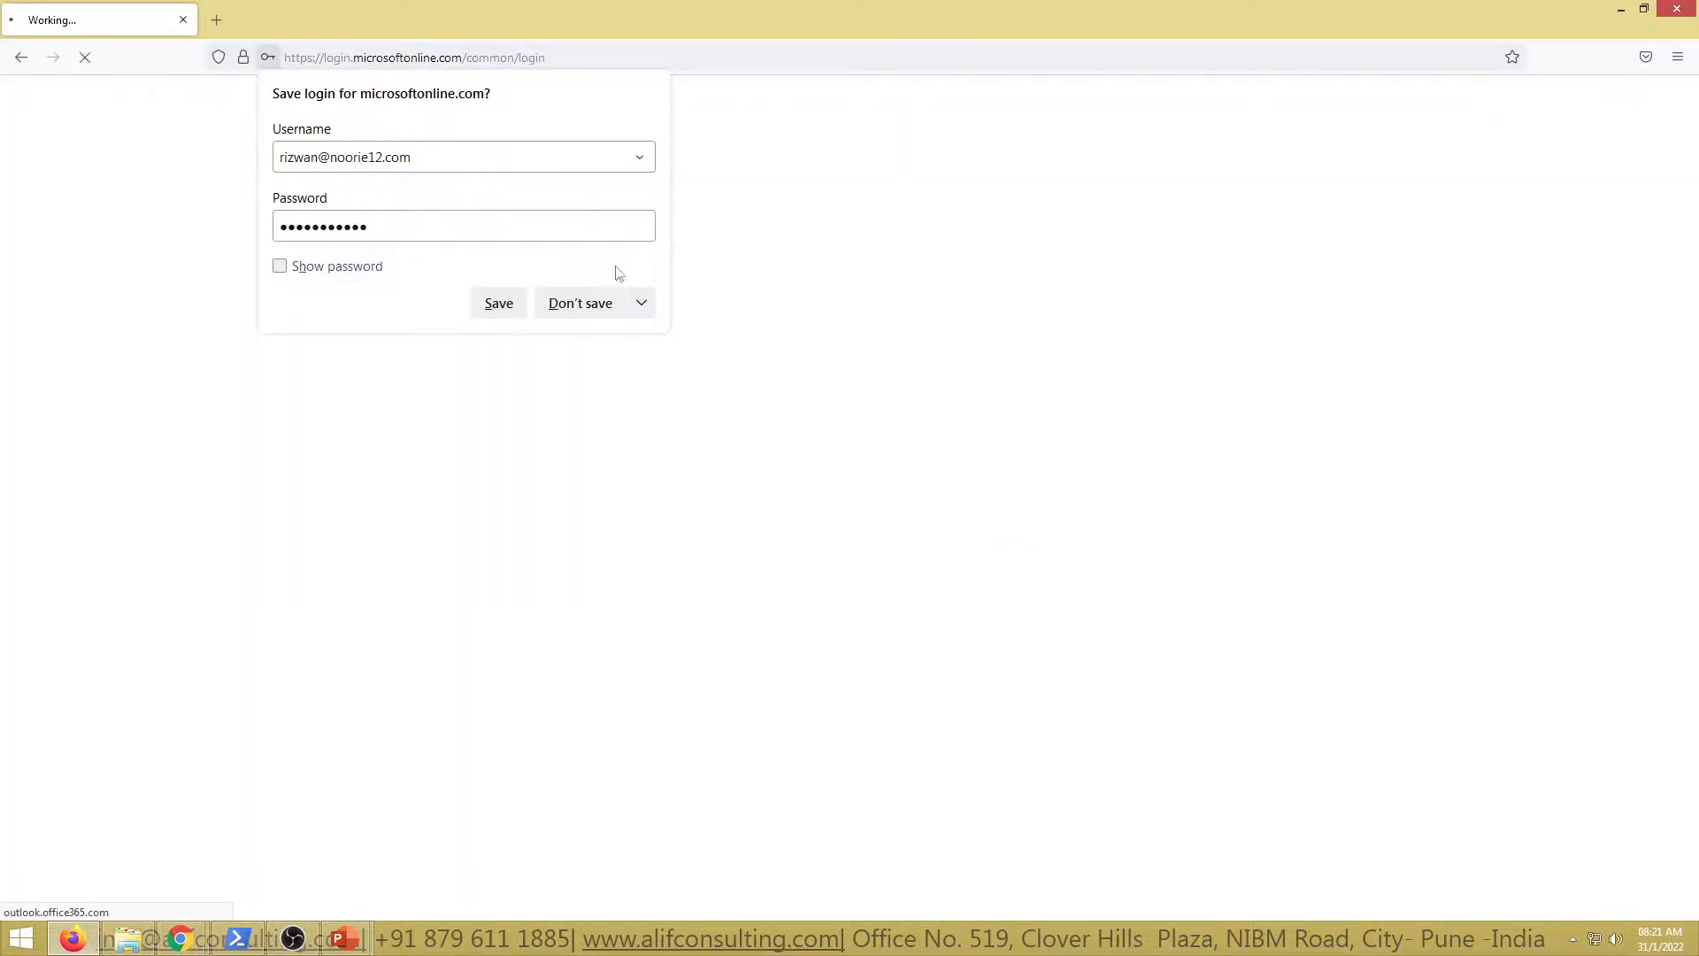
left_click(561, 306)
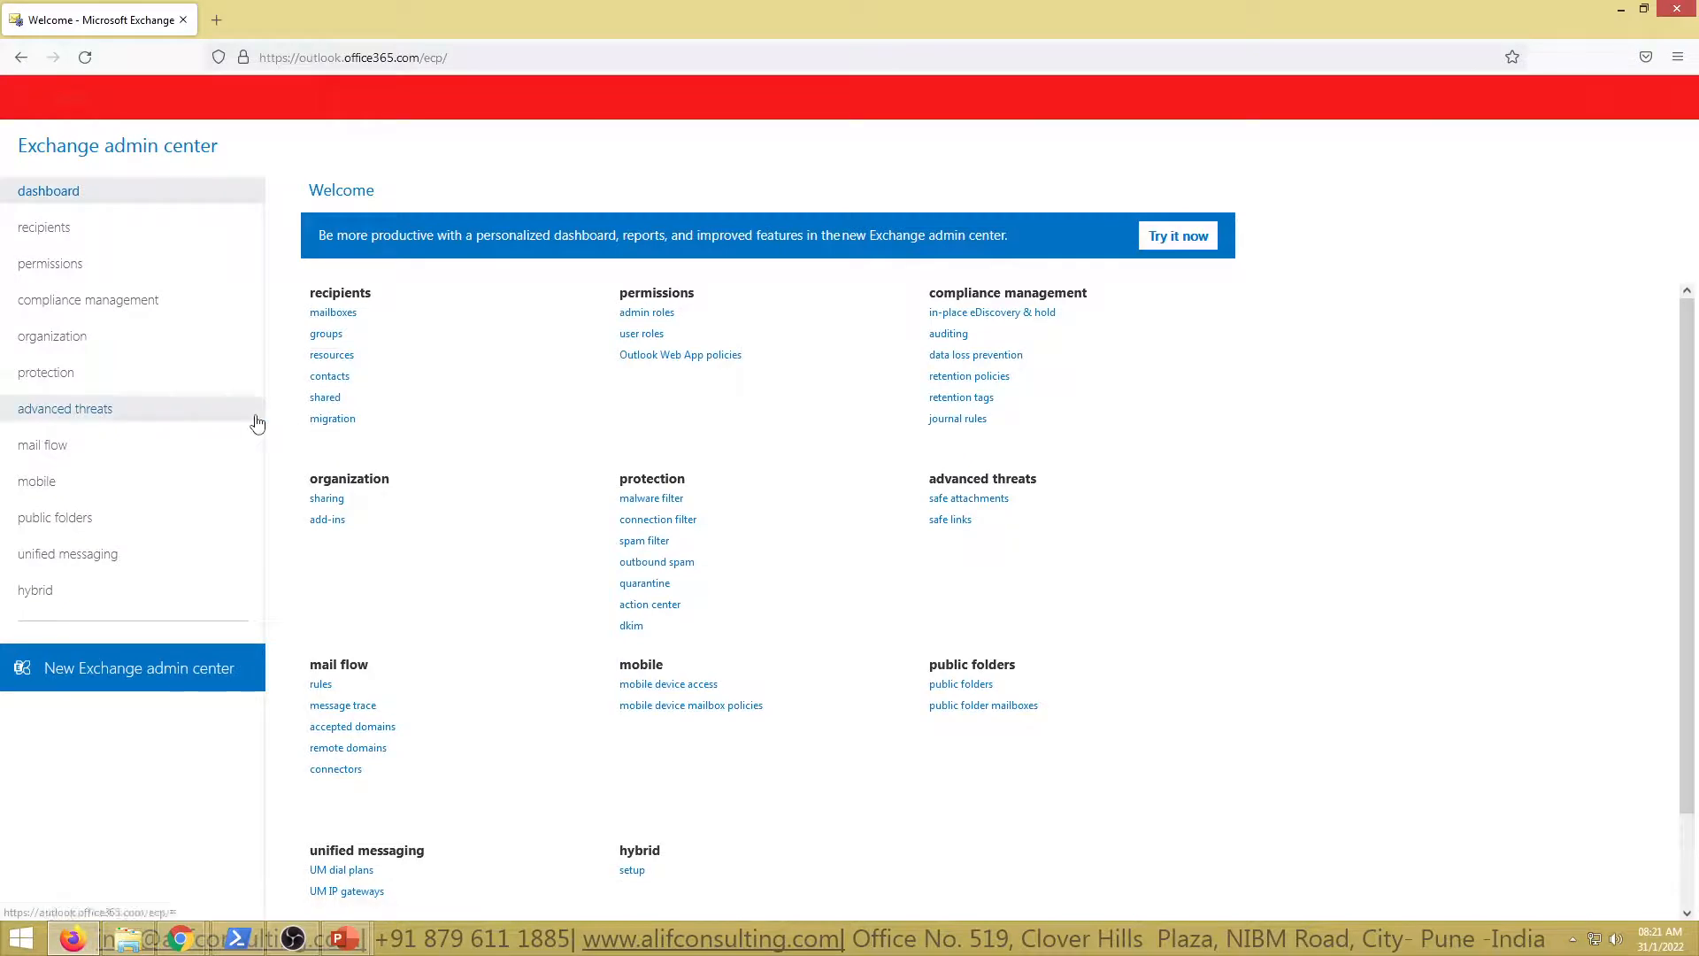
Open classic EAC protection and view the malware filter and connection filter retirement notices
left_click(65, 373)
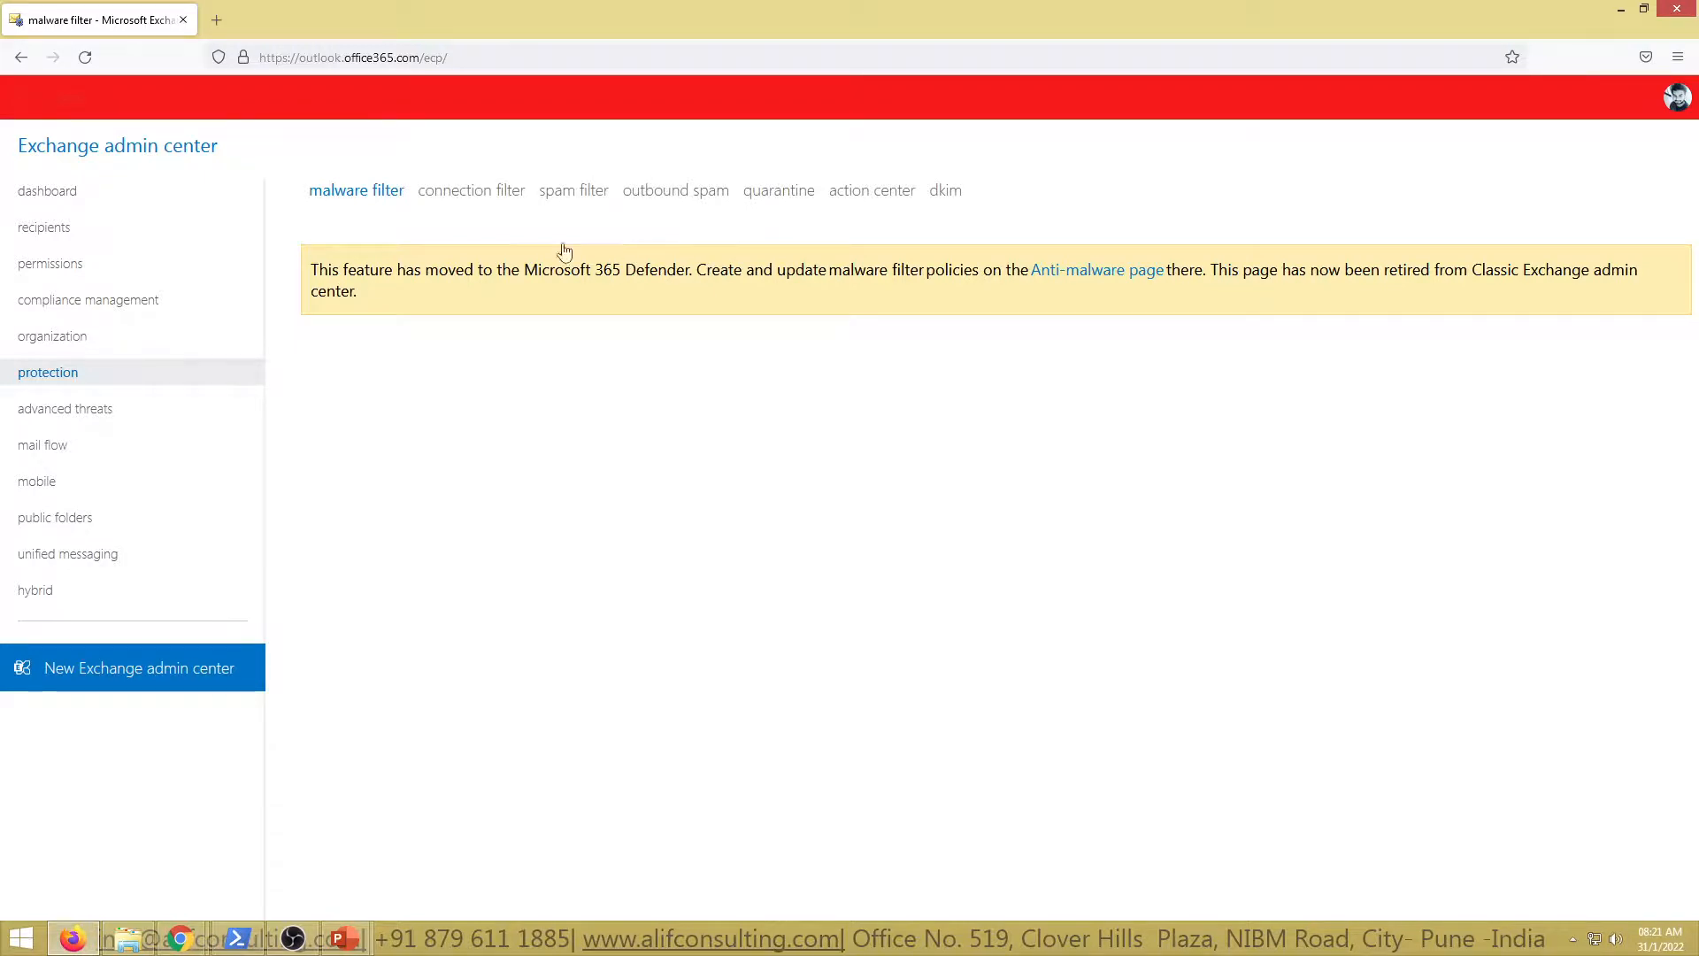
left_click(469, 197)
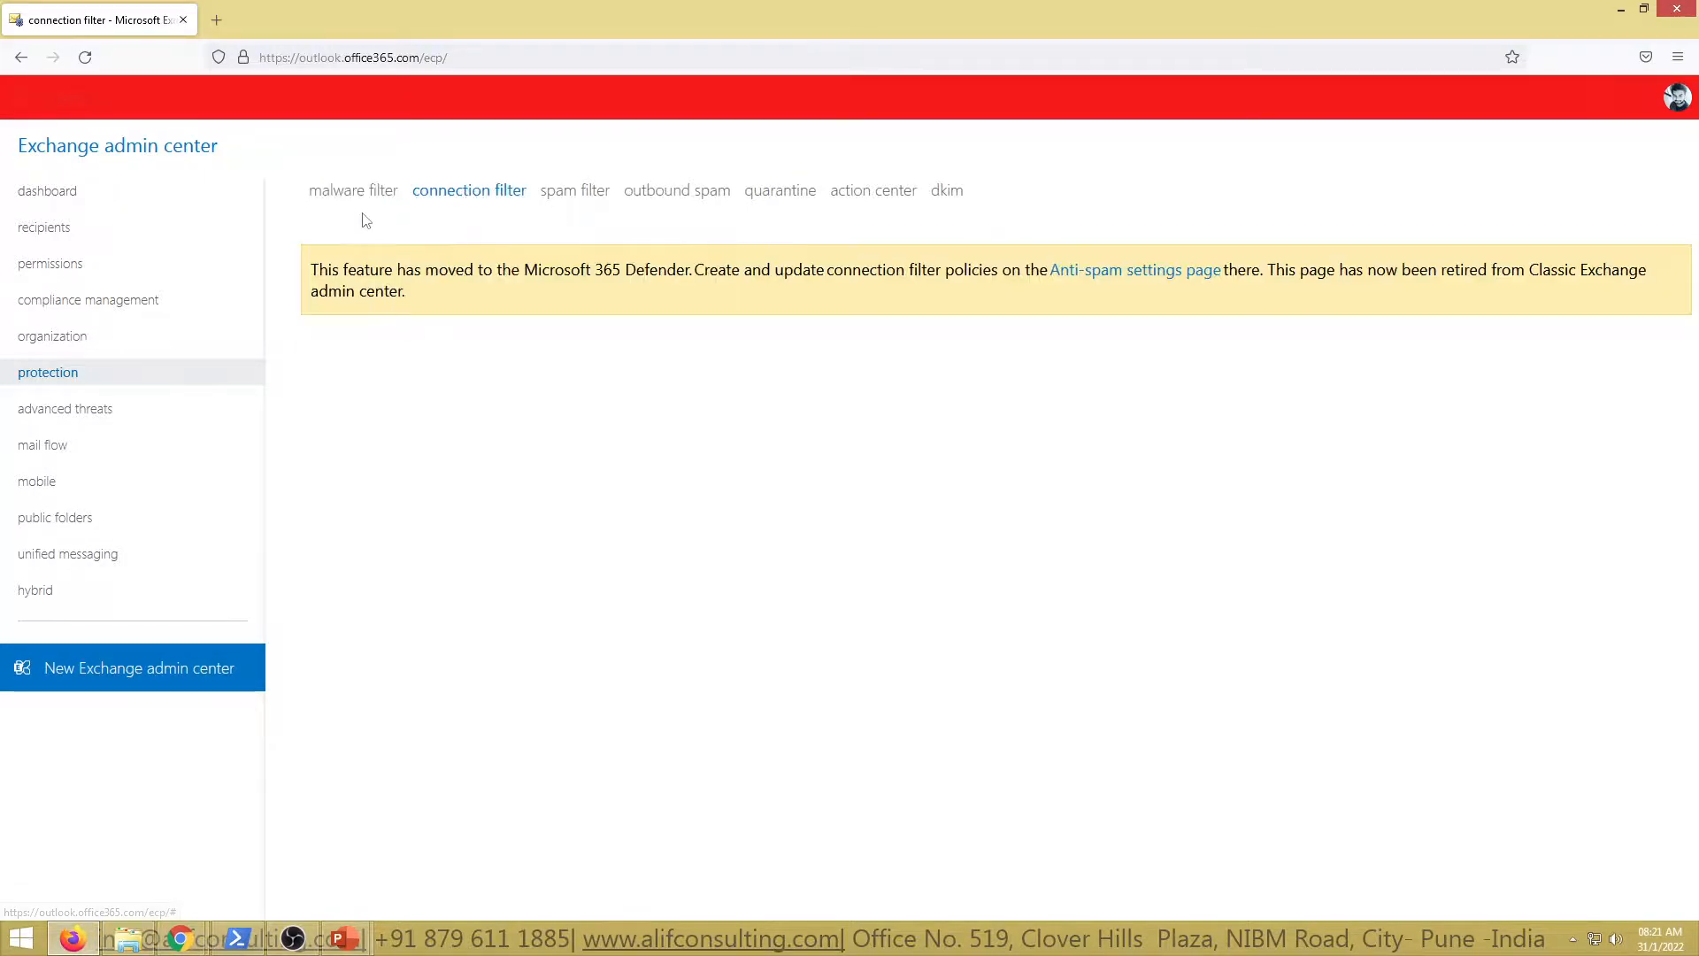
left_click(341, 198)
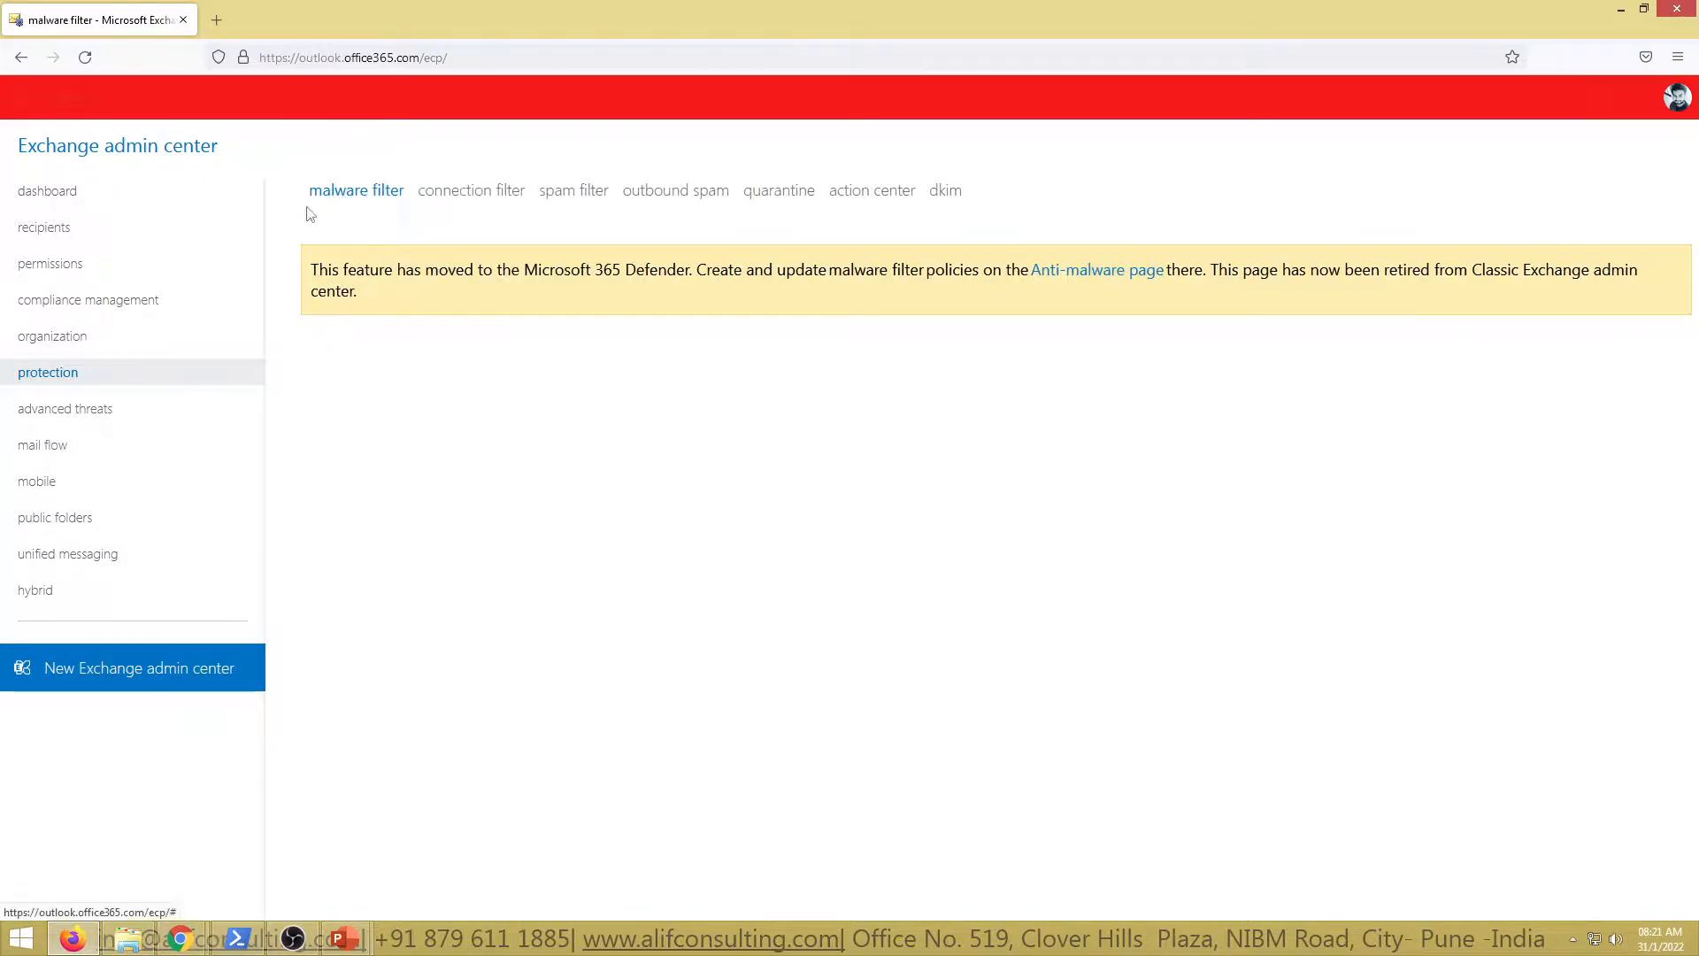
left_click(457, 203)
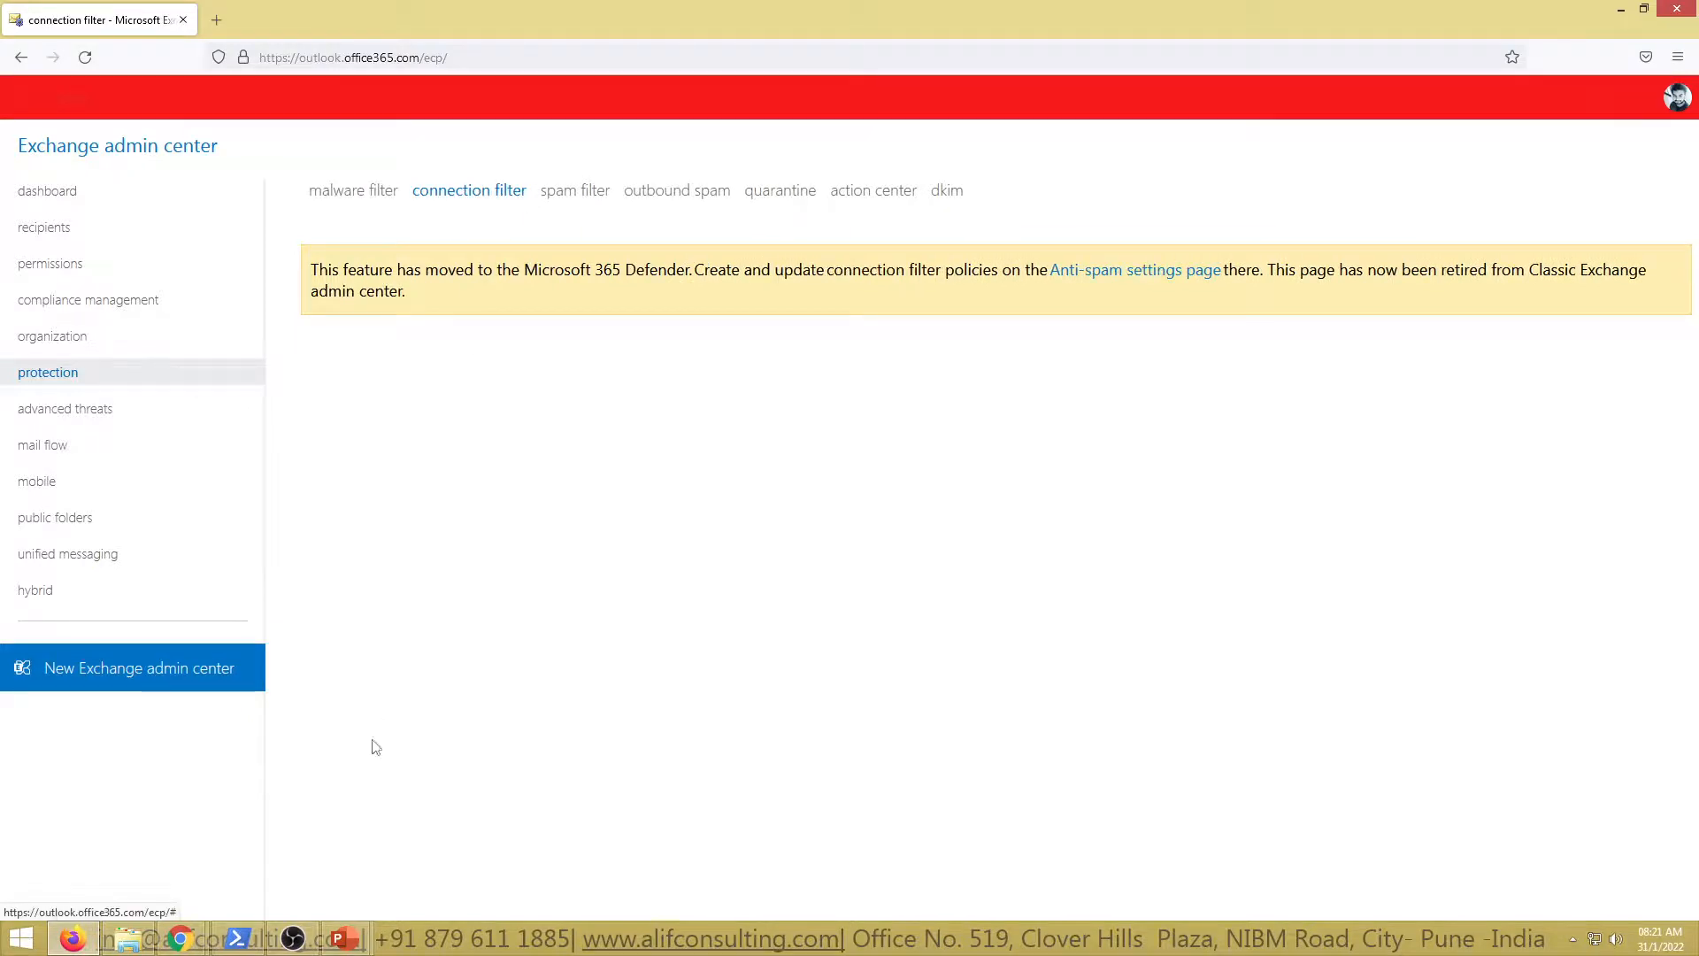
mouse_move(344, 938)
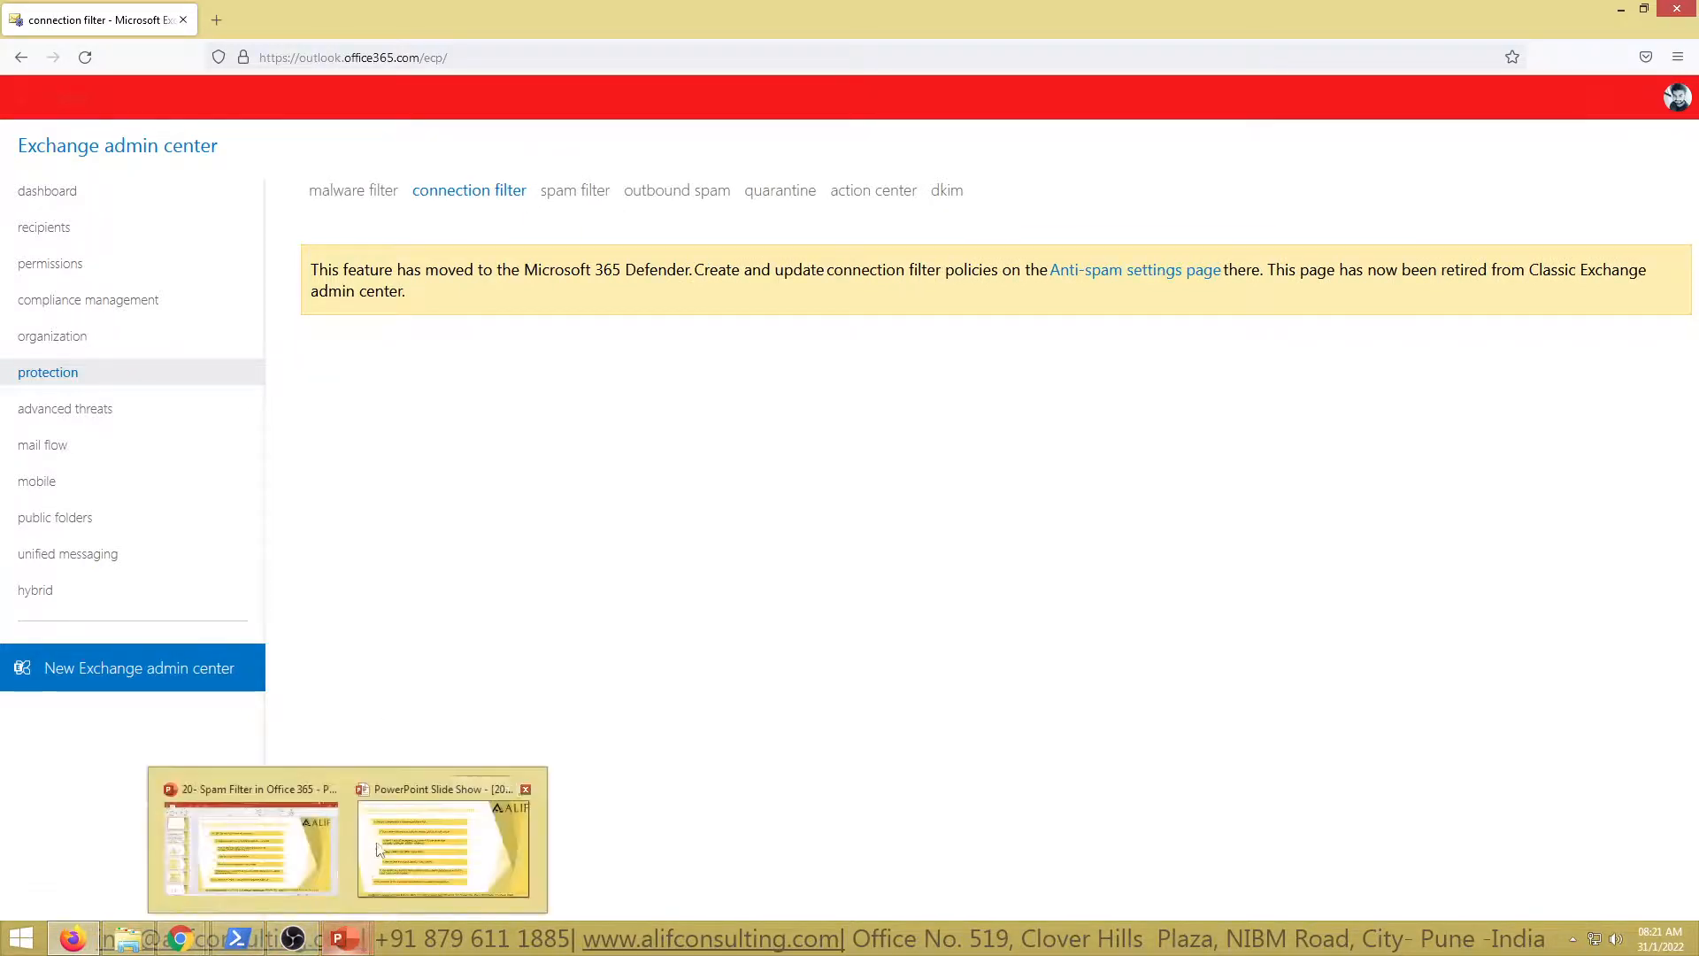
left_click(442, 847)
Show the EOP filtering precedence slide, then bring the Exchange admin center back to front
key("Left")
key("Left")
key("Left")
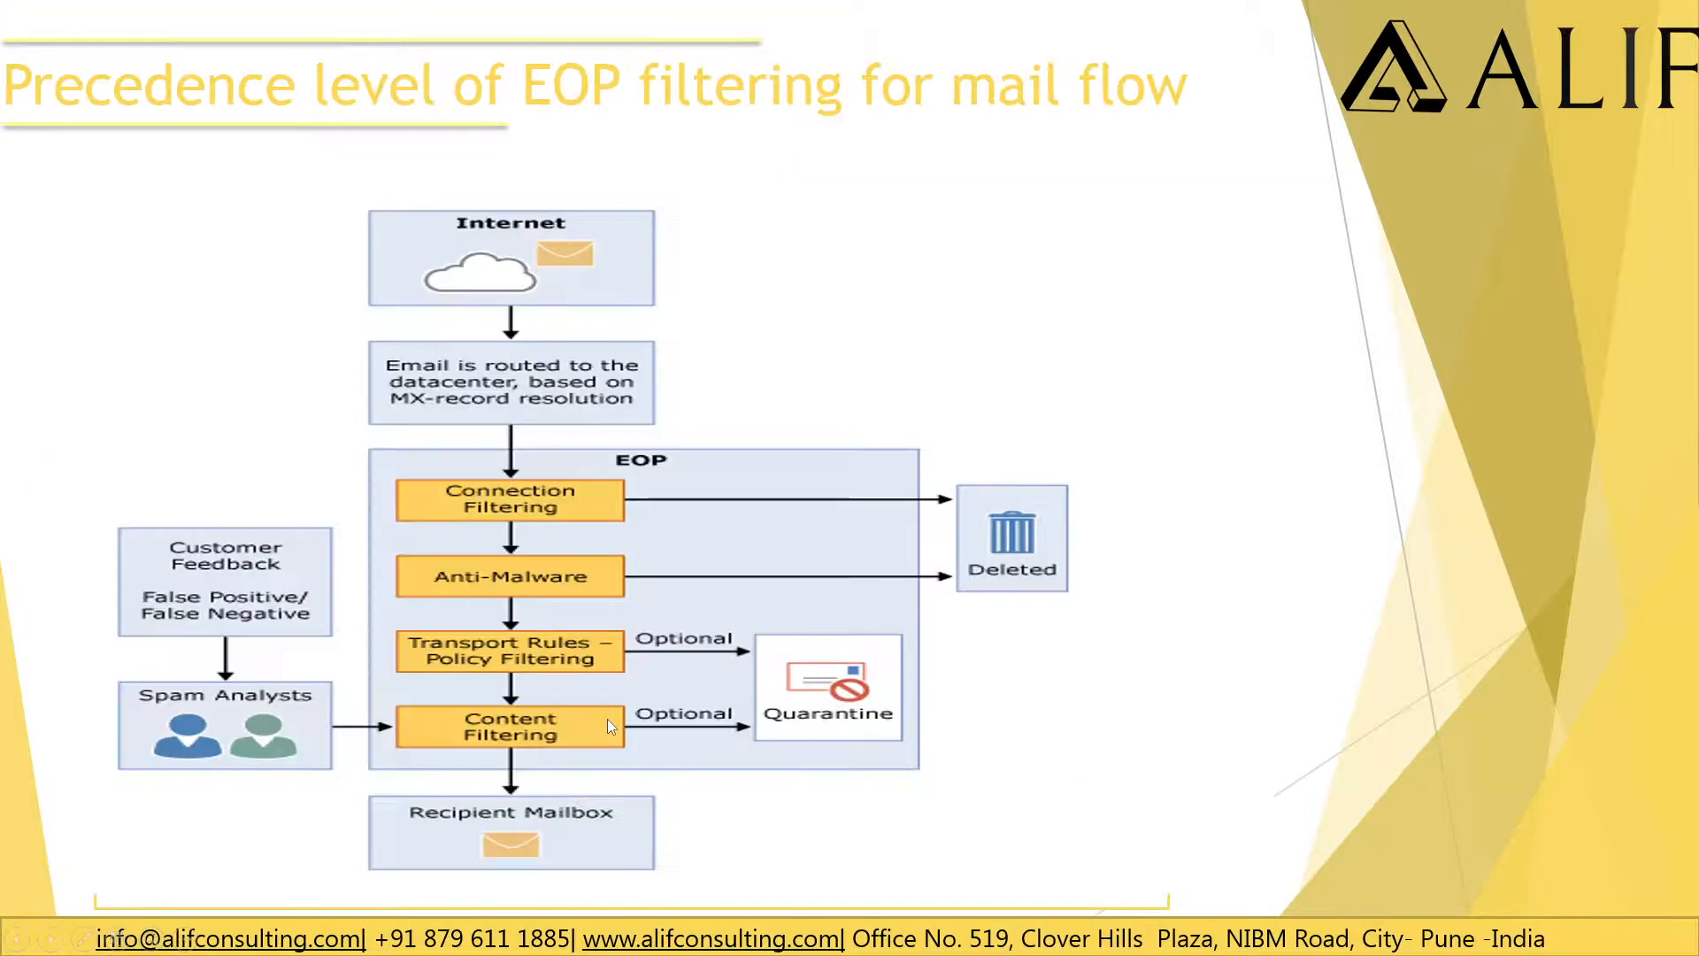
key("Right")
key("alt+Tab")
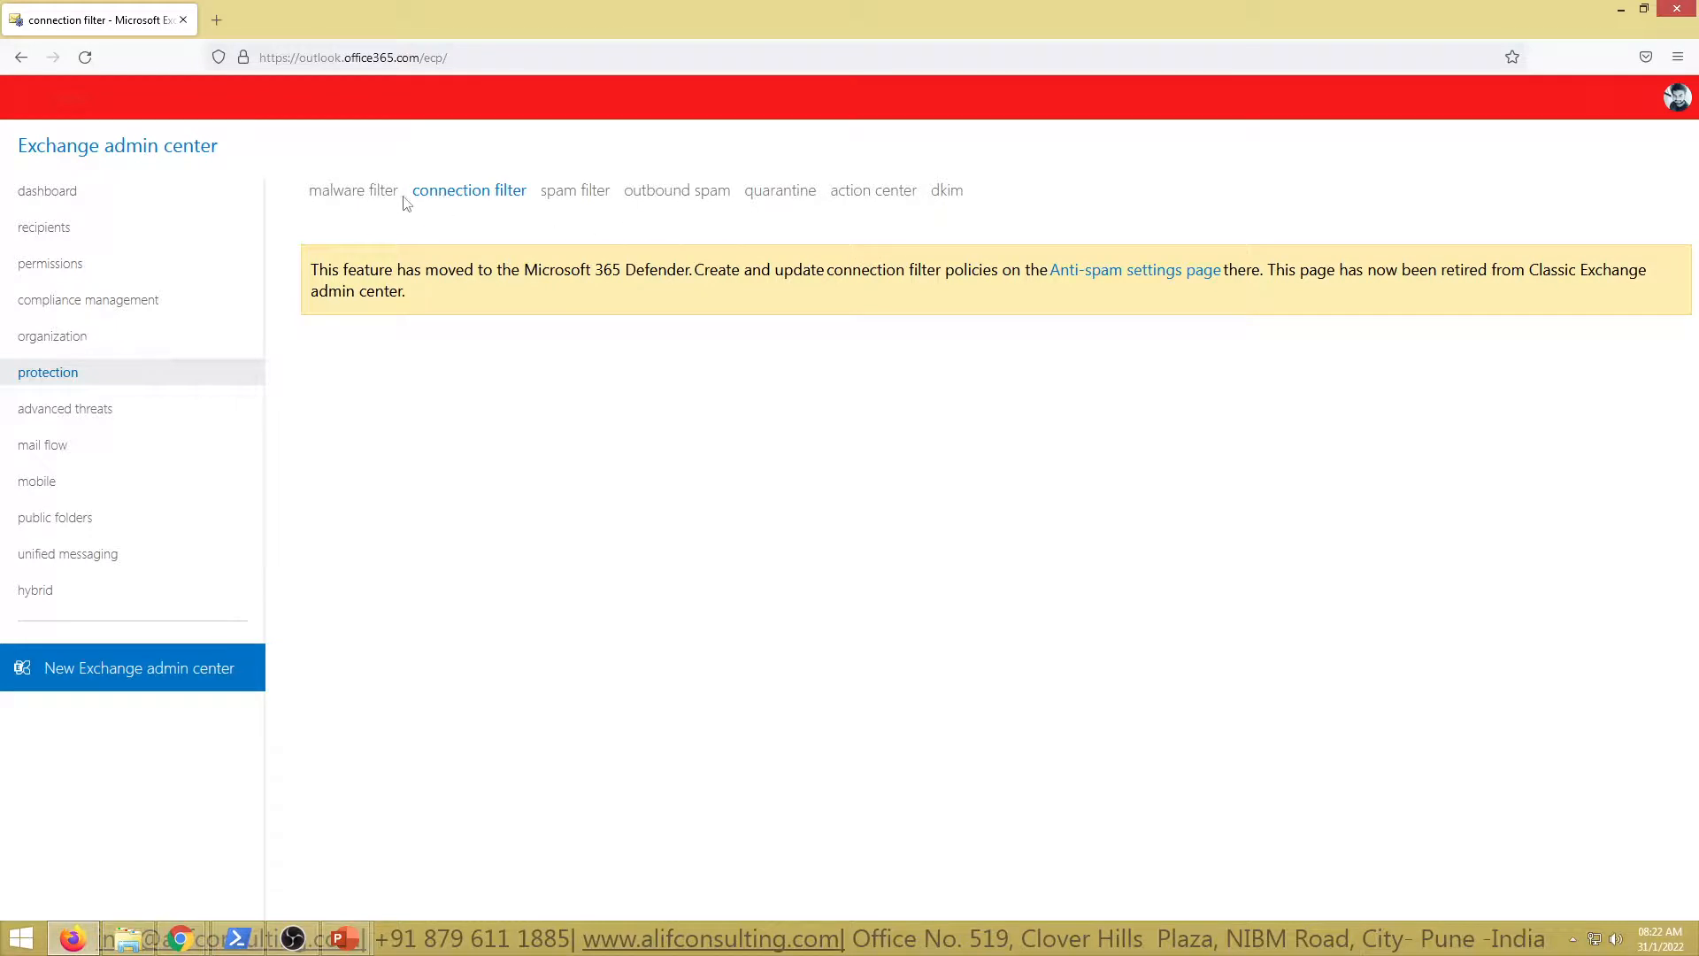
Review the malware filter, connection filter, spam filter and outbound spam pages' retirement notices
left_click(350, 195)
left_click(498, 195)
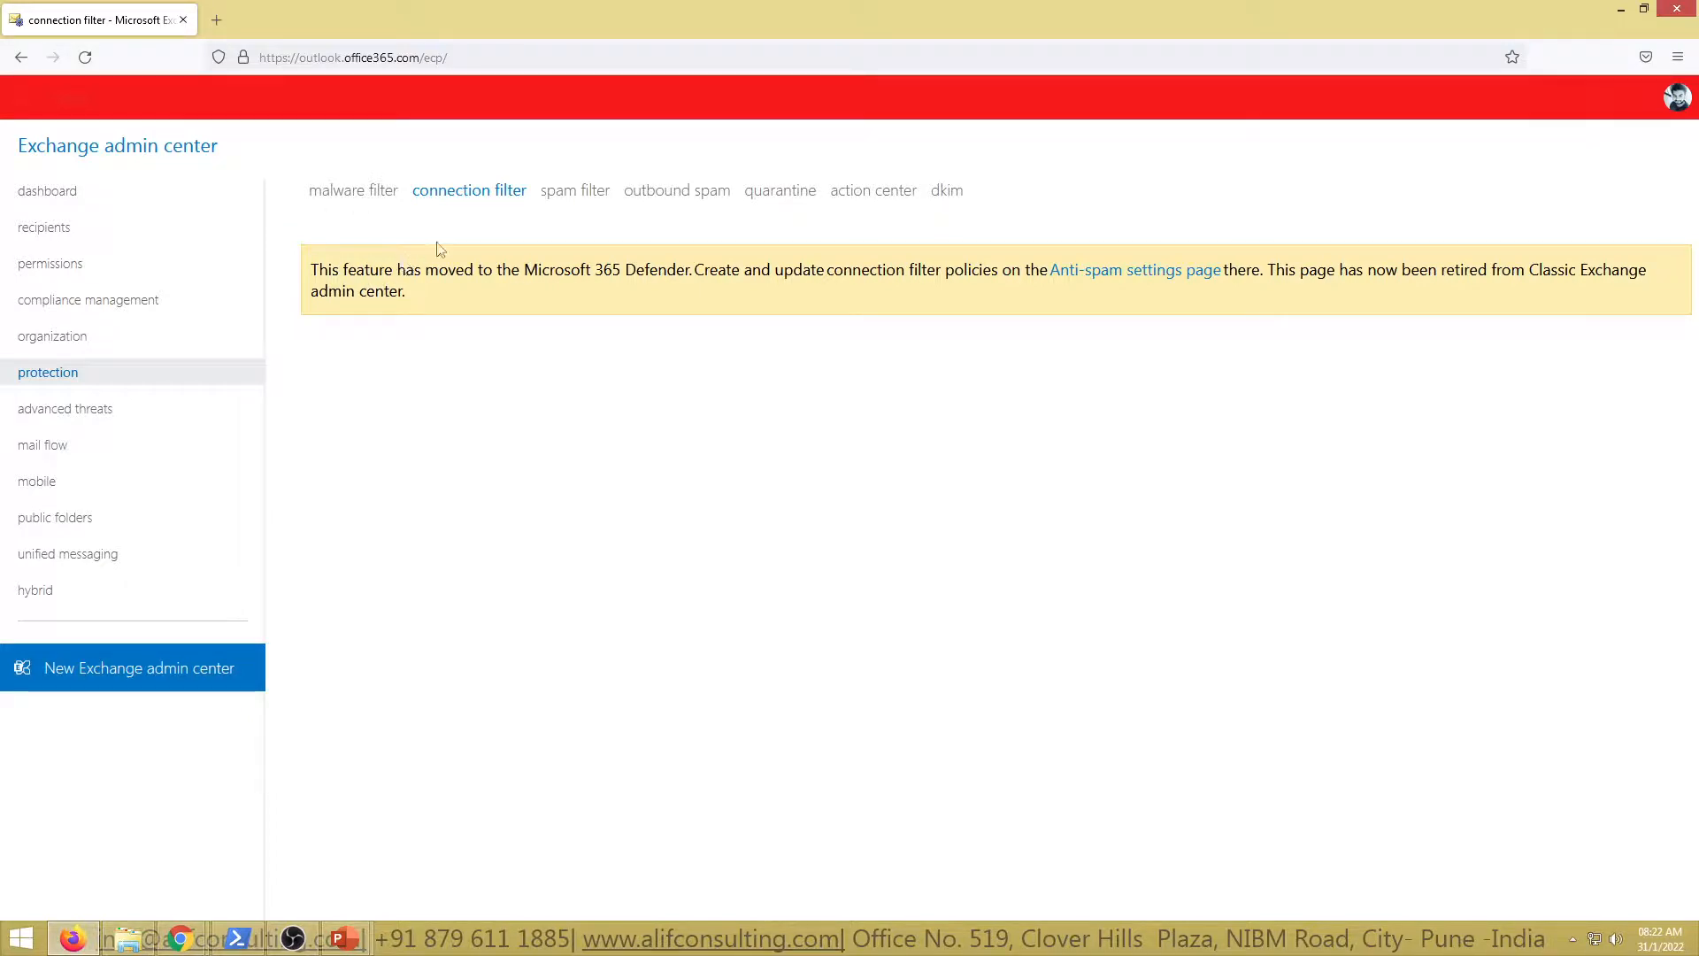
left_click(559, 197)
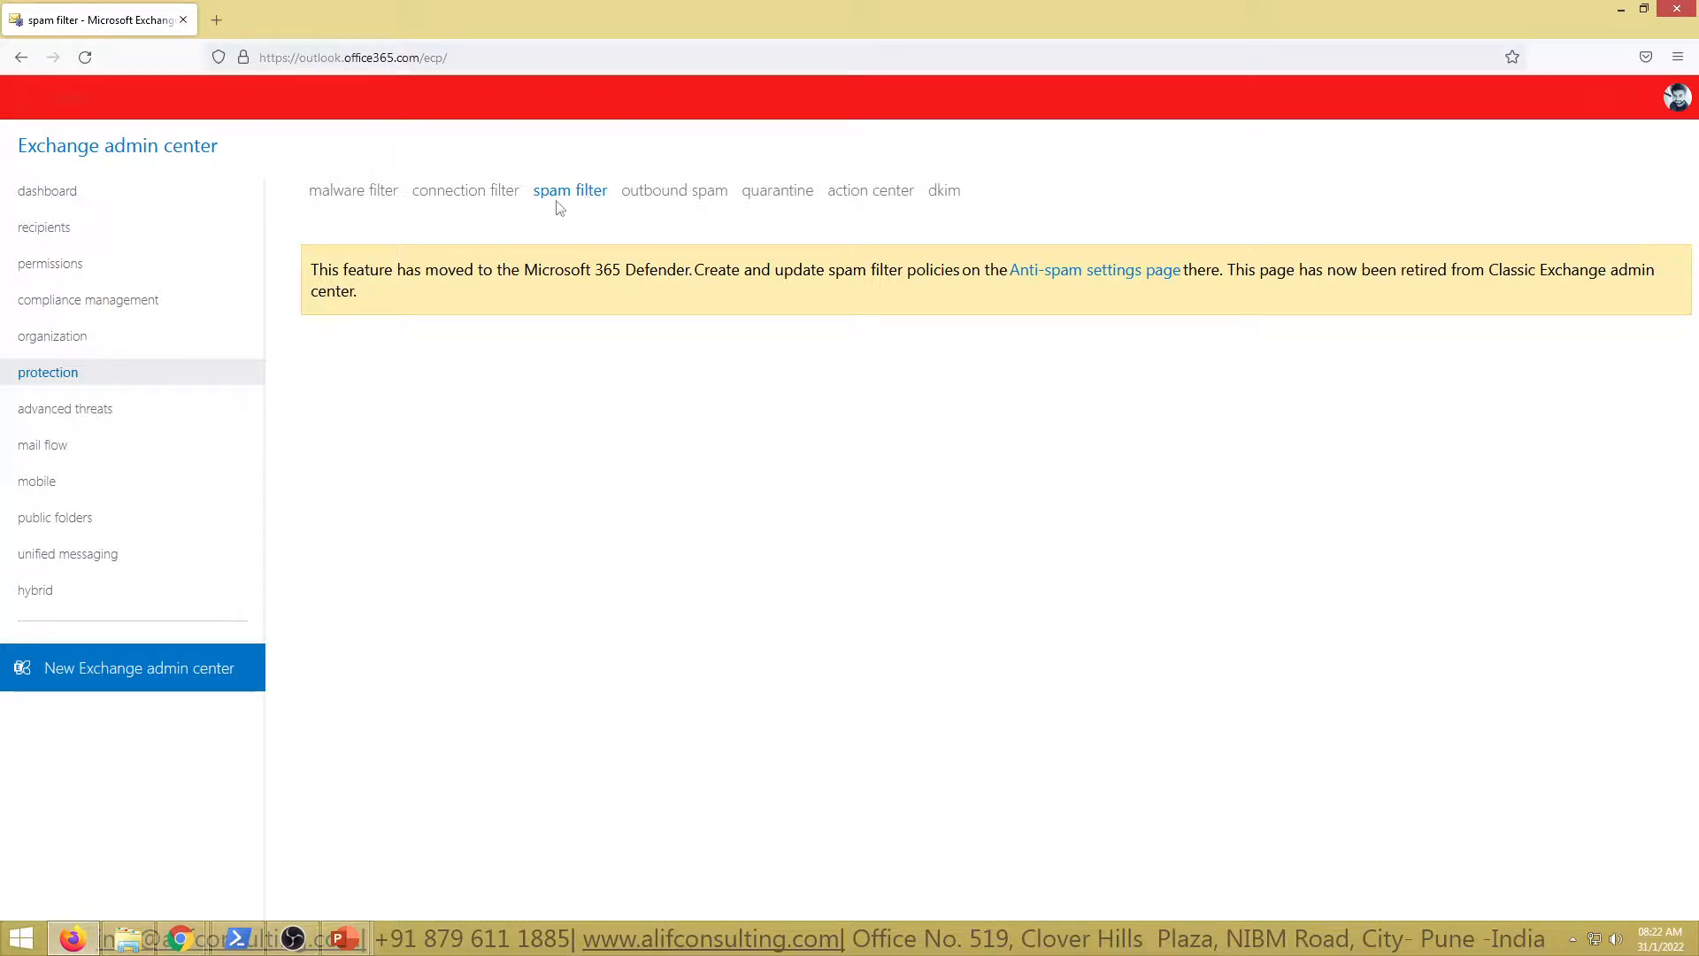
left_click(656, 200)
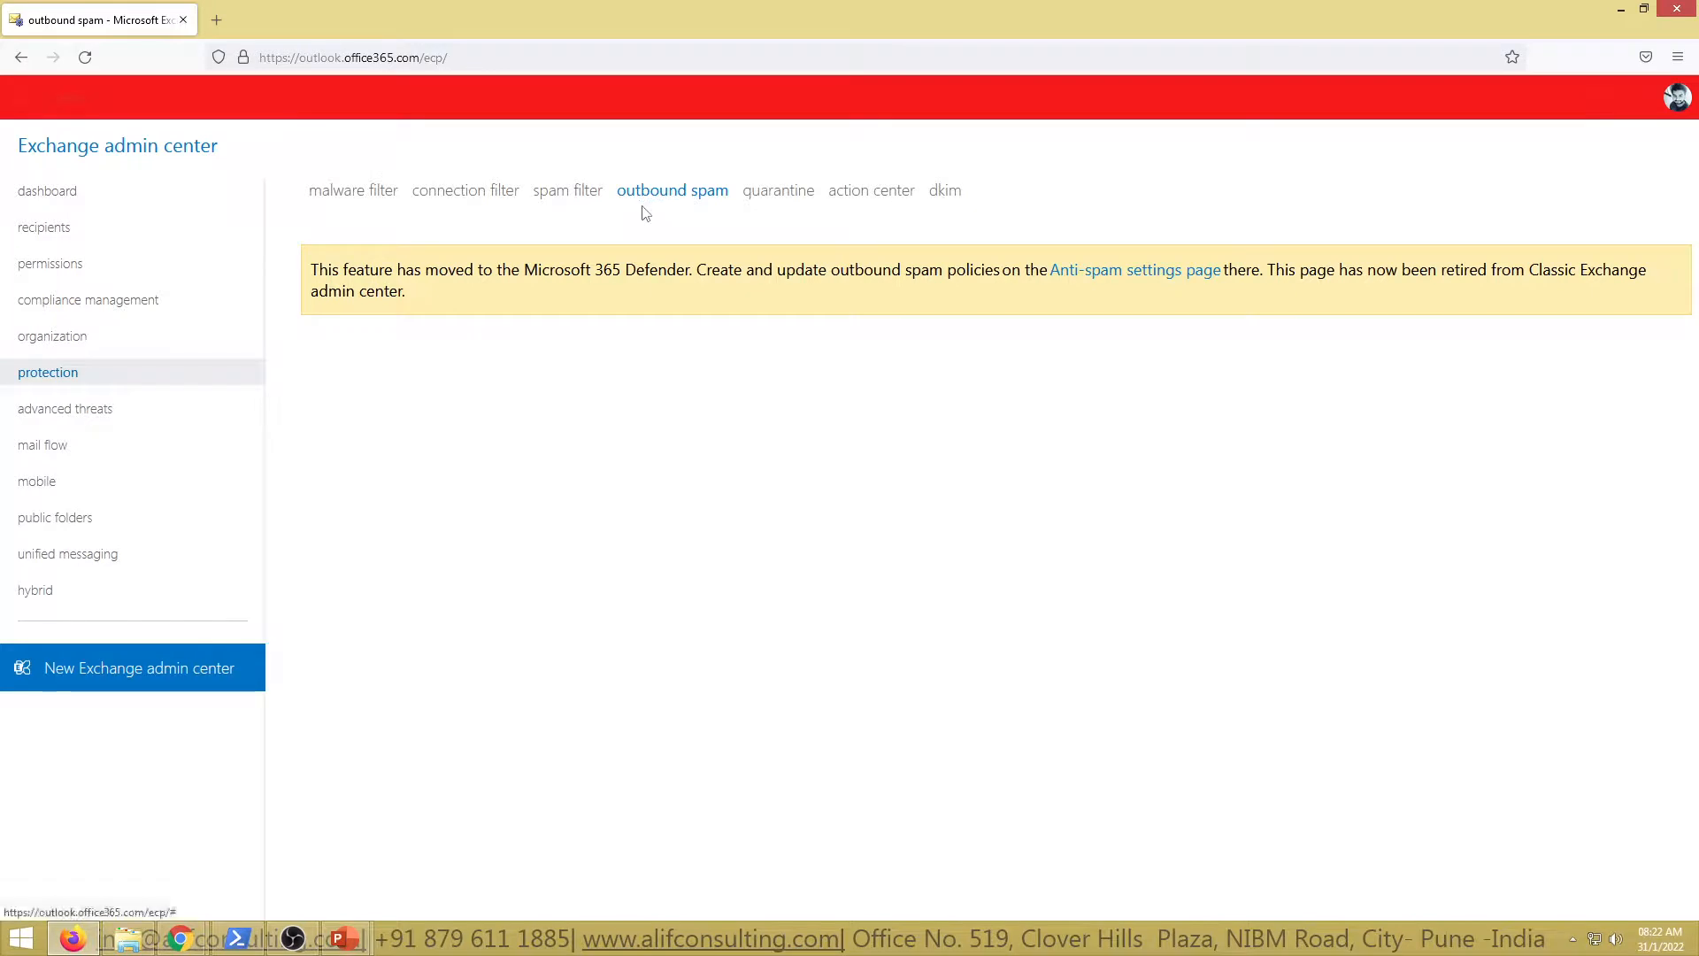
left_click(564, 193)
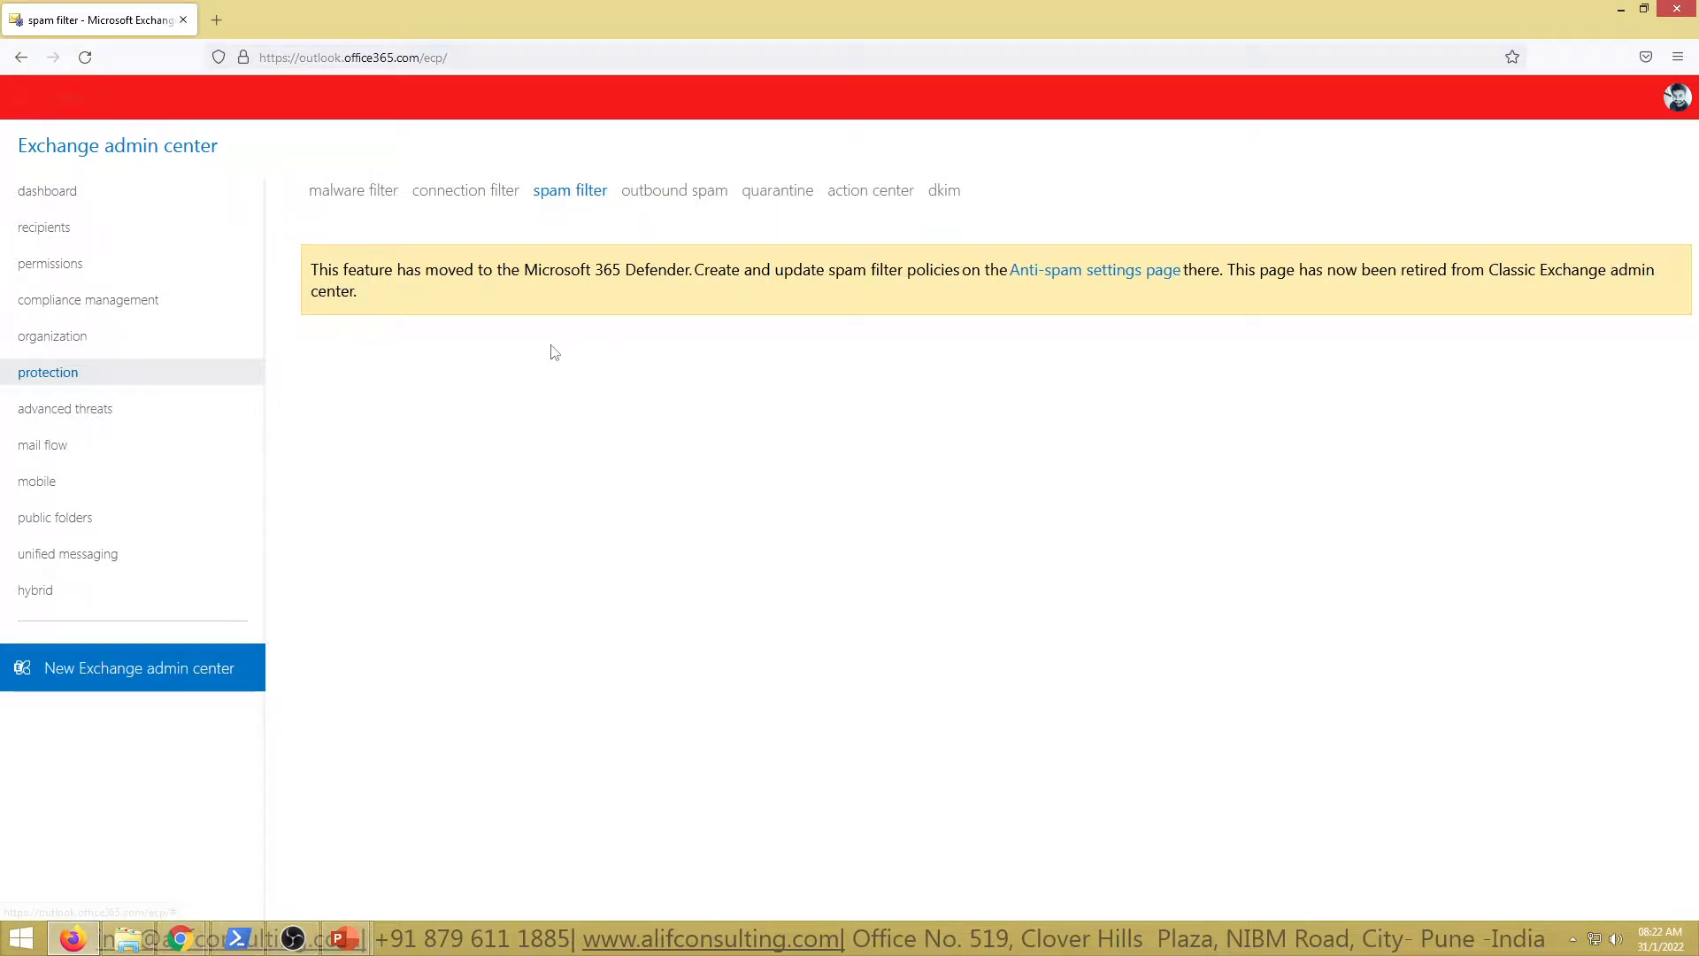
mouse_move(177, 940)
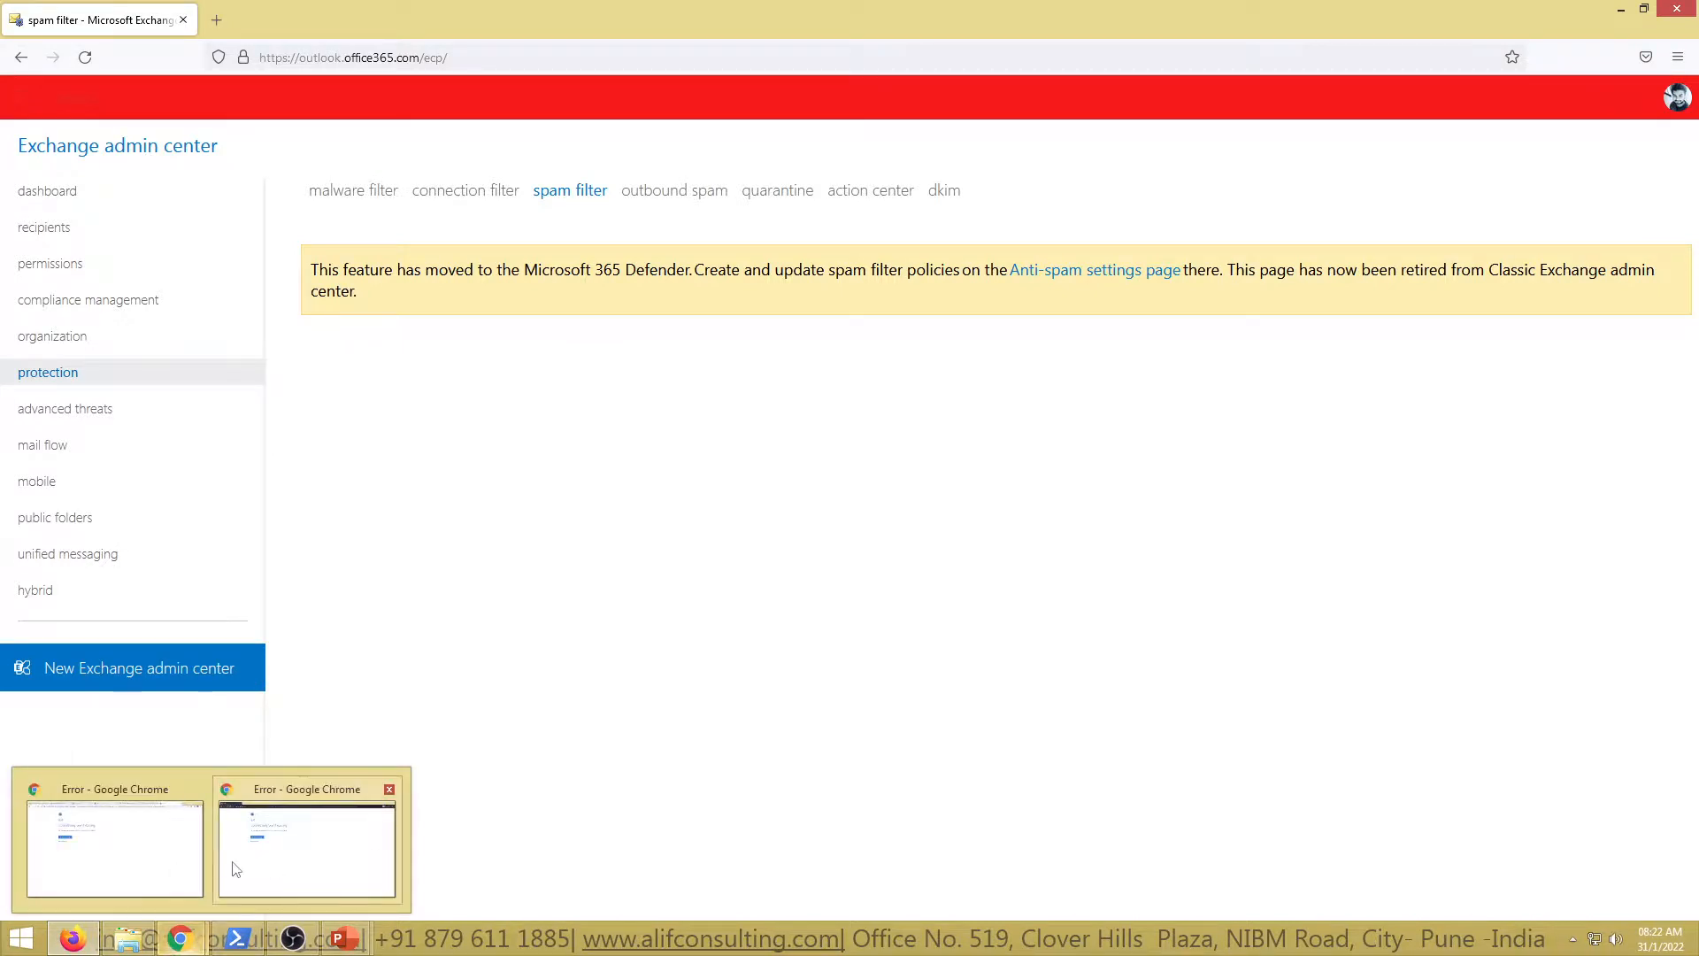
left_click(121, 863)
Go to Defender's Threat policies page and on to the Anti-spam policies list
left_click(872, 10)
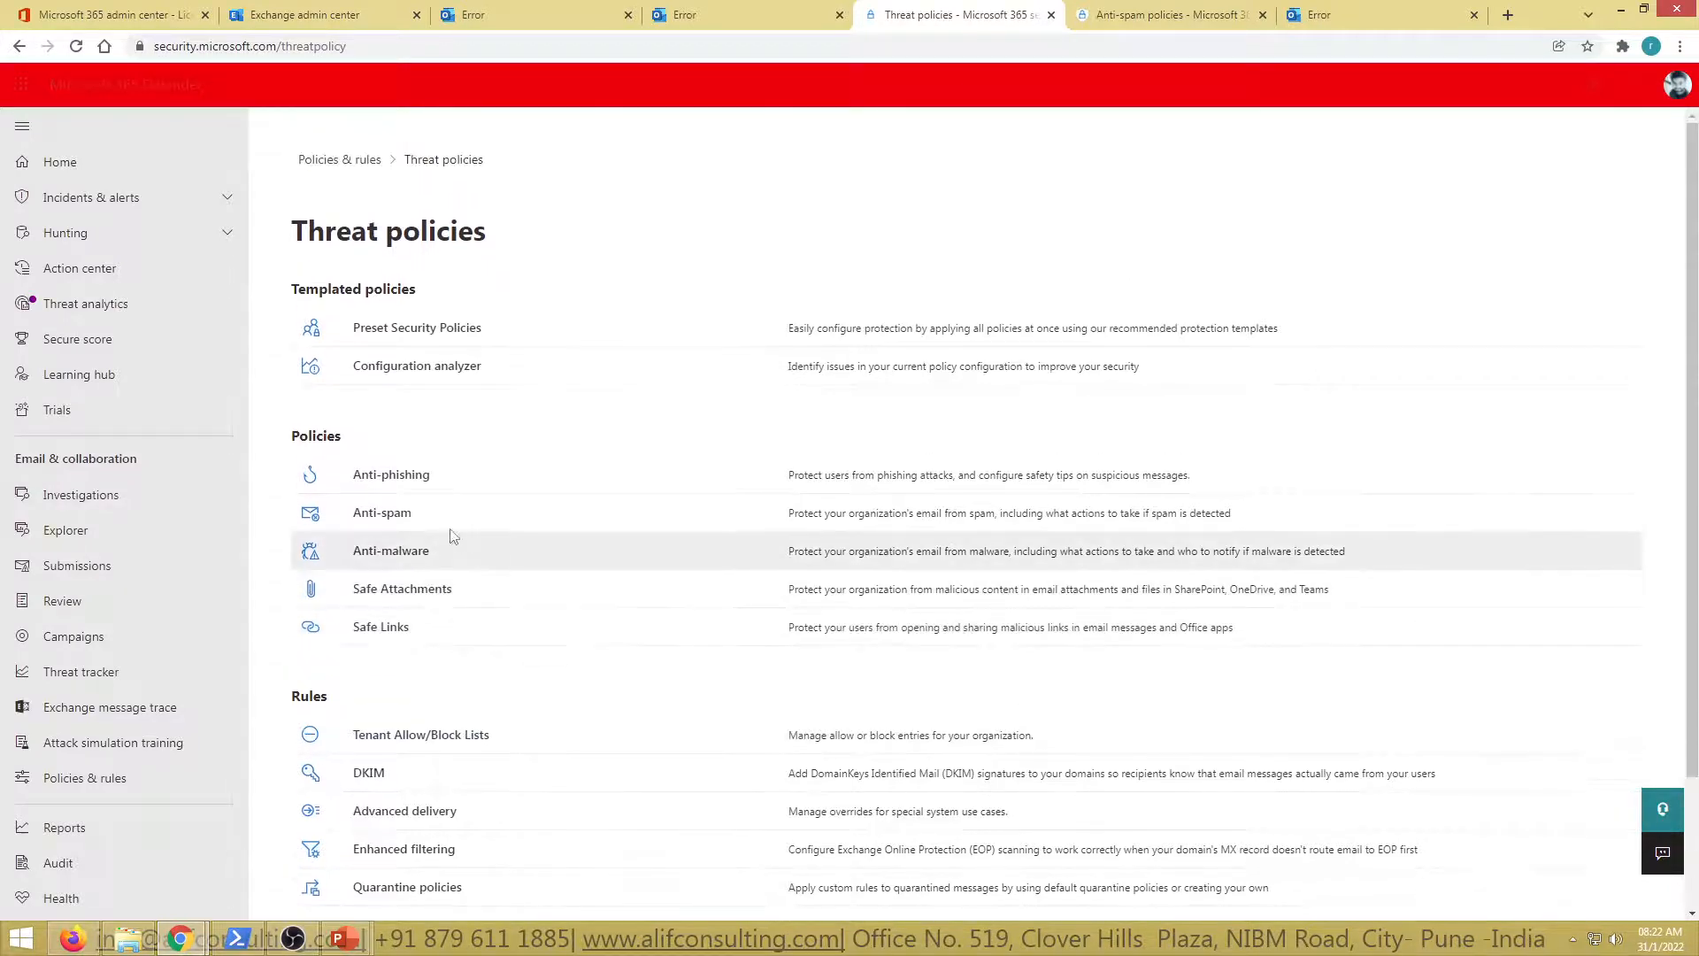
left_click(1102, 15)
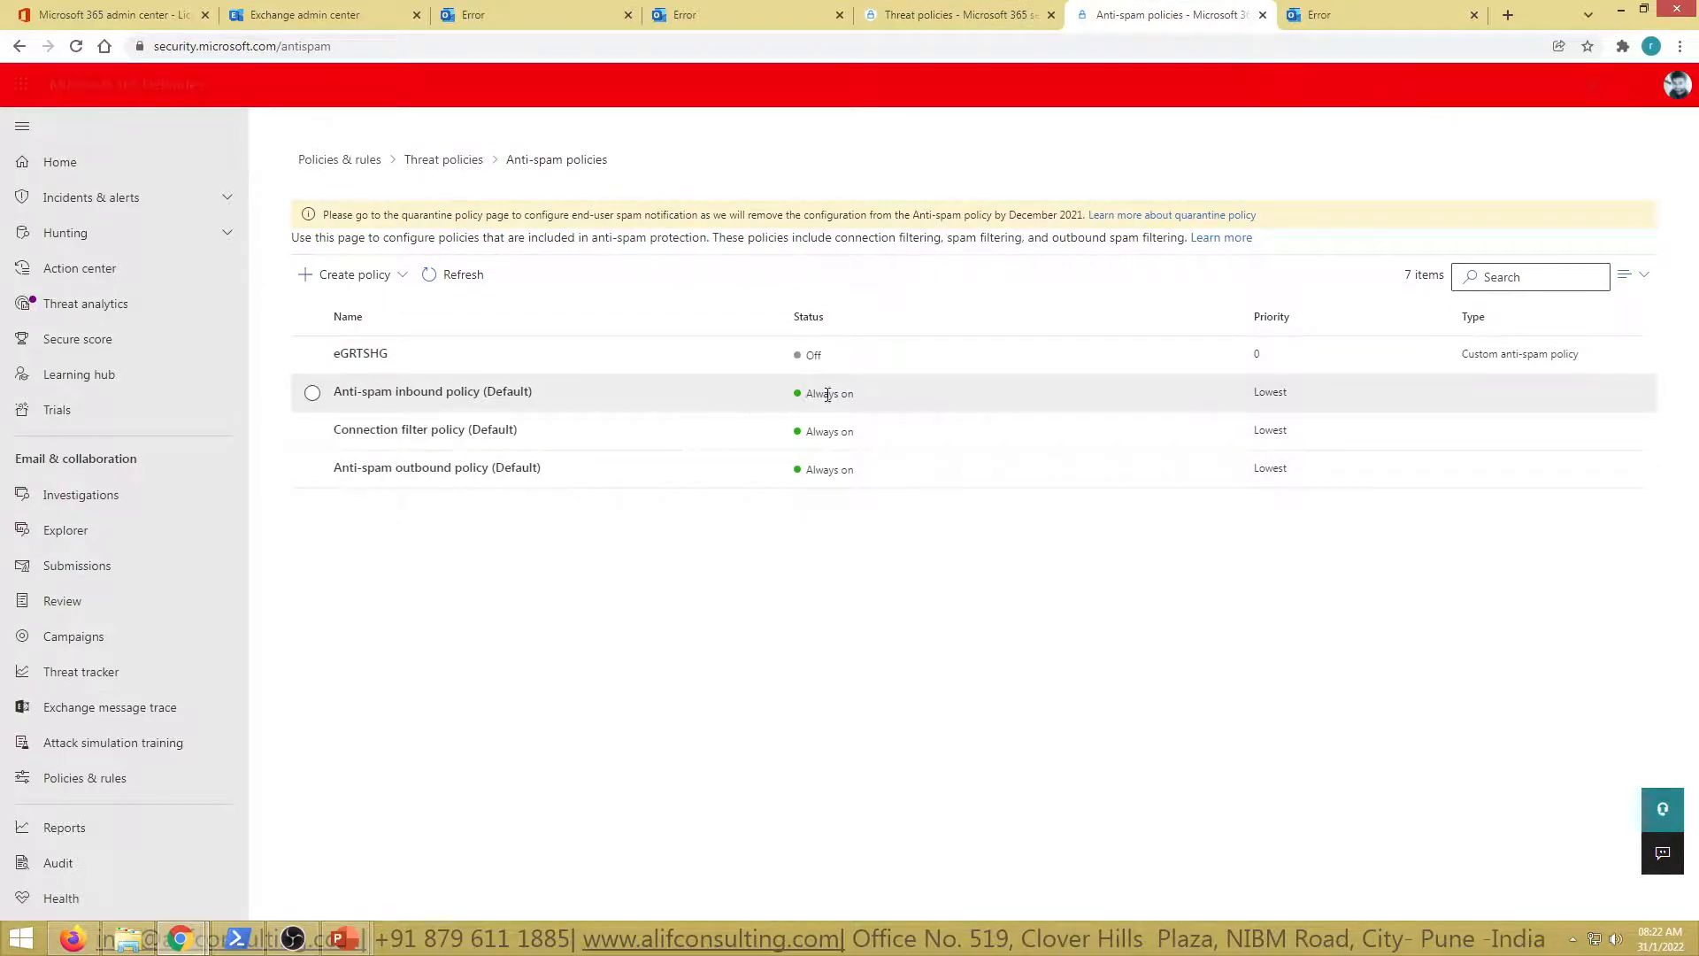
left_click(404, 433)
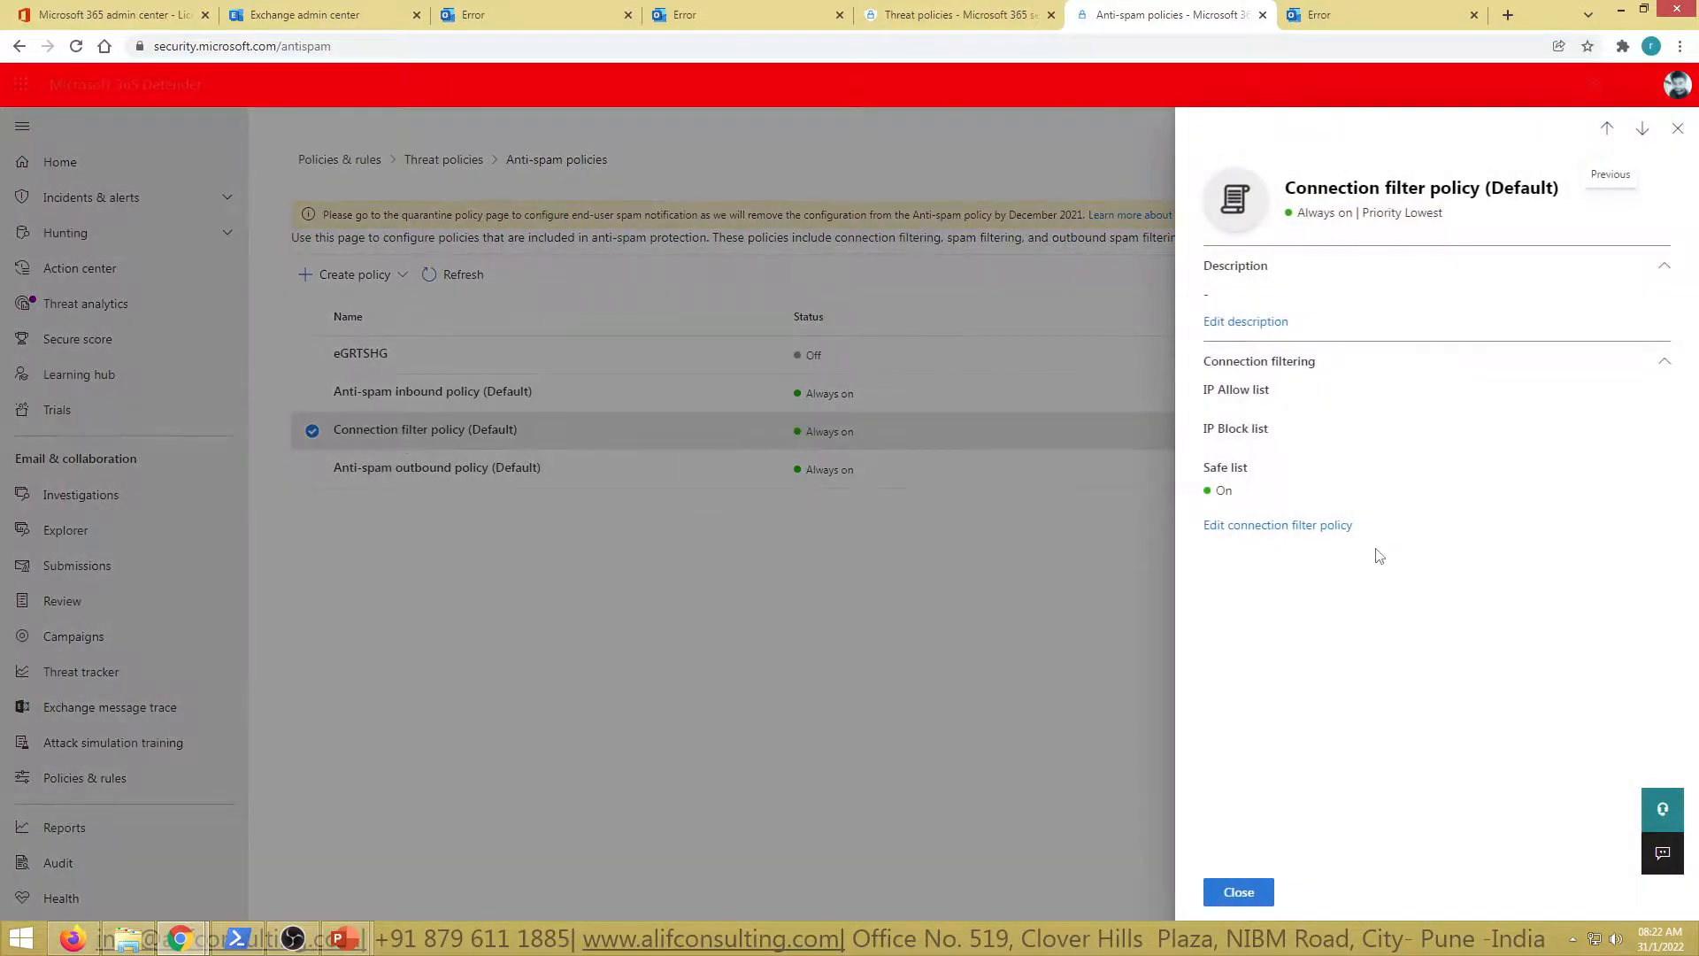
left_click(1280, 531)
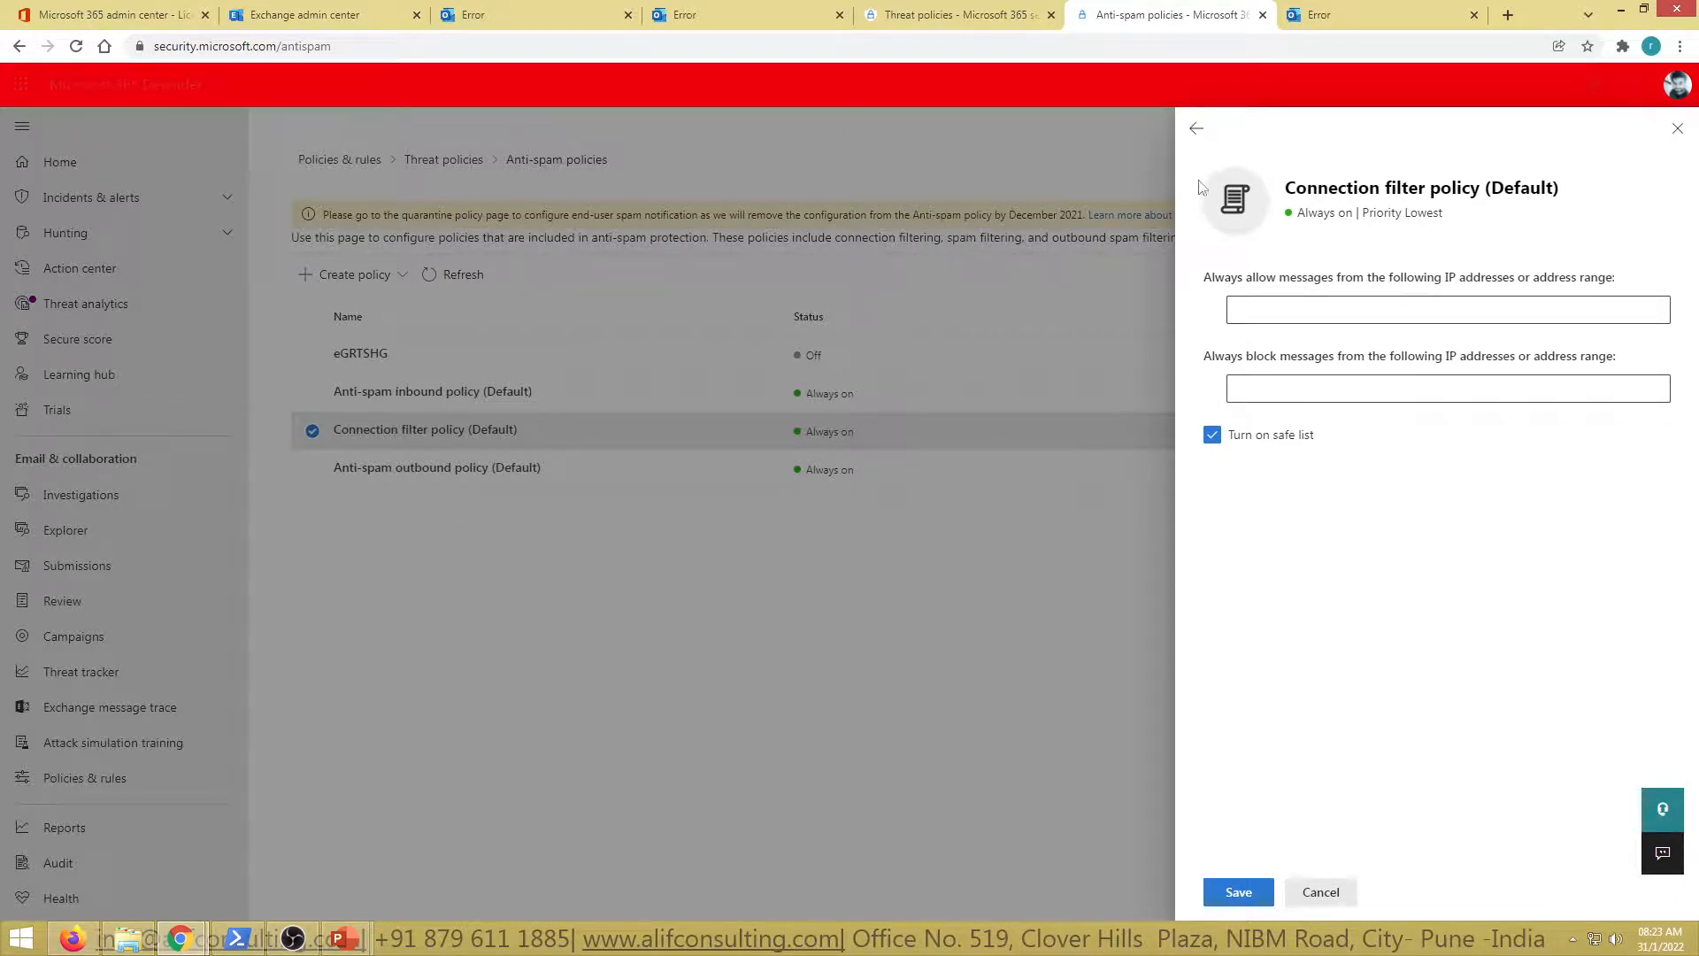
left_click(1196, 129)
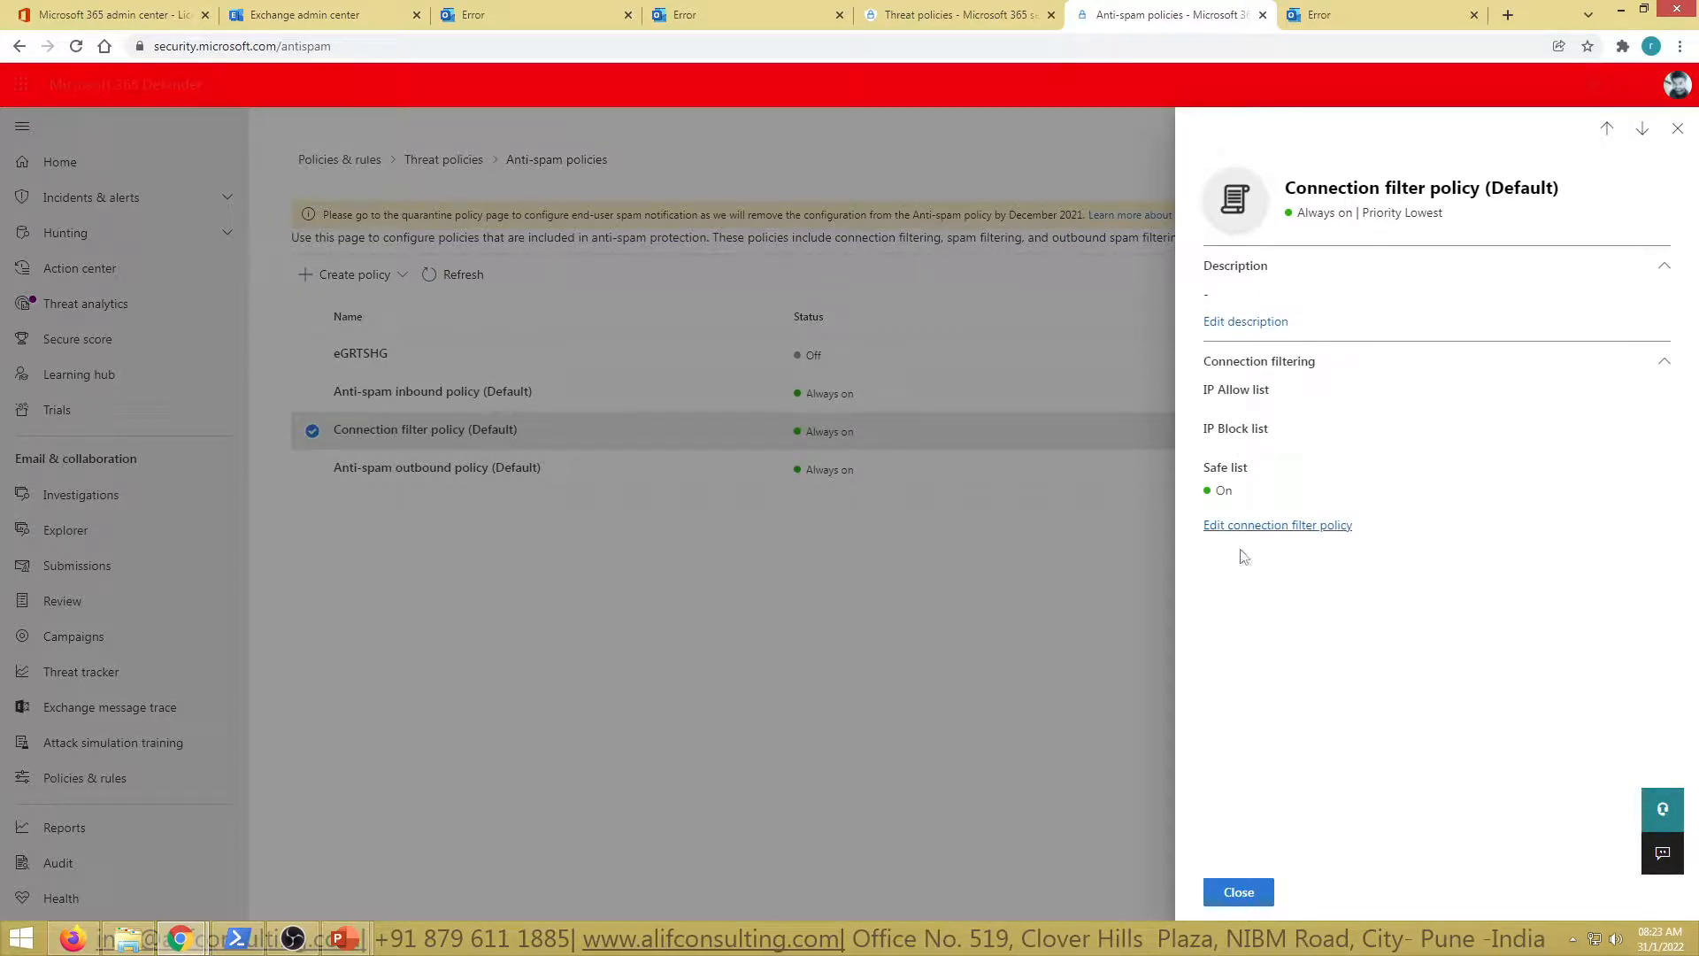
left_click(1677, 128)
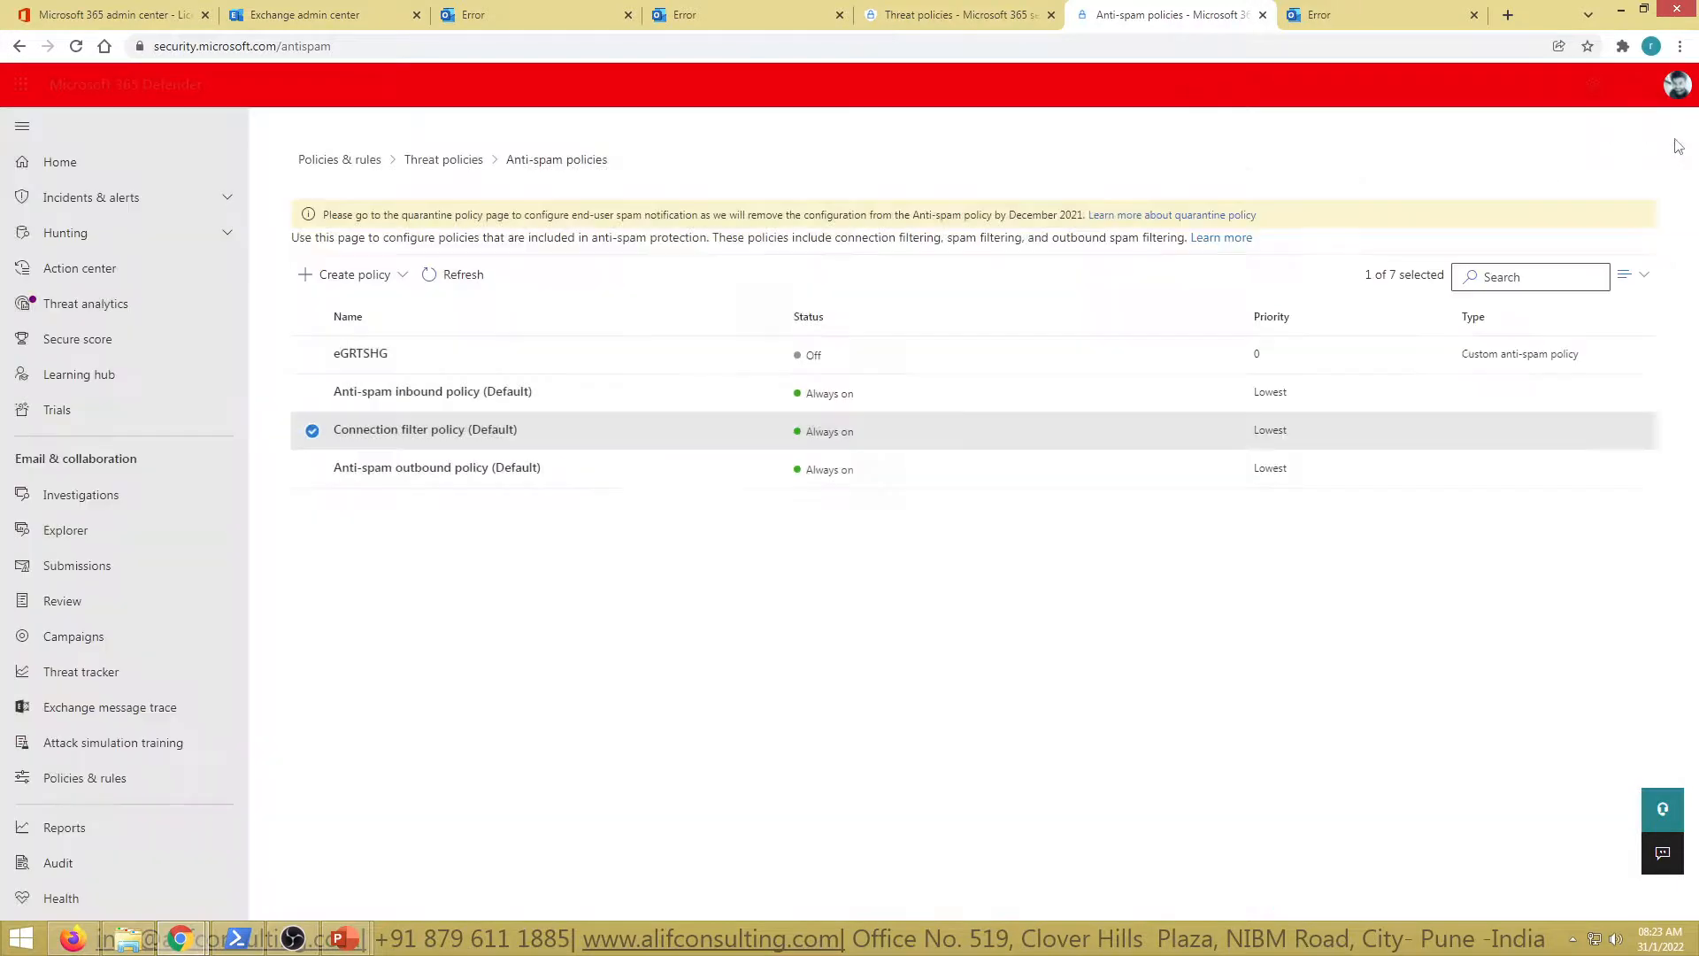
Open the Anti-spam inbound policy (Default) details and scroll through its settings
left_click(409, 395)
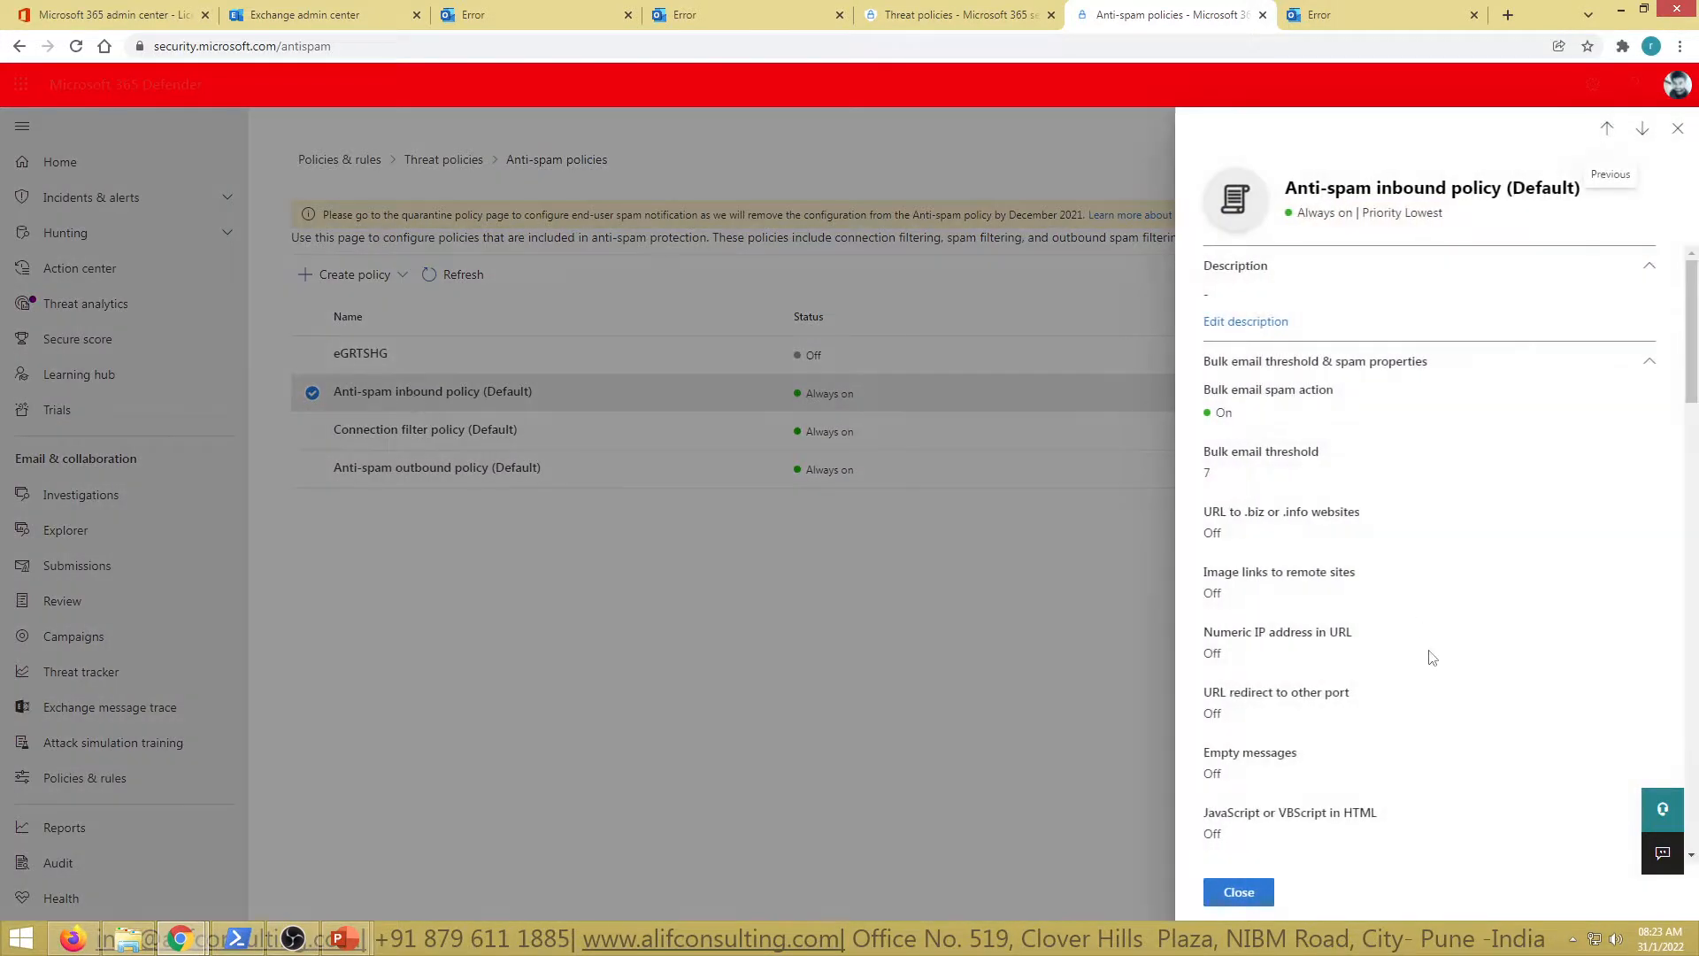
scroll(1383, 702, "down", 5)
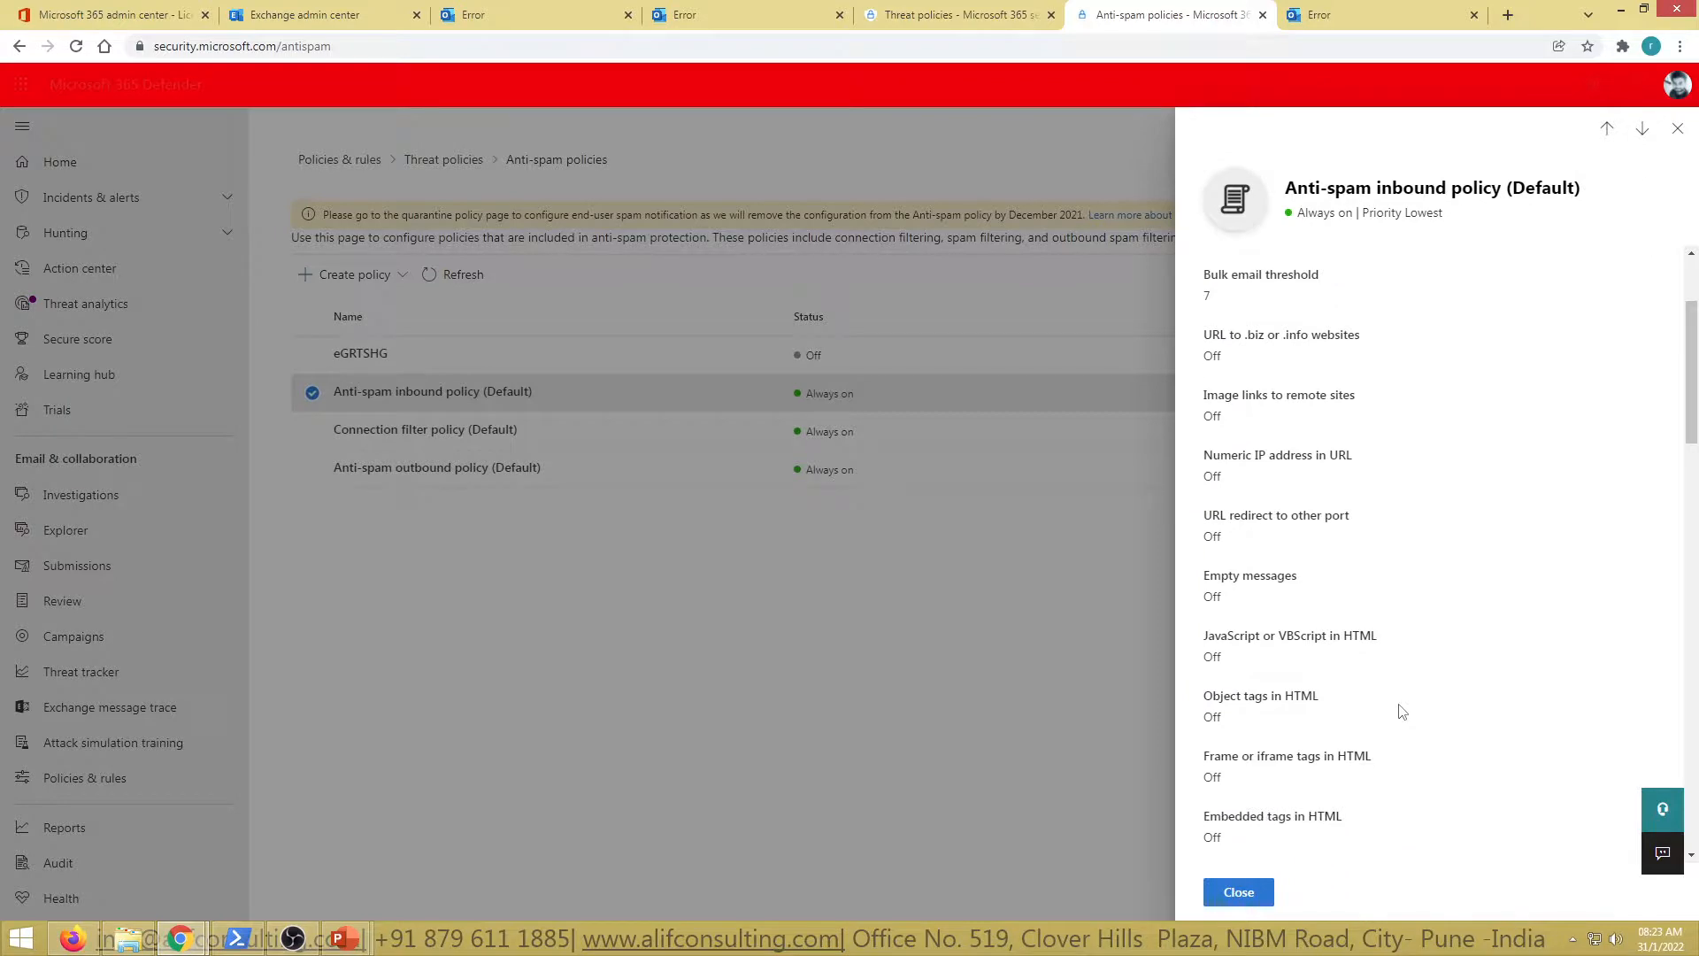
scroll(1401, 712, "down", 4)
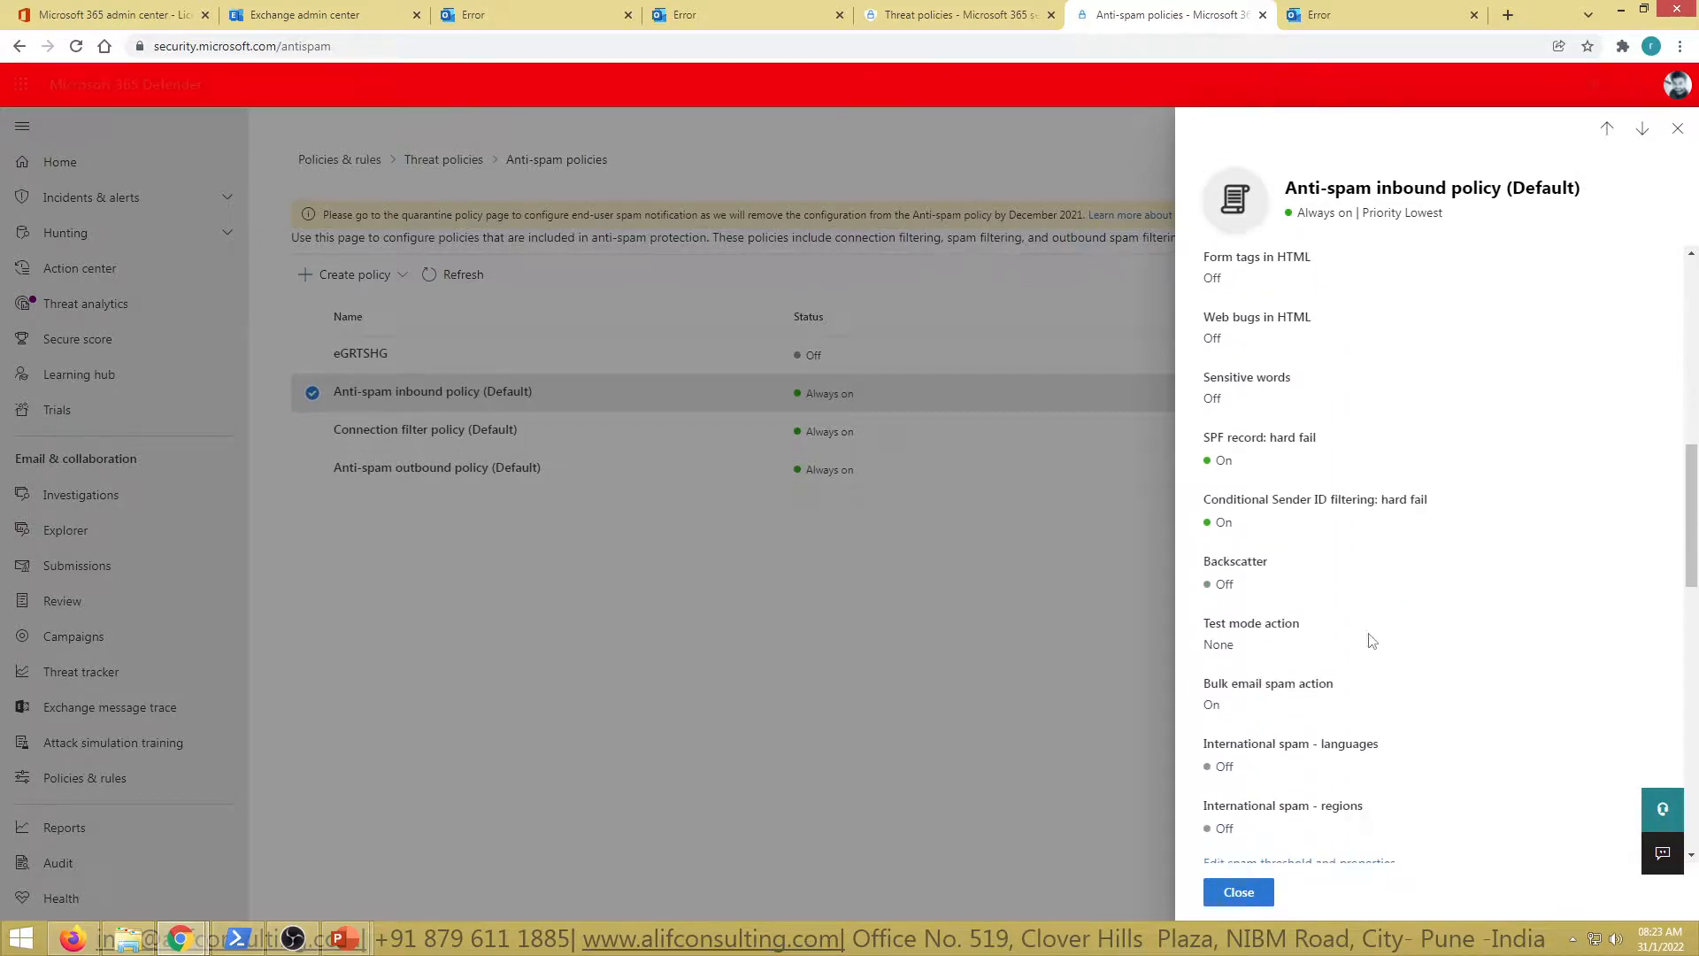
scroll(1370, 737, "down", 1)
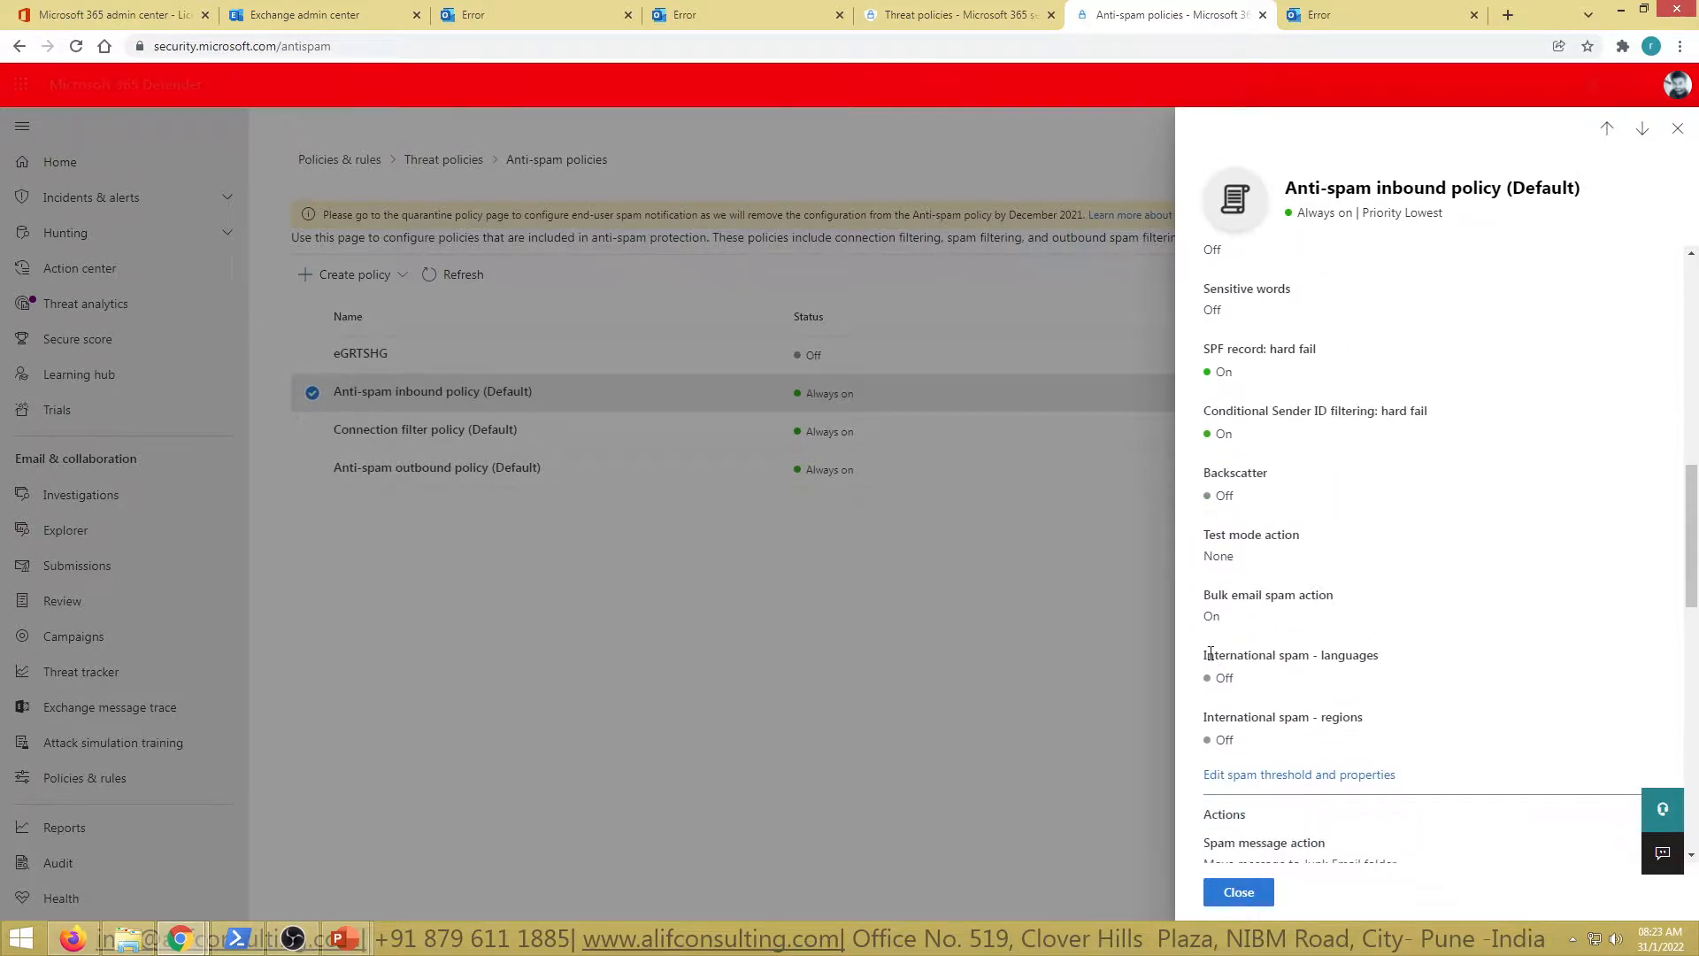
left_click_drag(1207, 655, 1381, 659)
left_click(1396, 667)
Review the inbound policy's spam threshold section, highlighting the Bulk email threshold setting
scroll(1413, 735, "up", 1)
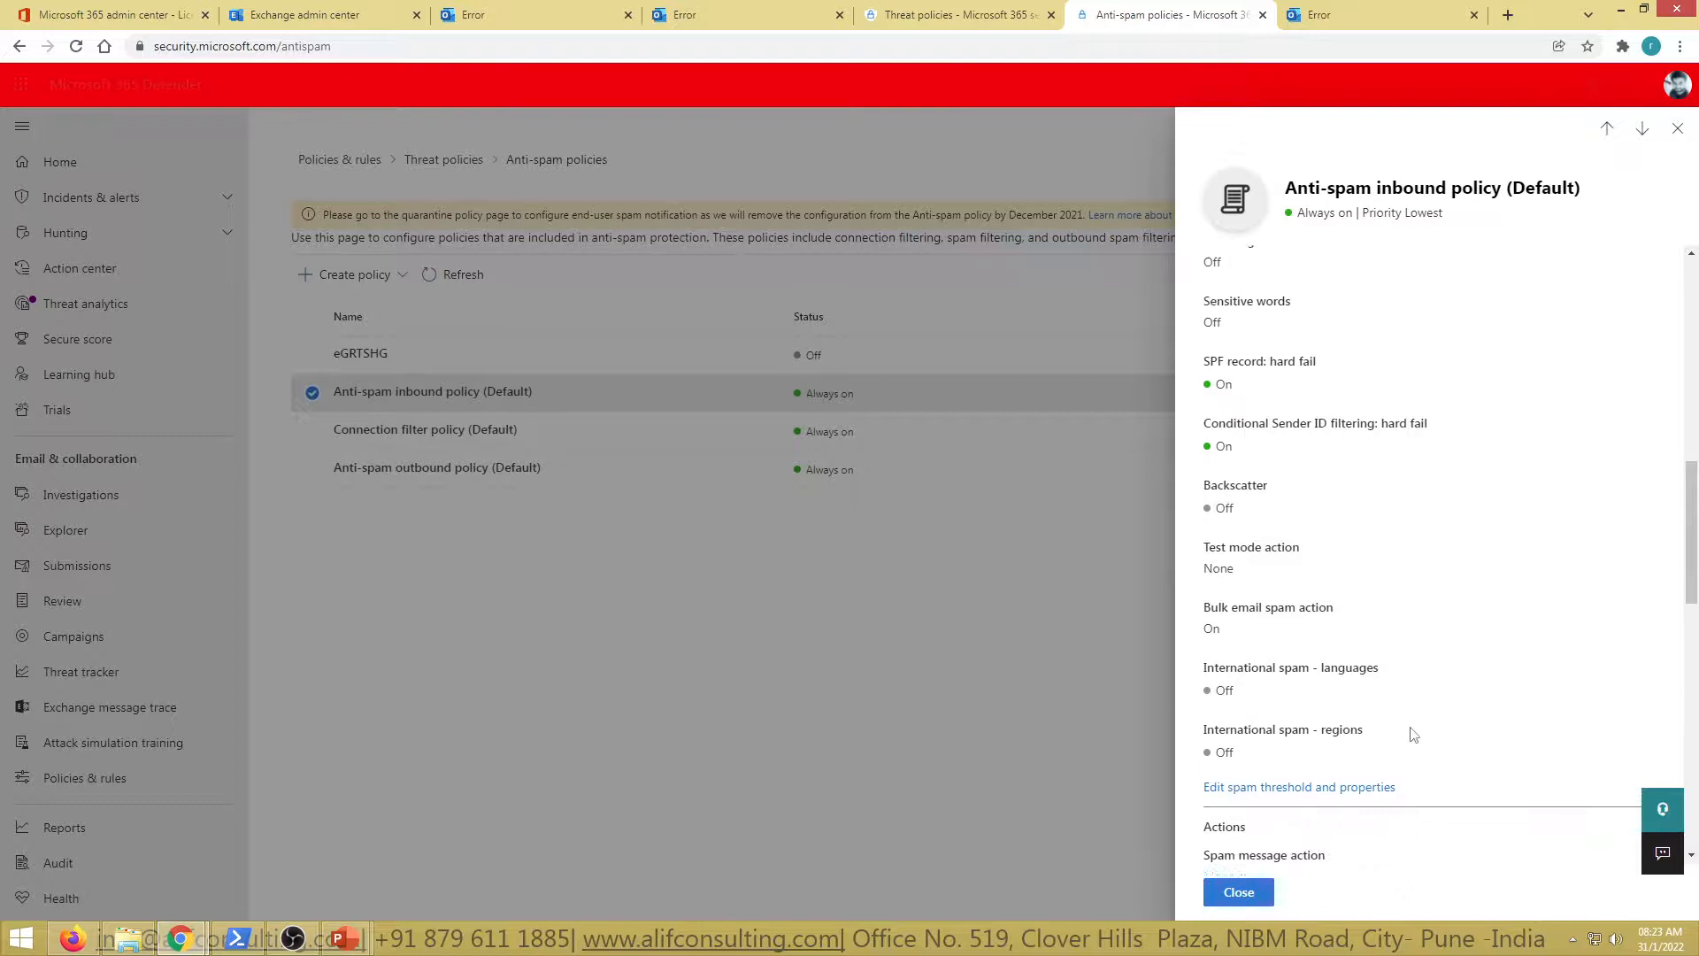
scroll(1413, 734, "up", 10)
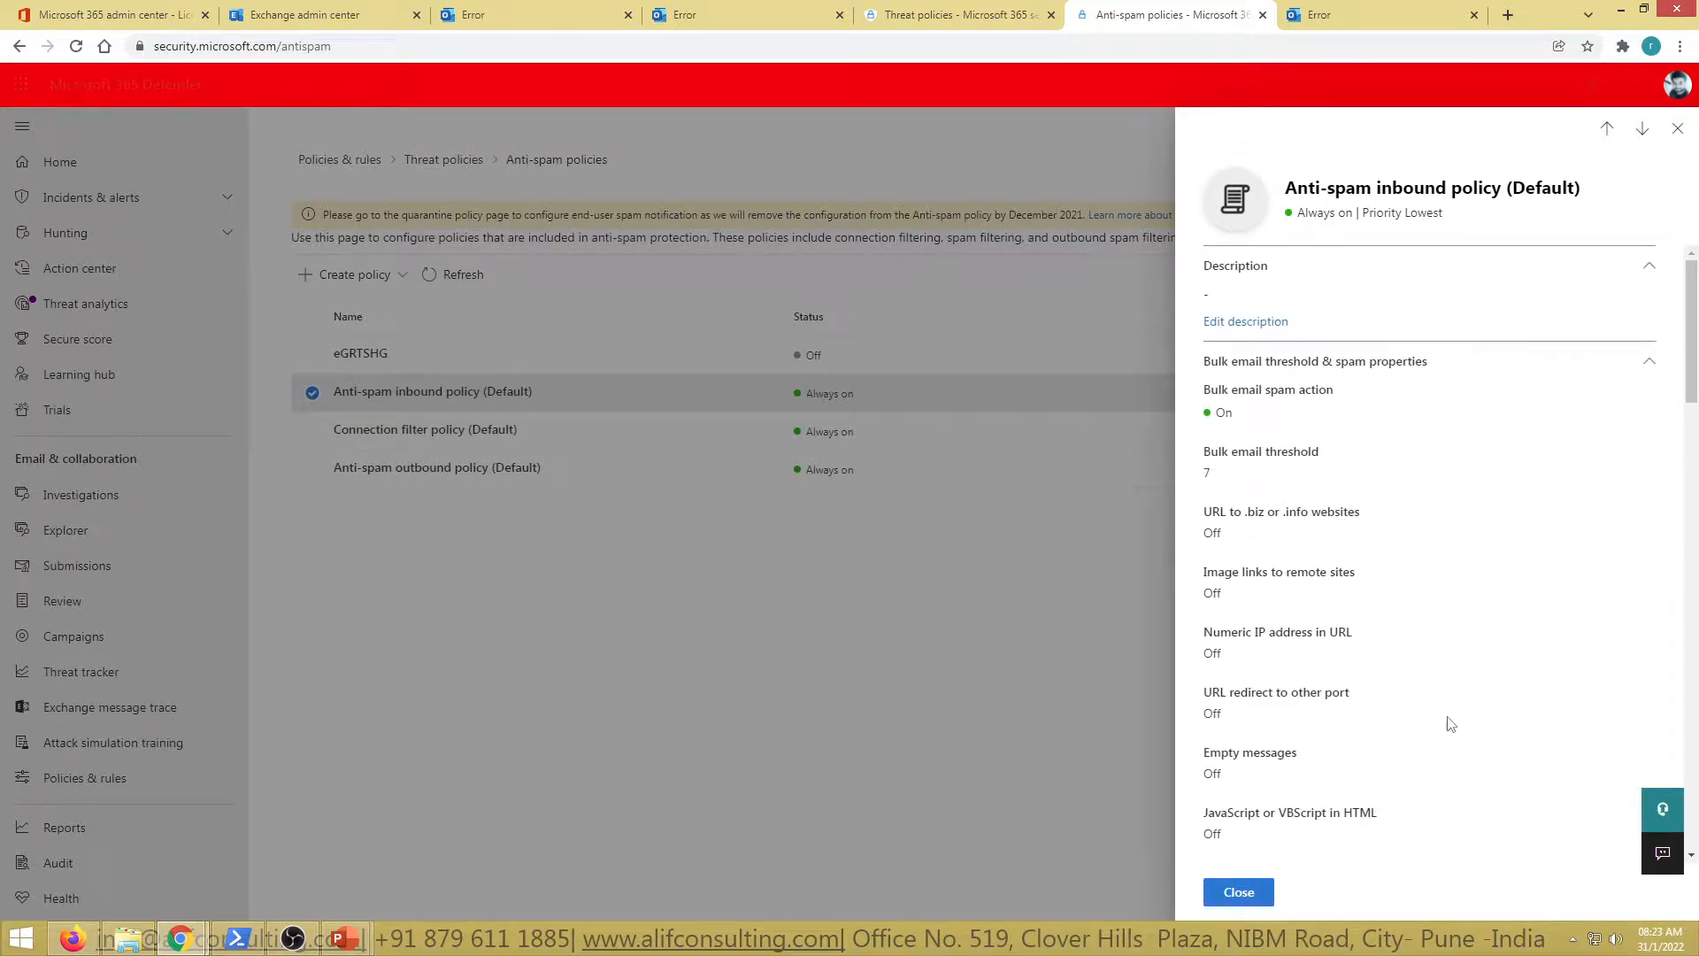
scroll(1449, 723, "down", 7)
scroll(1451, 723, "up", 7)
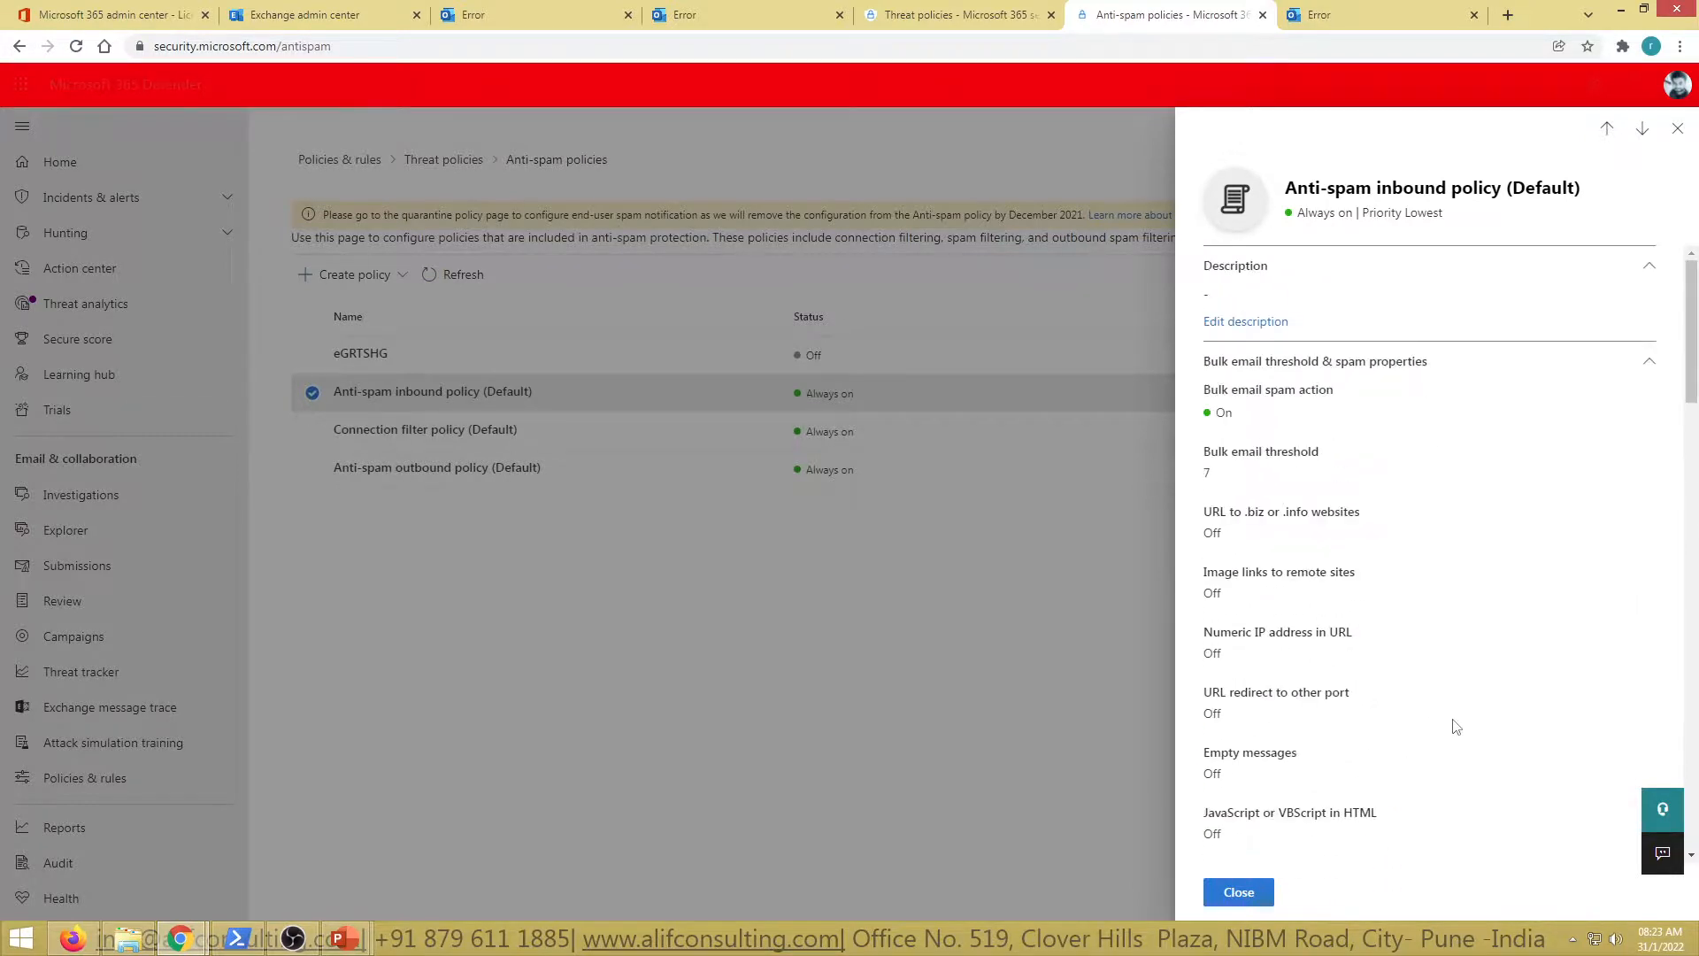
left_click_drag(1209, 457, 1372, 463)
left_click(1227, 480)
scroll(1387, 498, "down", 12)
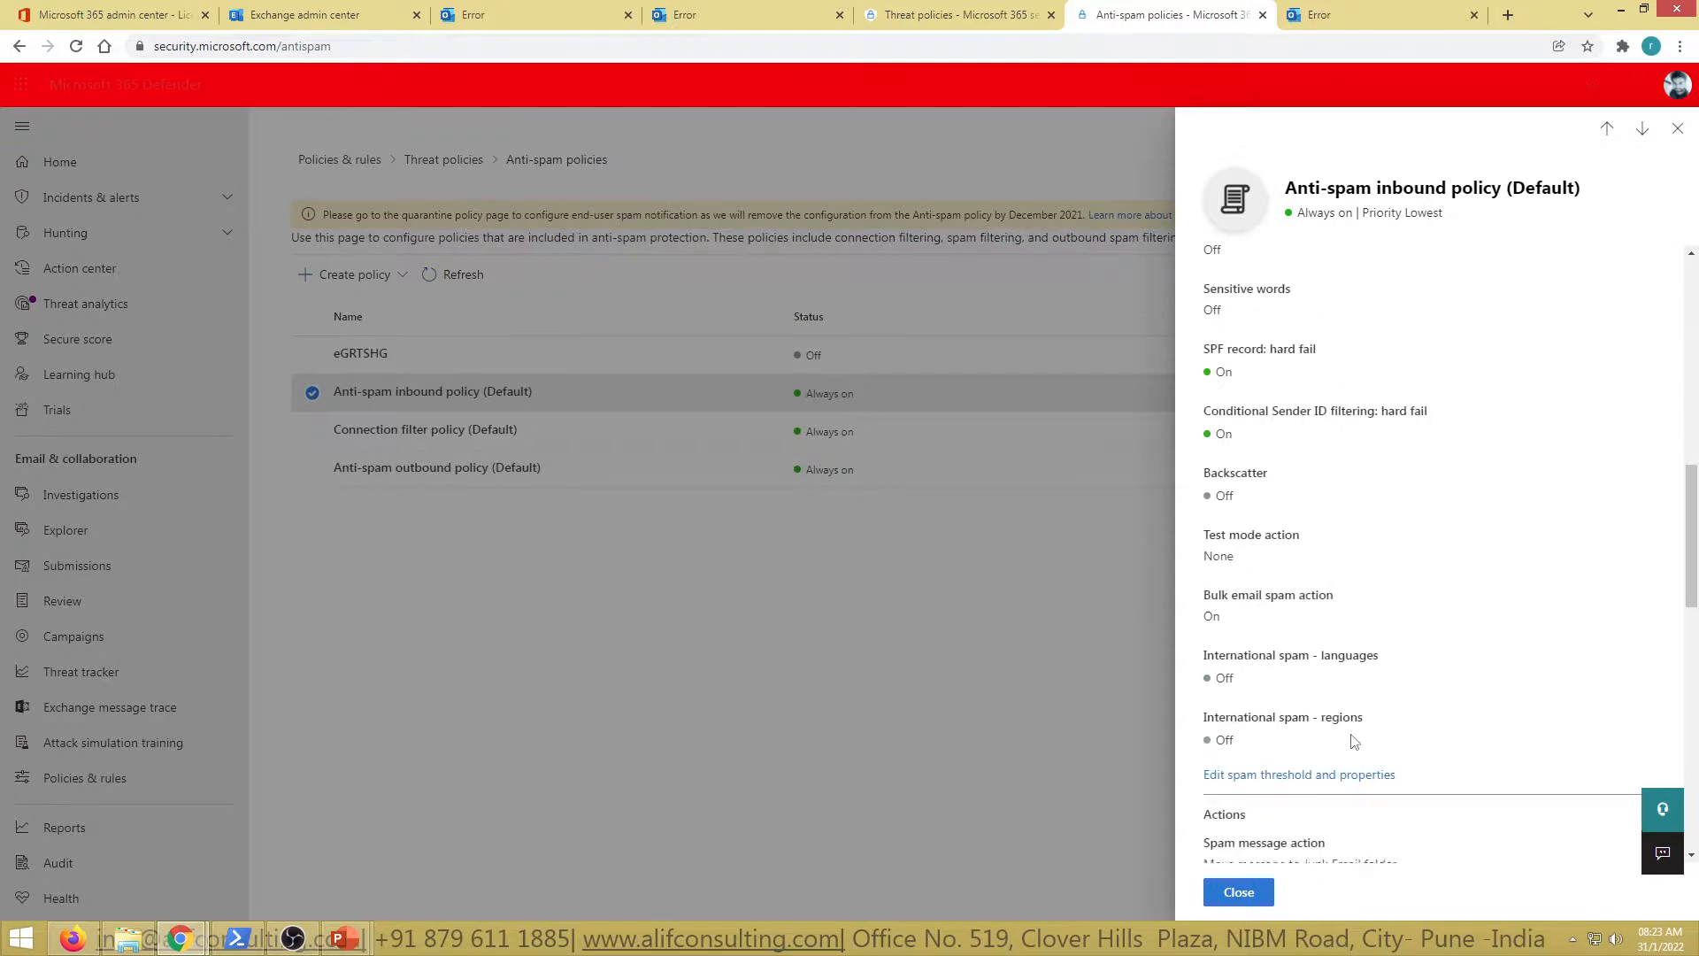
scroll(1328, 708, "up", 4)
In the spam threshold editor, lower the bulk email threshold to 6, then restore it to 7
left_click(1283, 687)
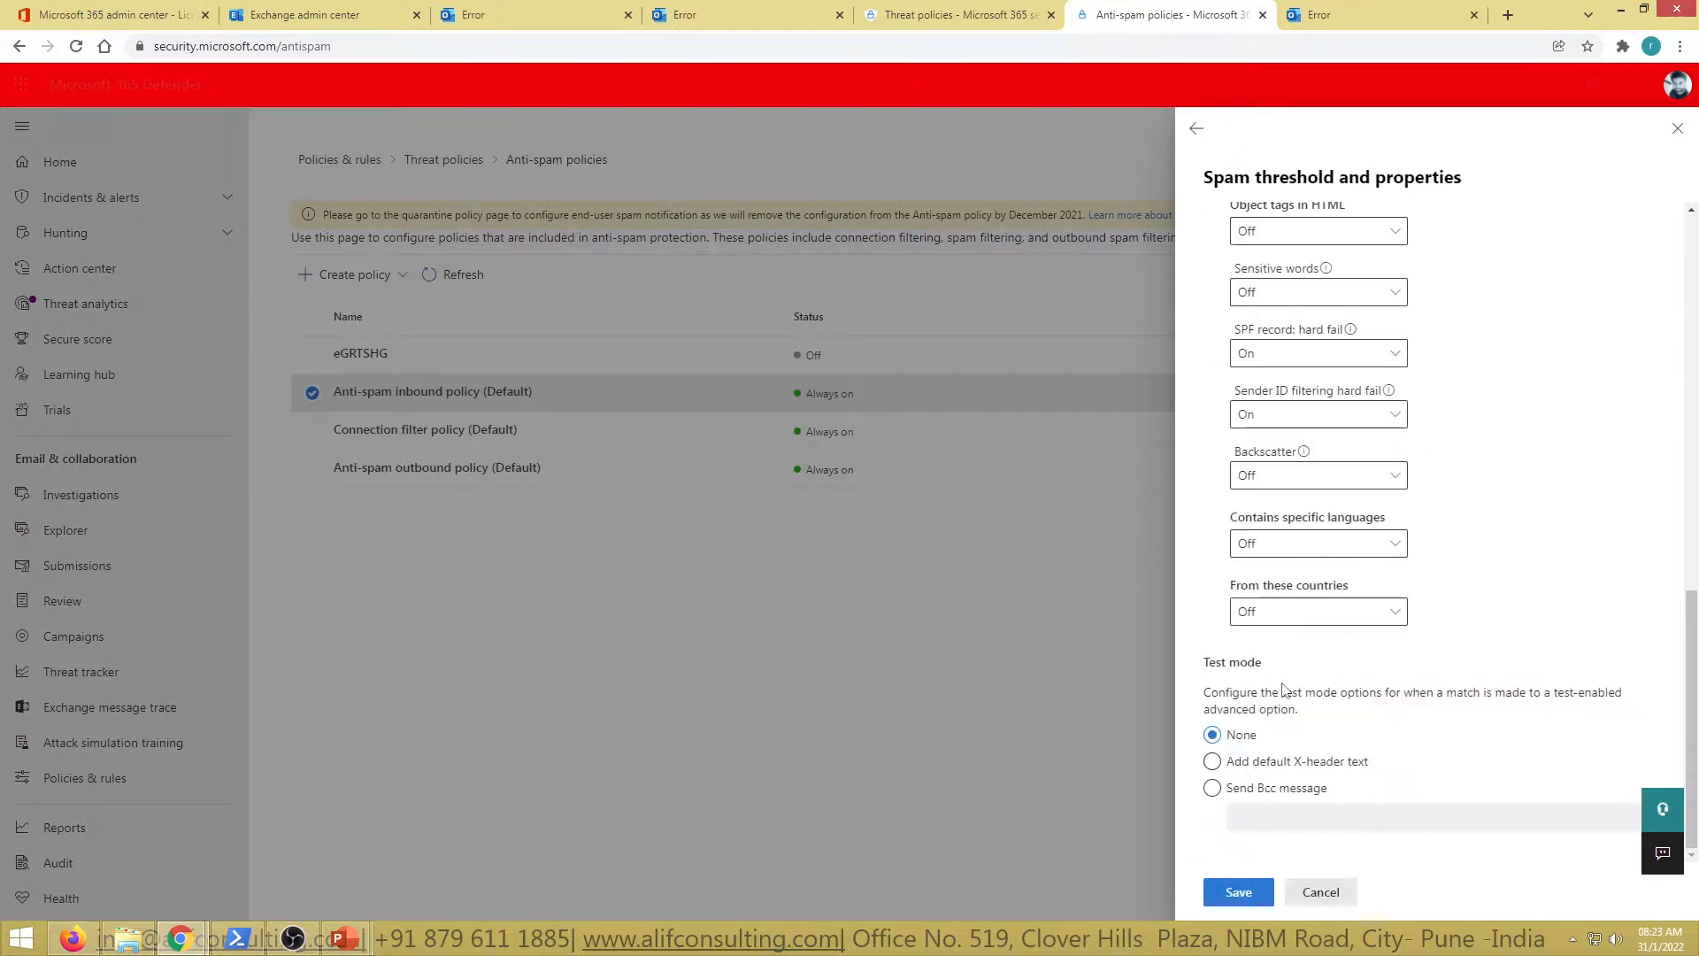
scroll(1491, 580, "up", 10)
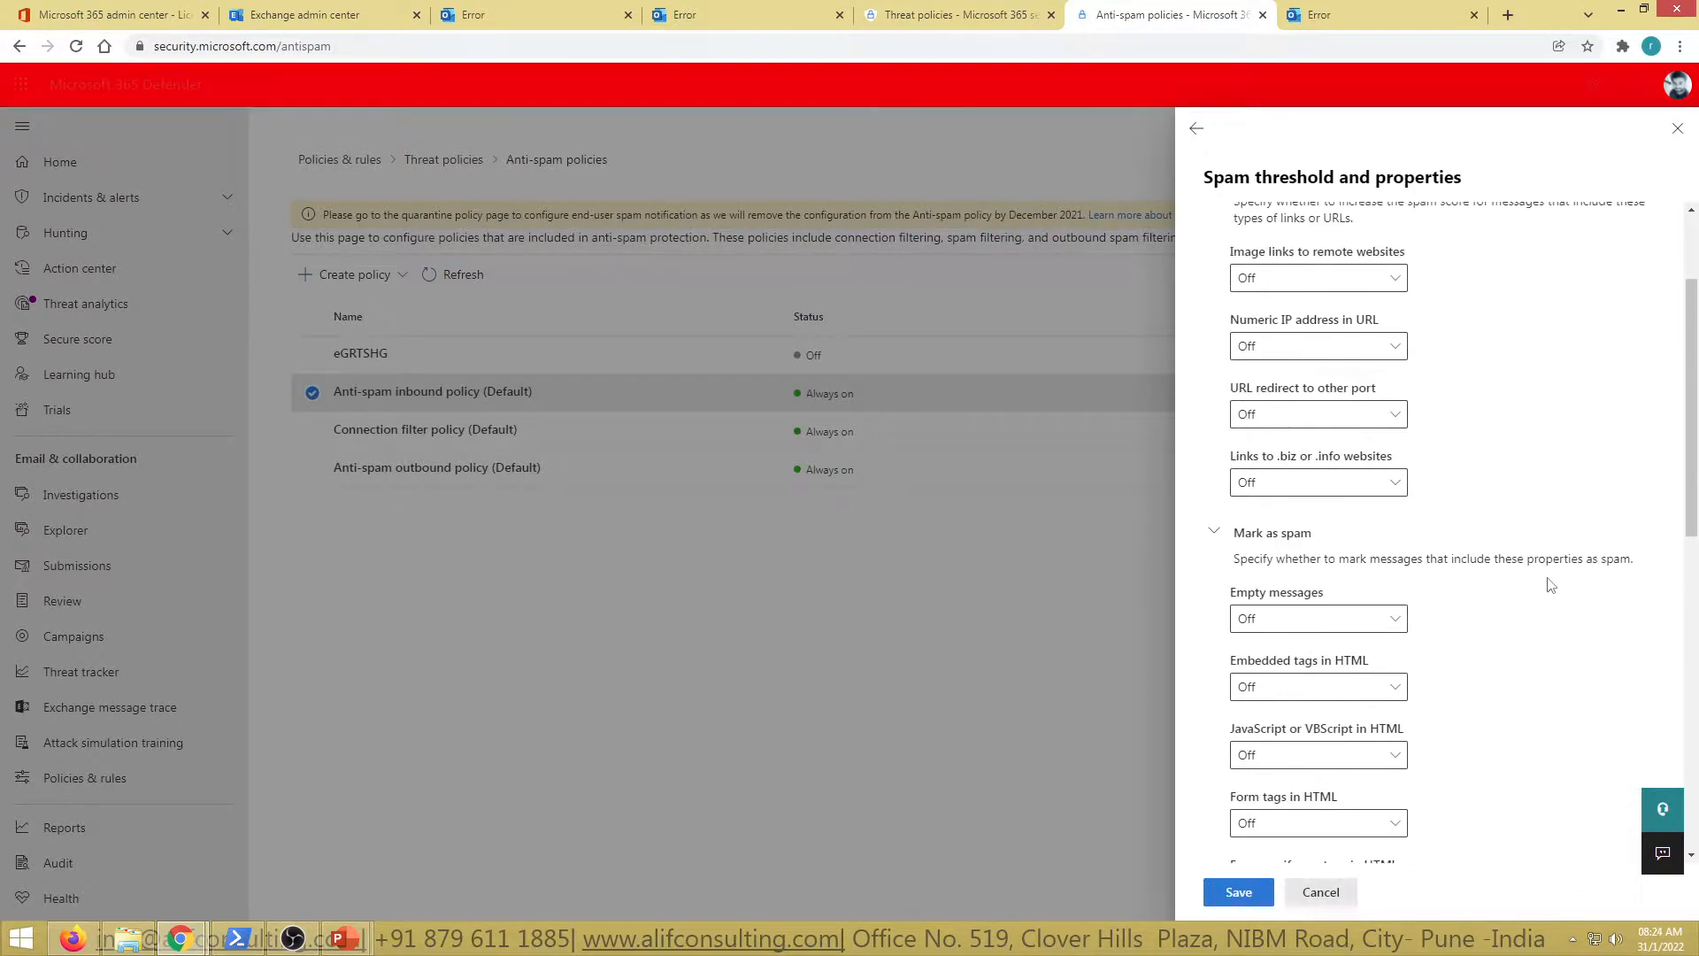
scroll(1550, 584, "down", 5)
scroll(1551, 584, "up", 5)
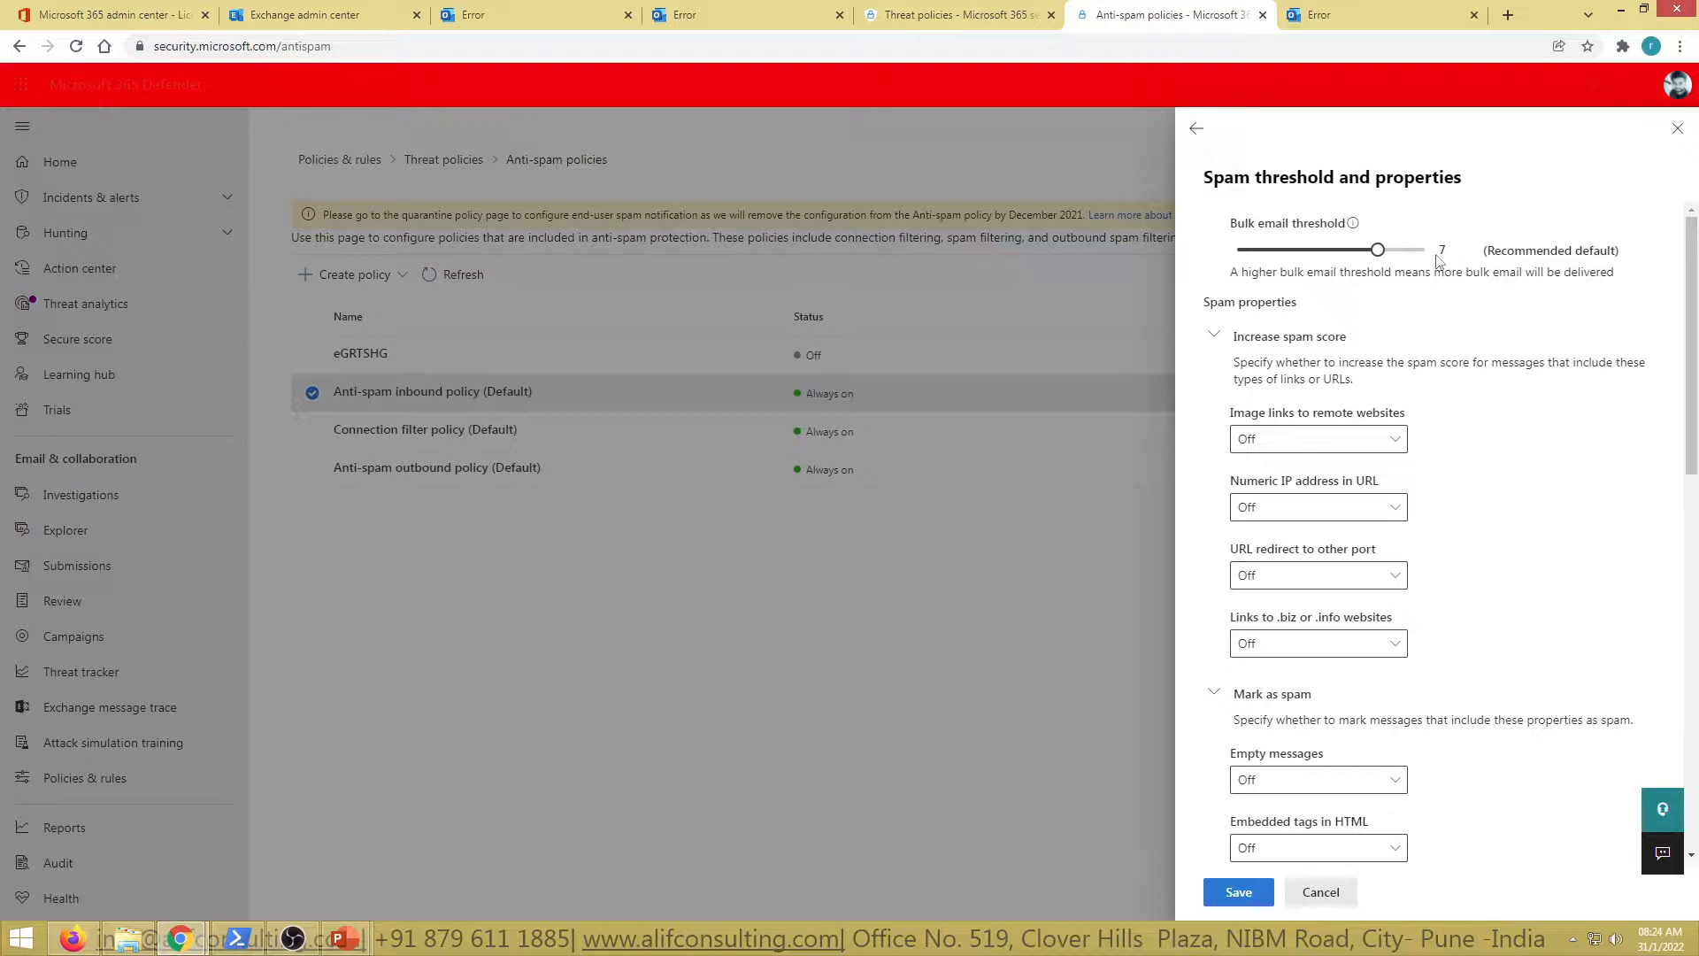
left_click_drag(1378, 250, 1356, 251)
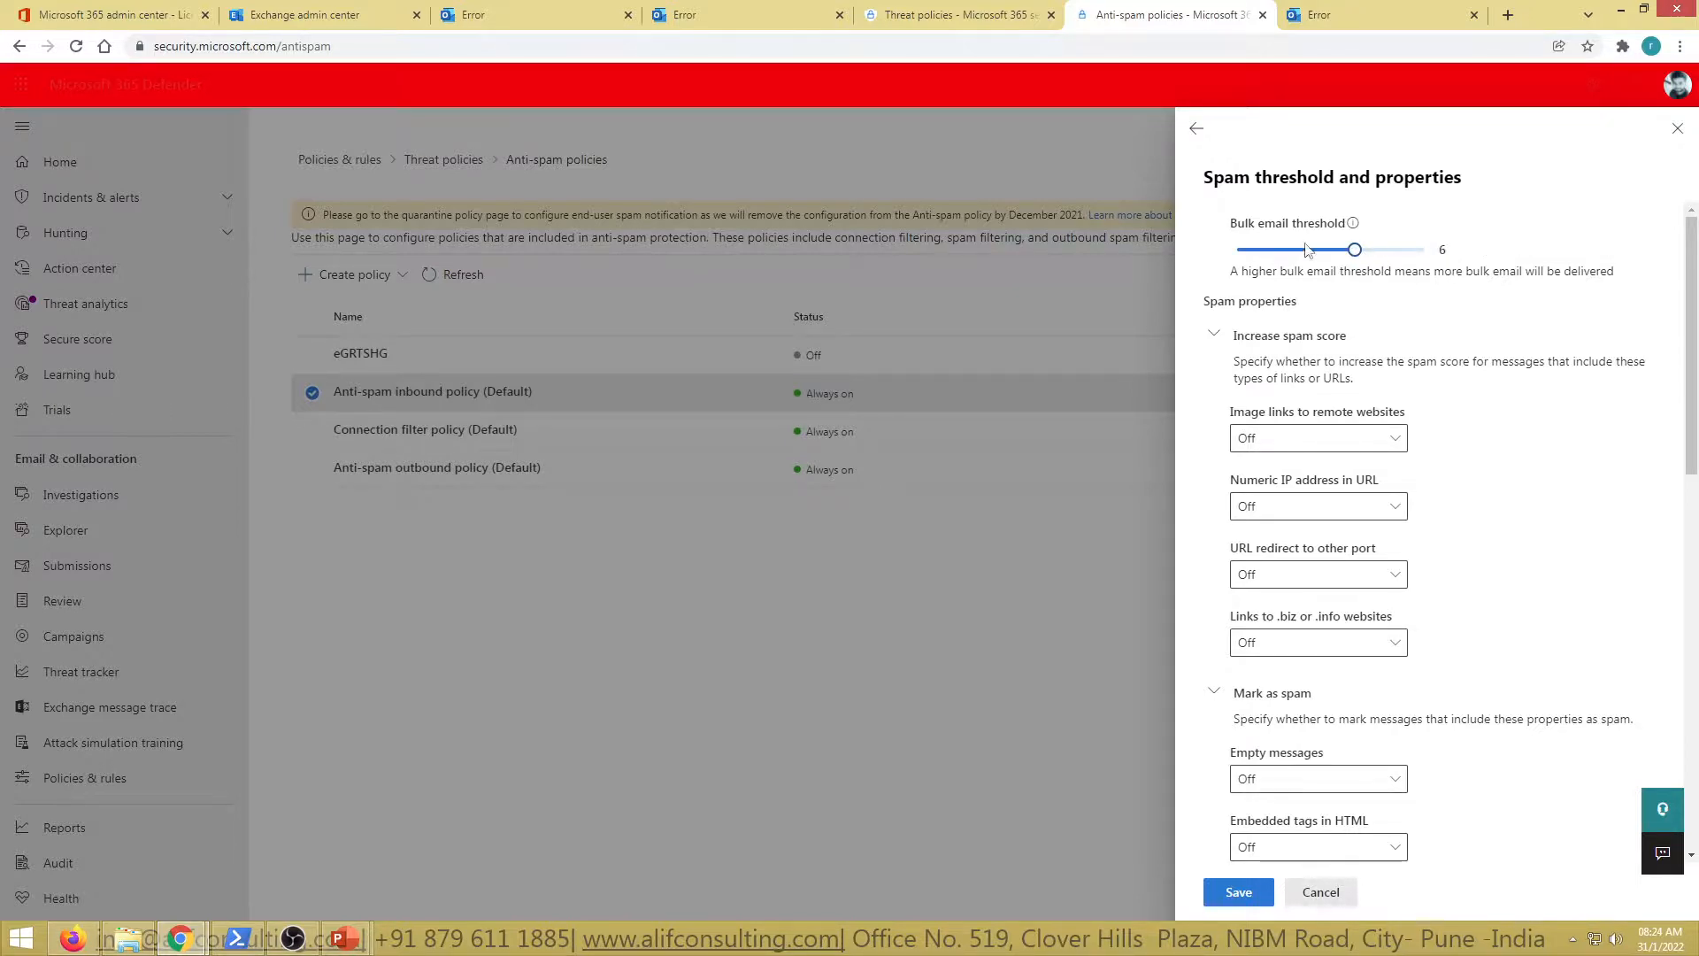
left_click(1369, 251)
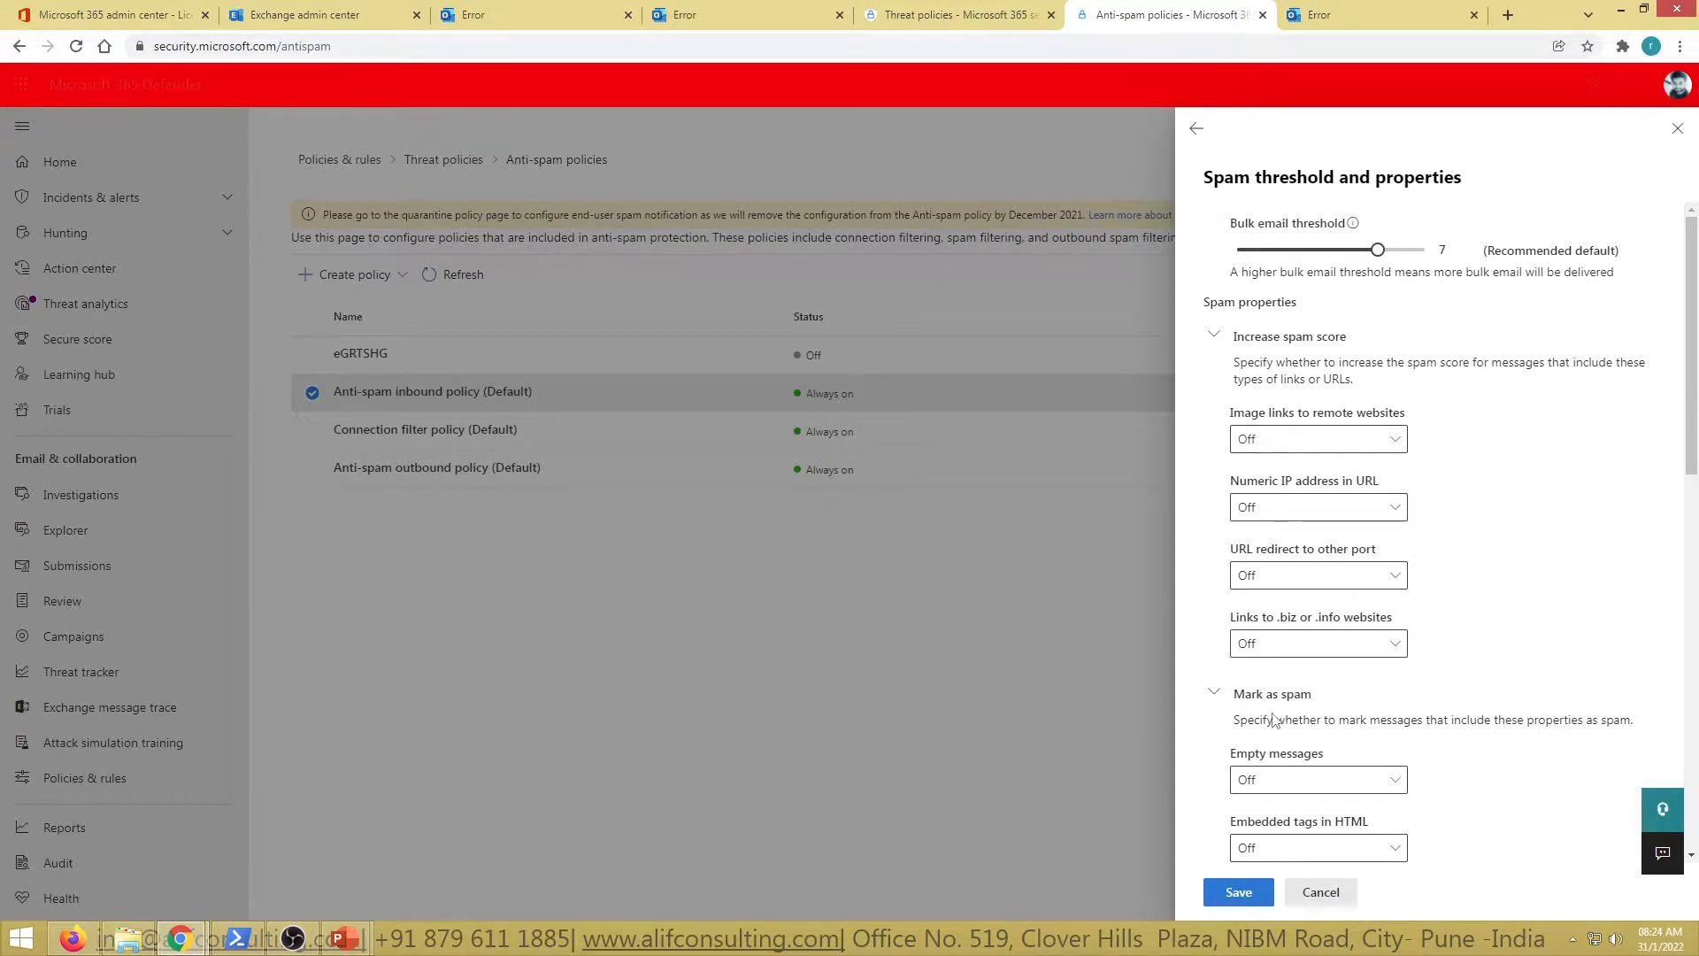
Cancel the spam threshold edits and scroll through the inbound policy's remaining details
scroll(1363, 748, "down", 2)
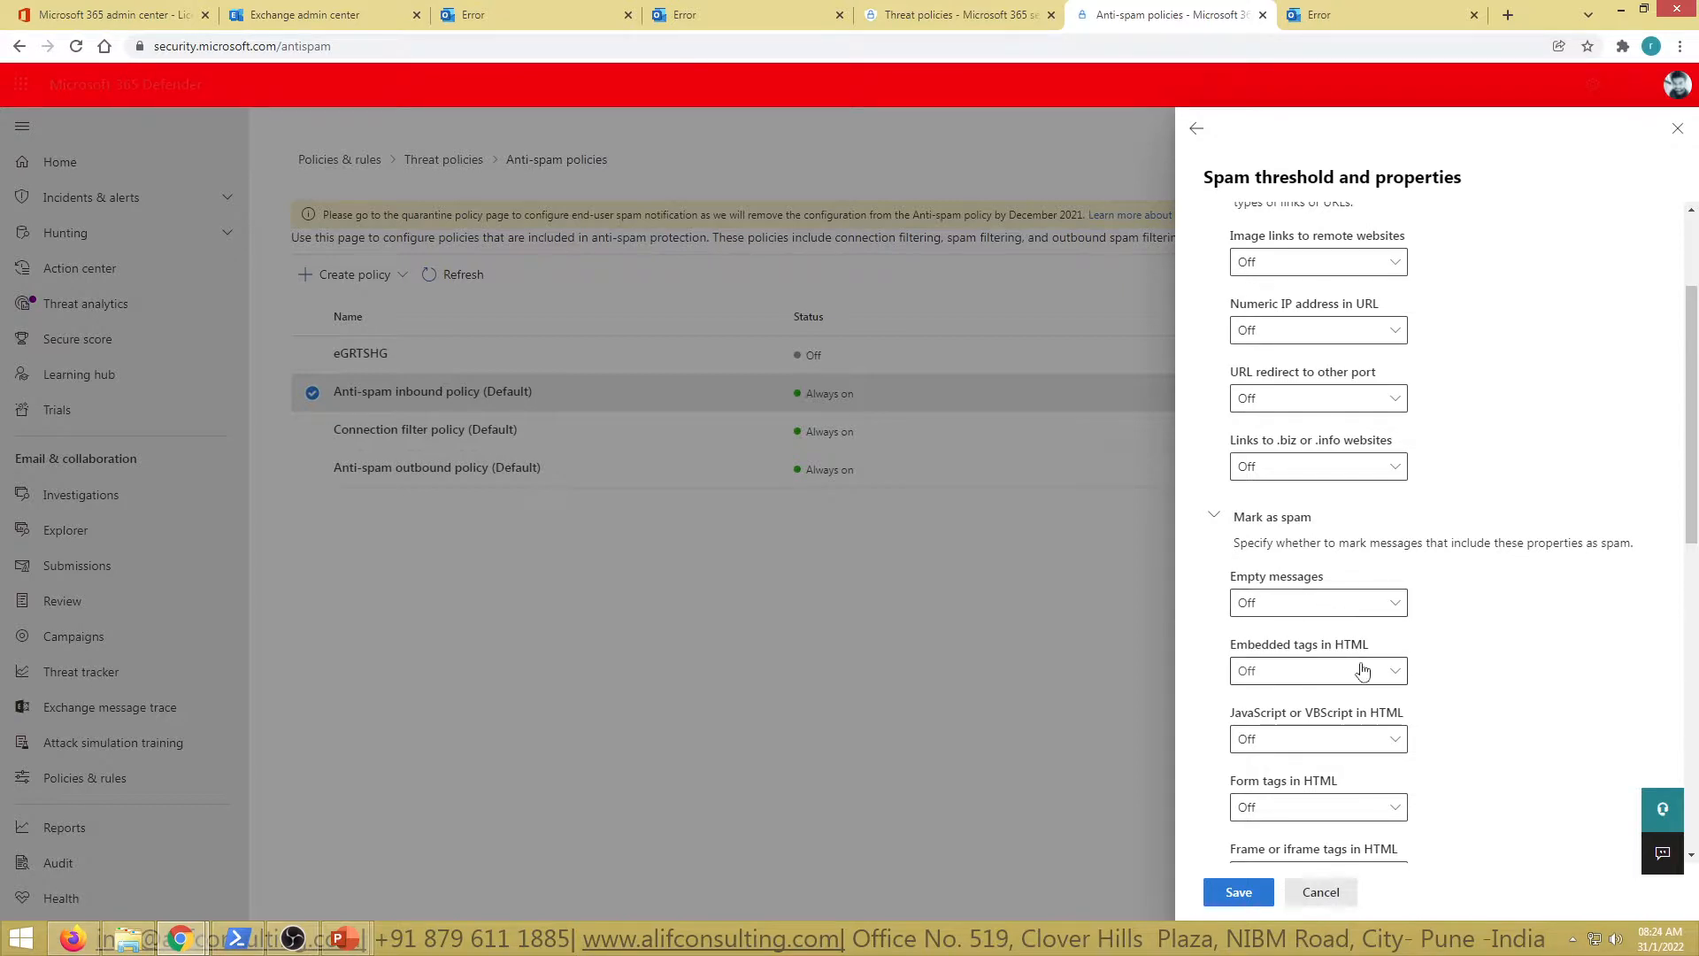
scroll(1505, 757, "down", 1)
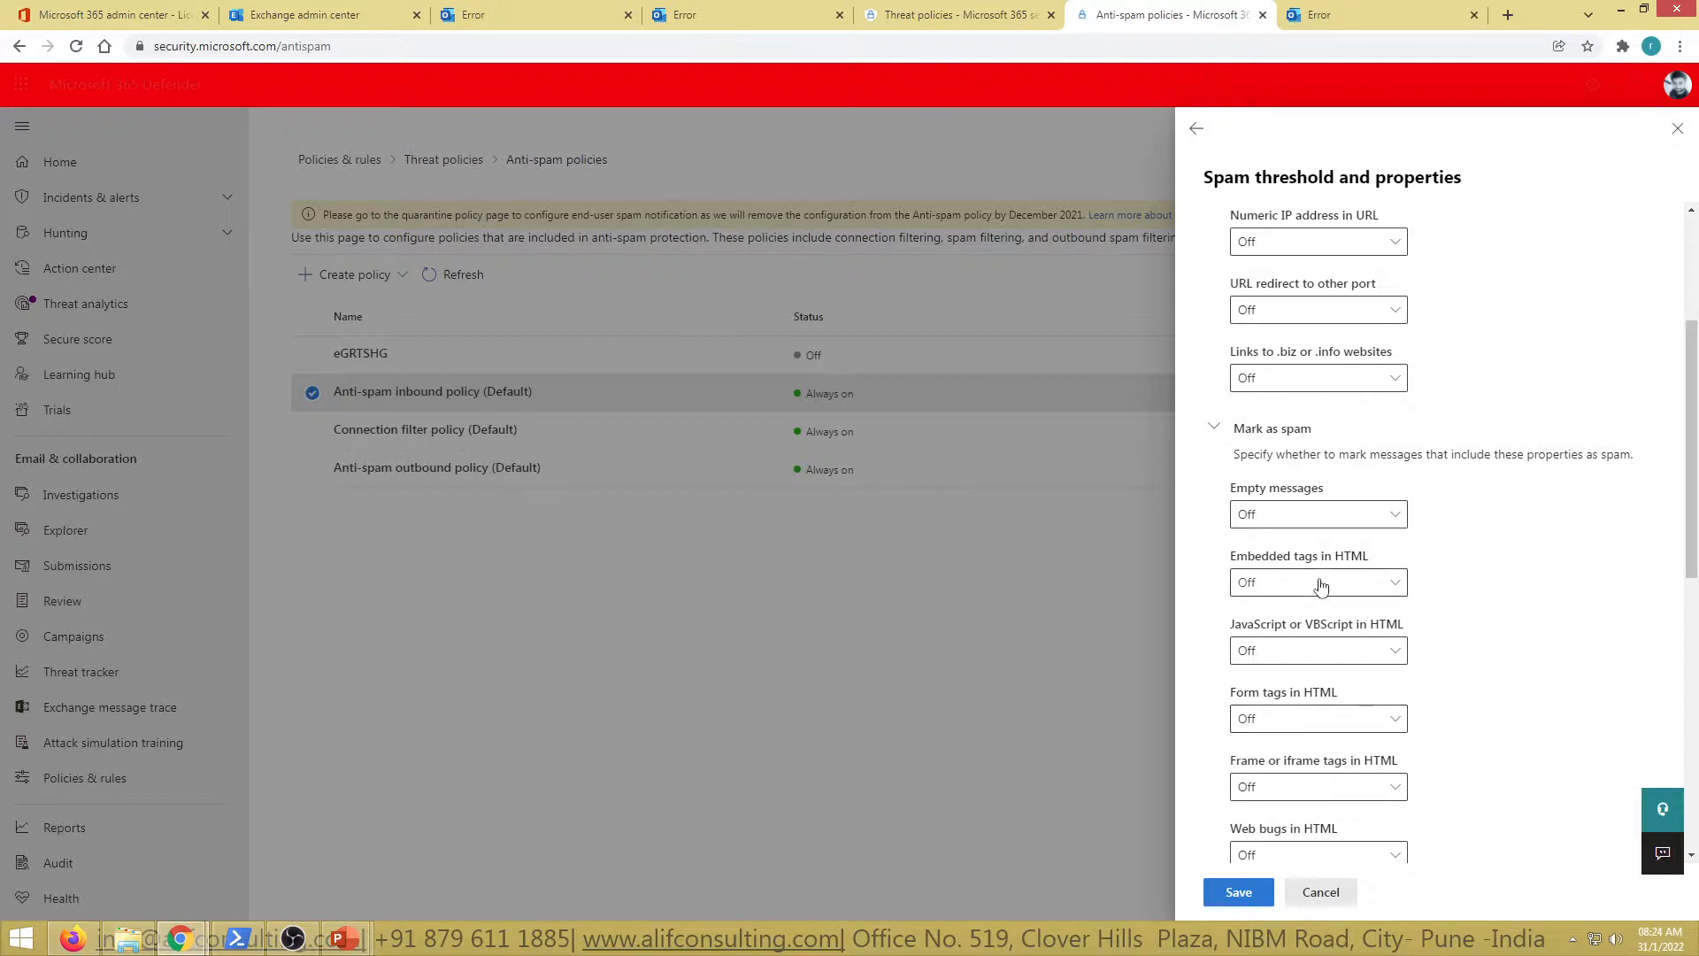
scroll(1460, 721, "down", 8)
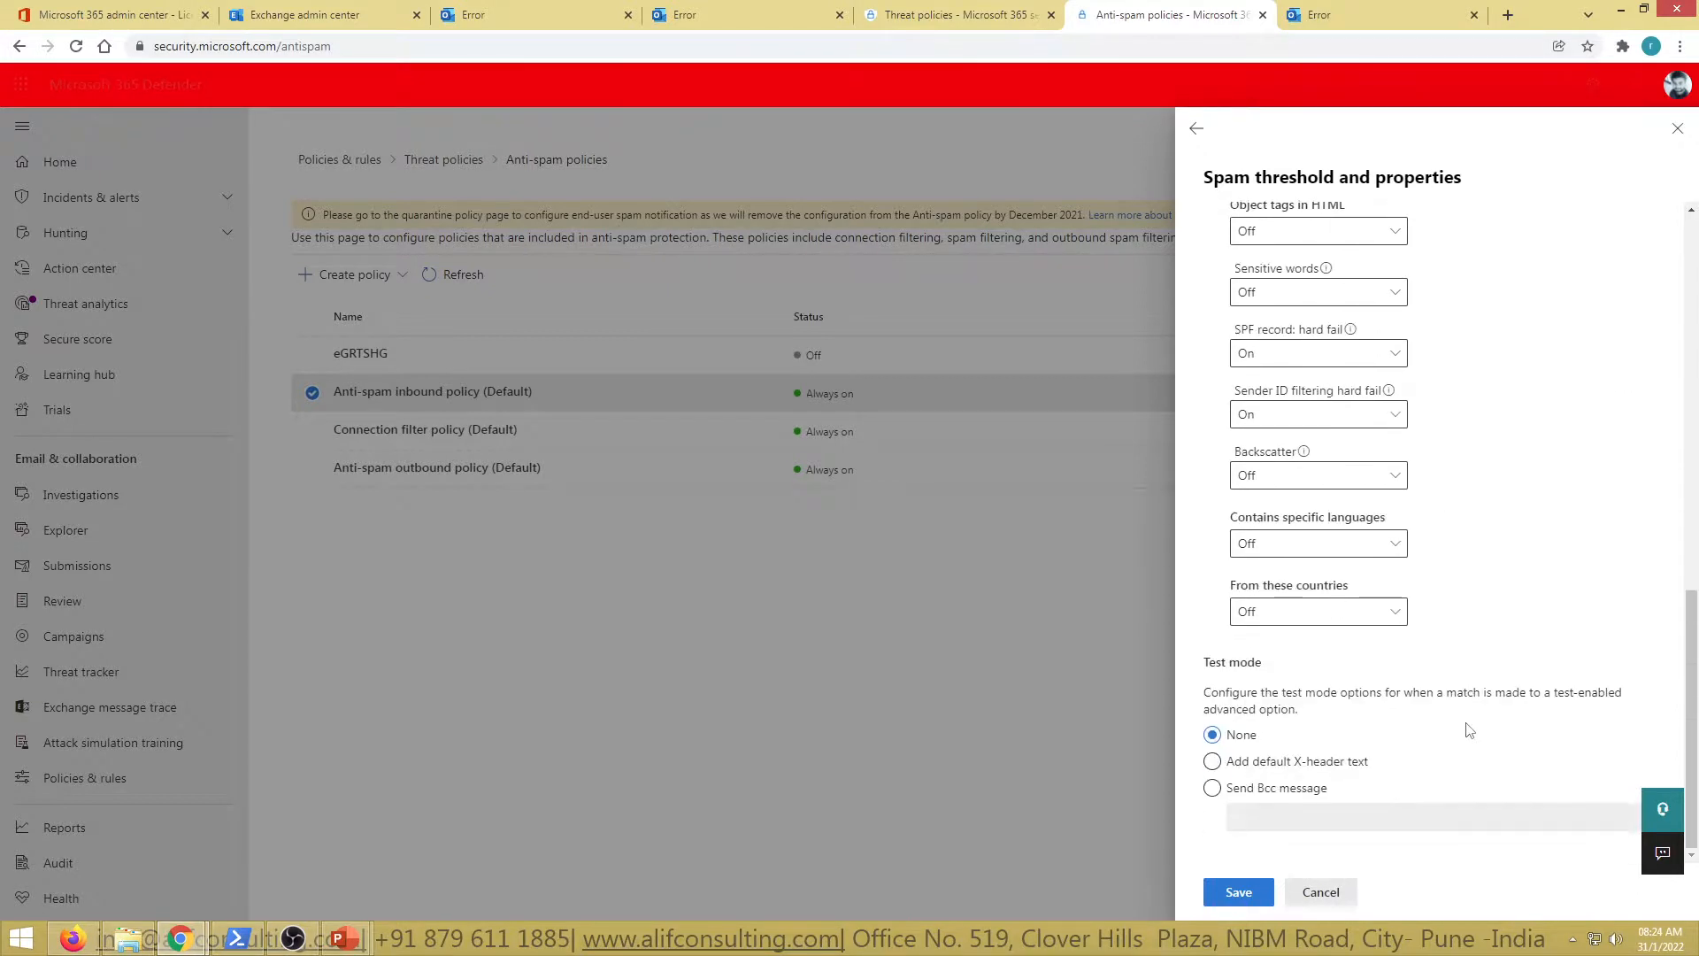
left_click(1322, 892)
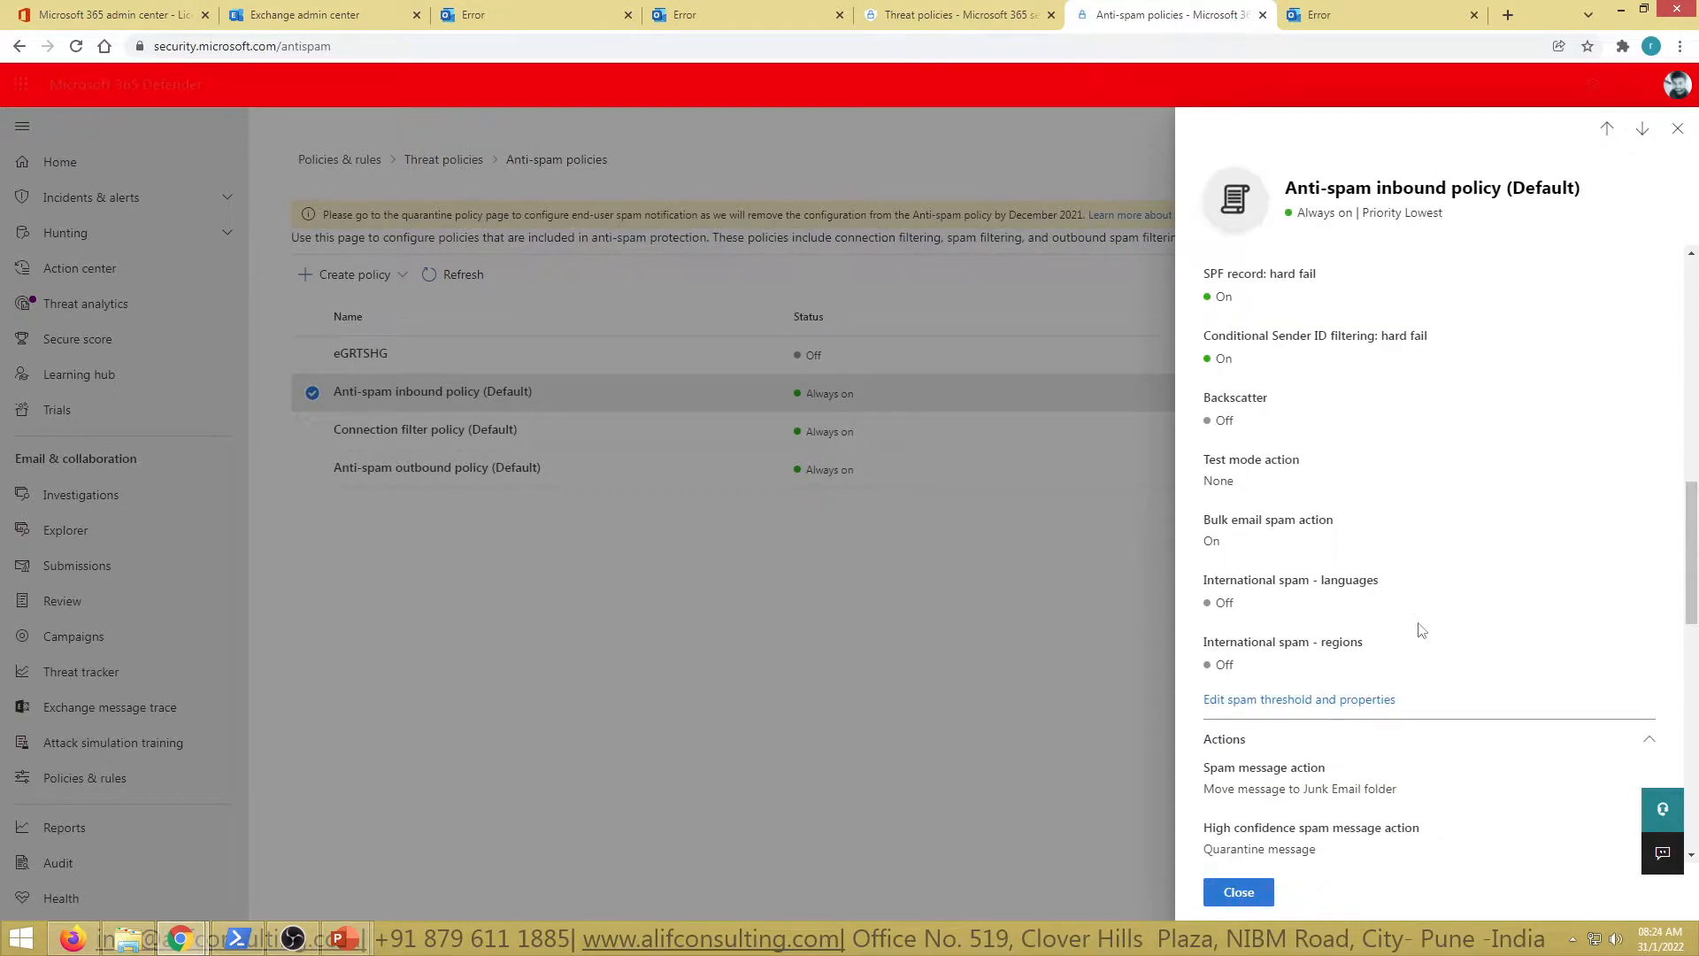
scroll(1420, 631, "down", 4)
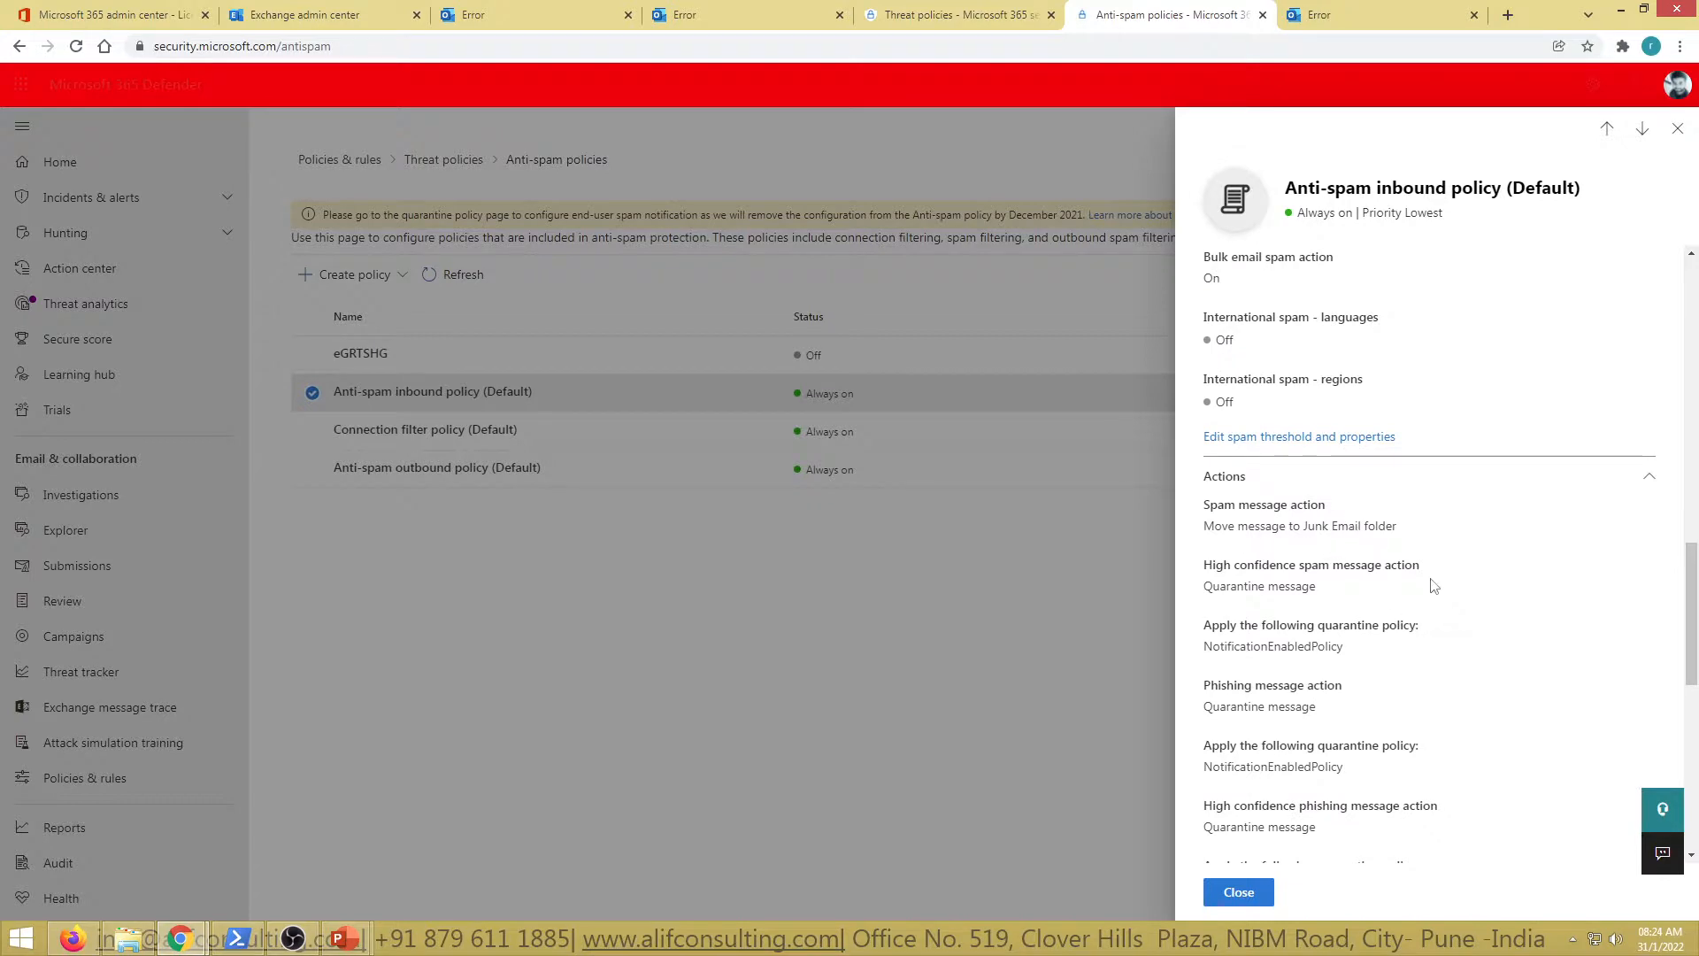
scroll(1434, 586, "down", 7)
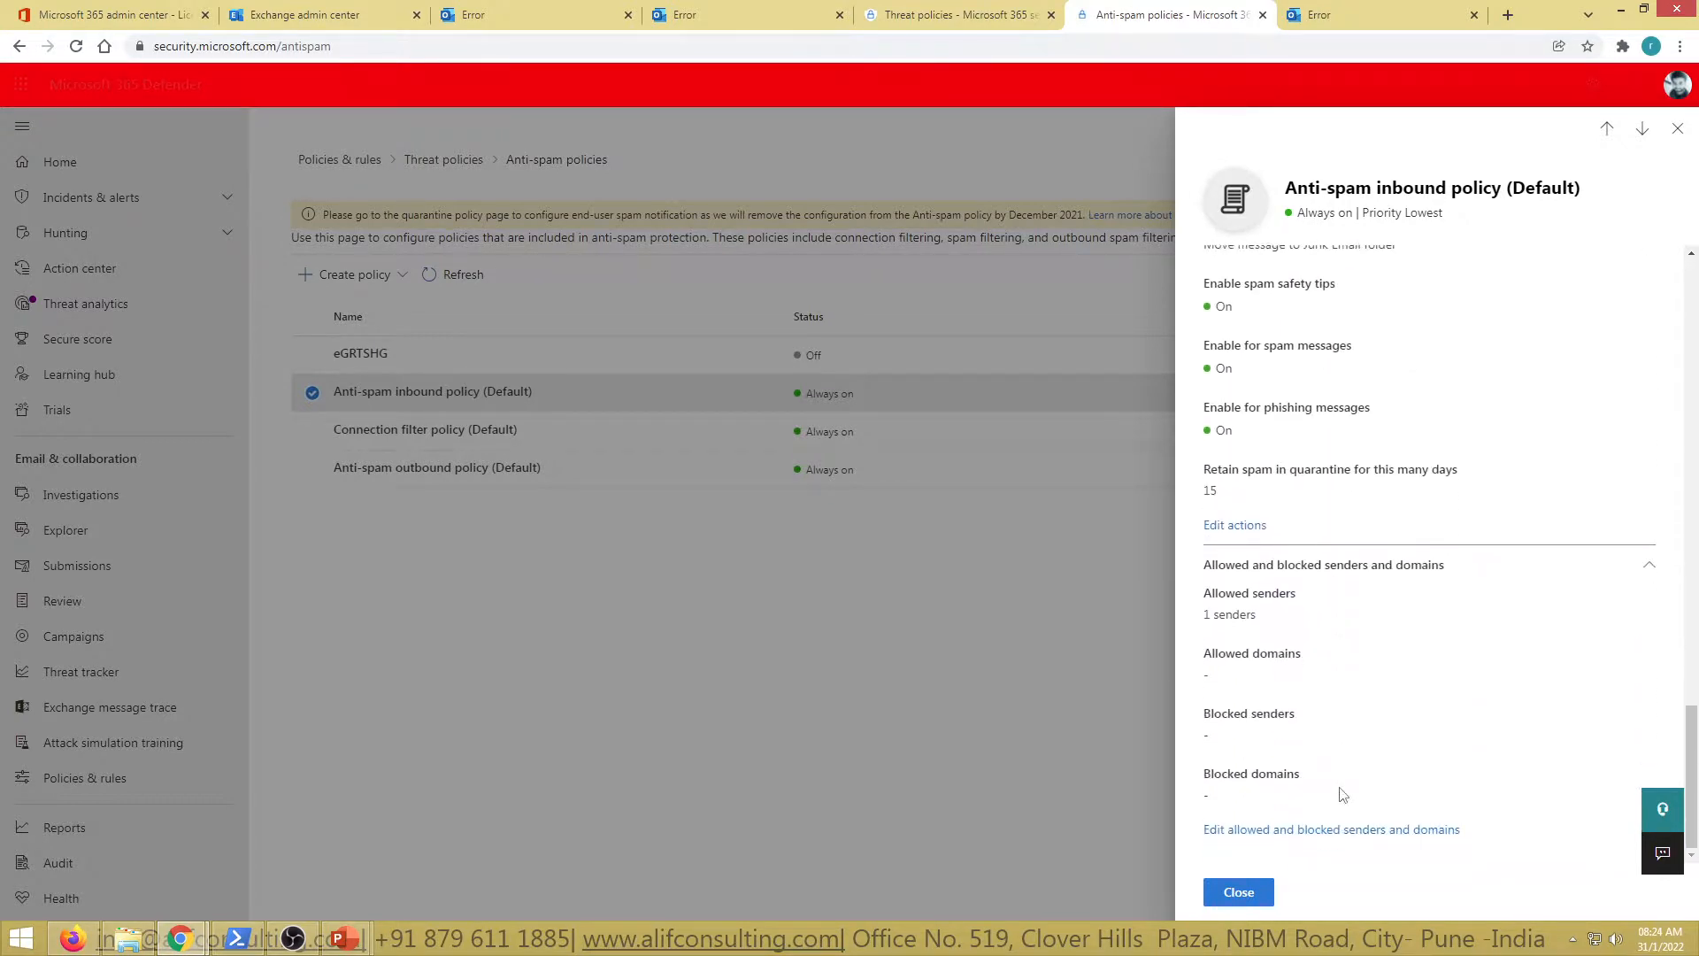
left_click(1246, 526)
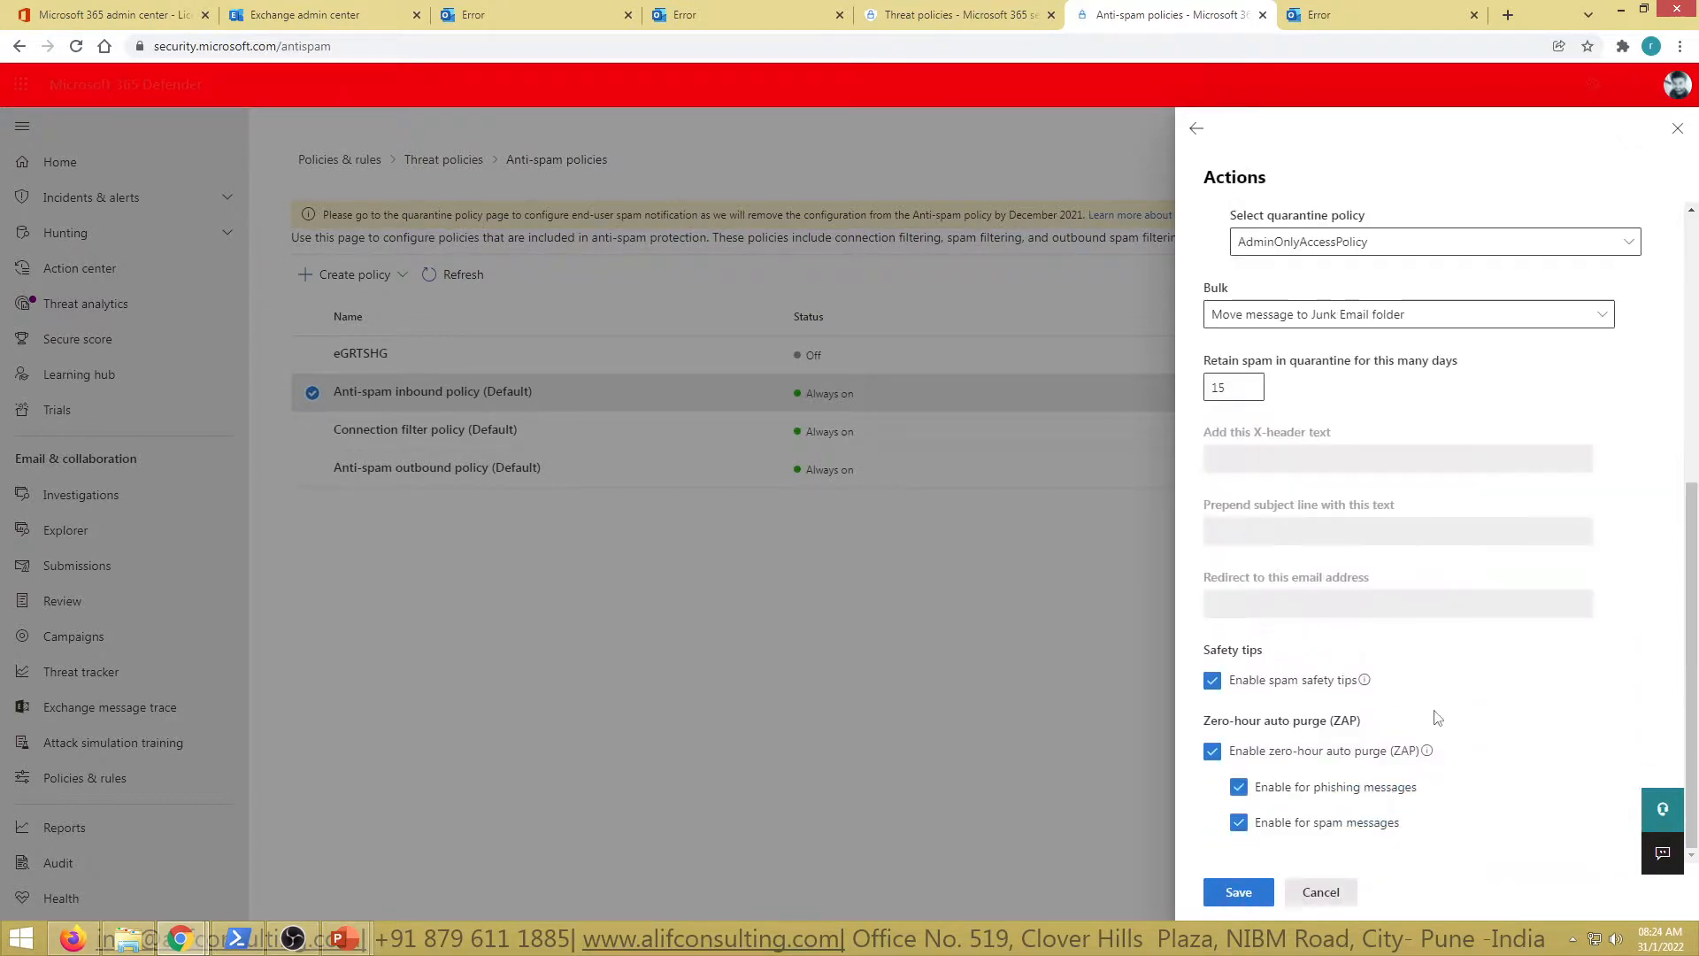
scroll(1469, 699, "up", 5)
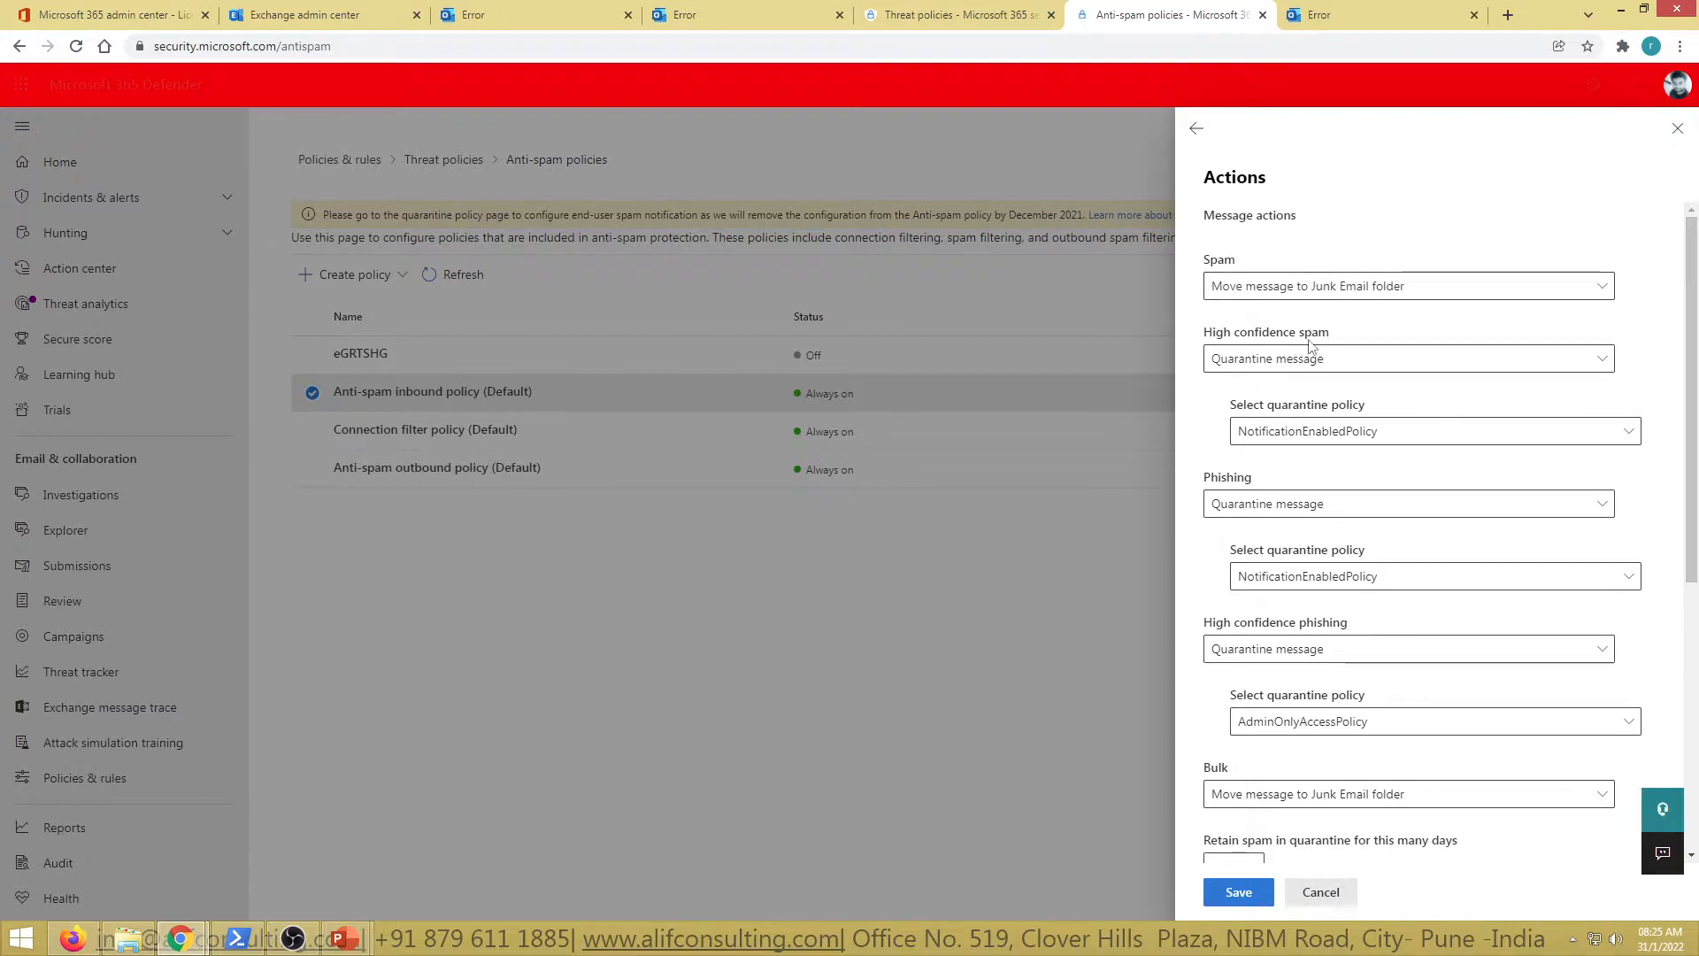
left_click(1264, 365)
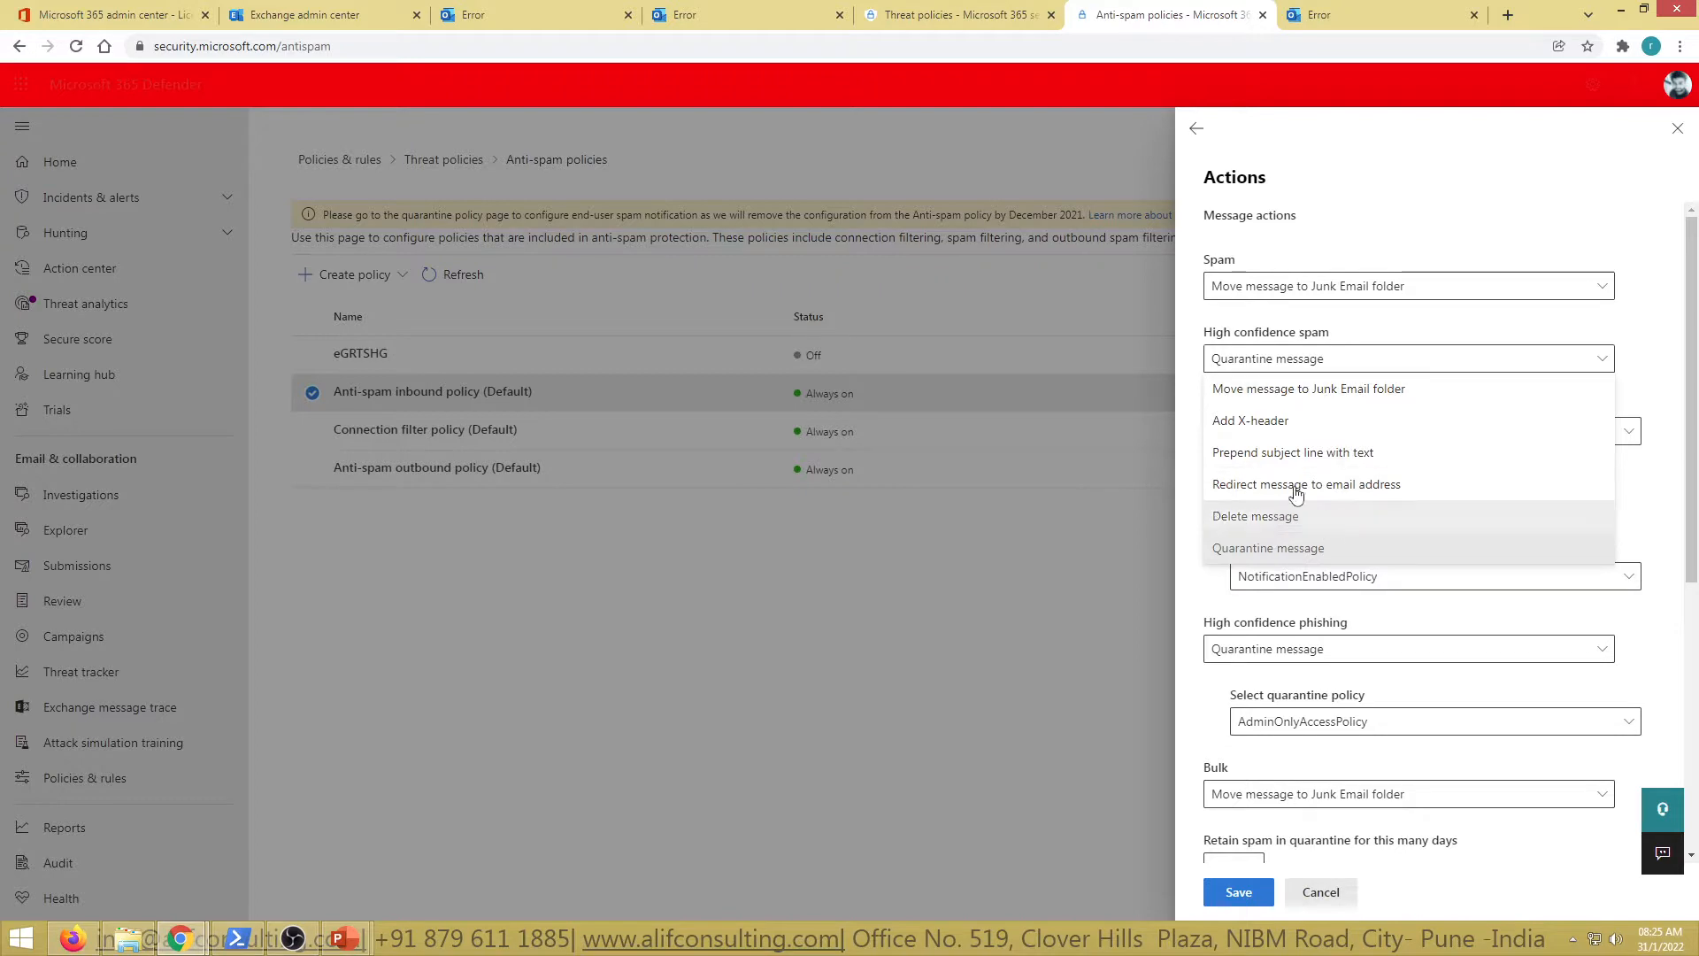
left_click(1465, 228)
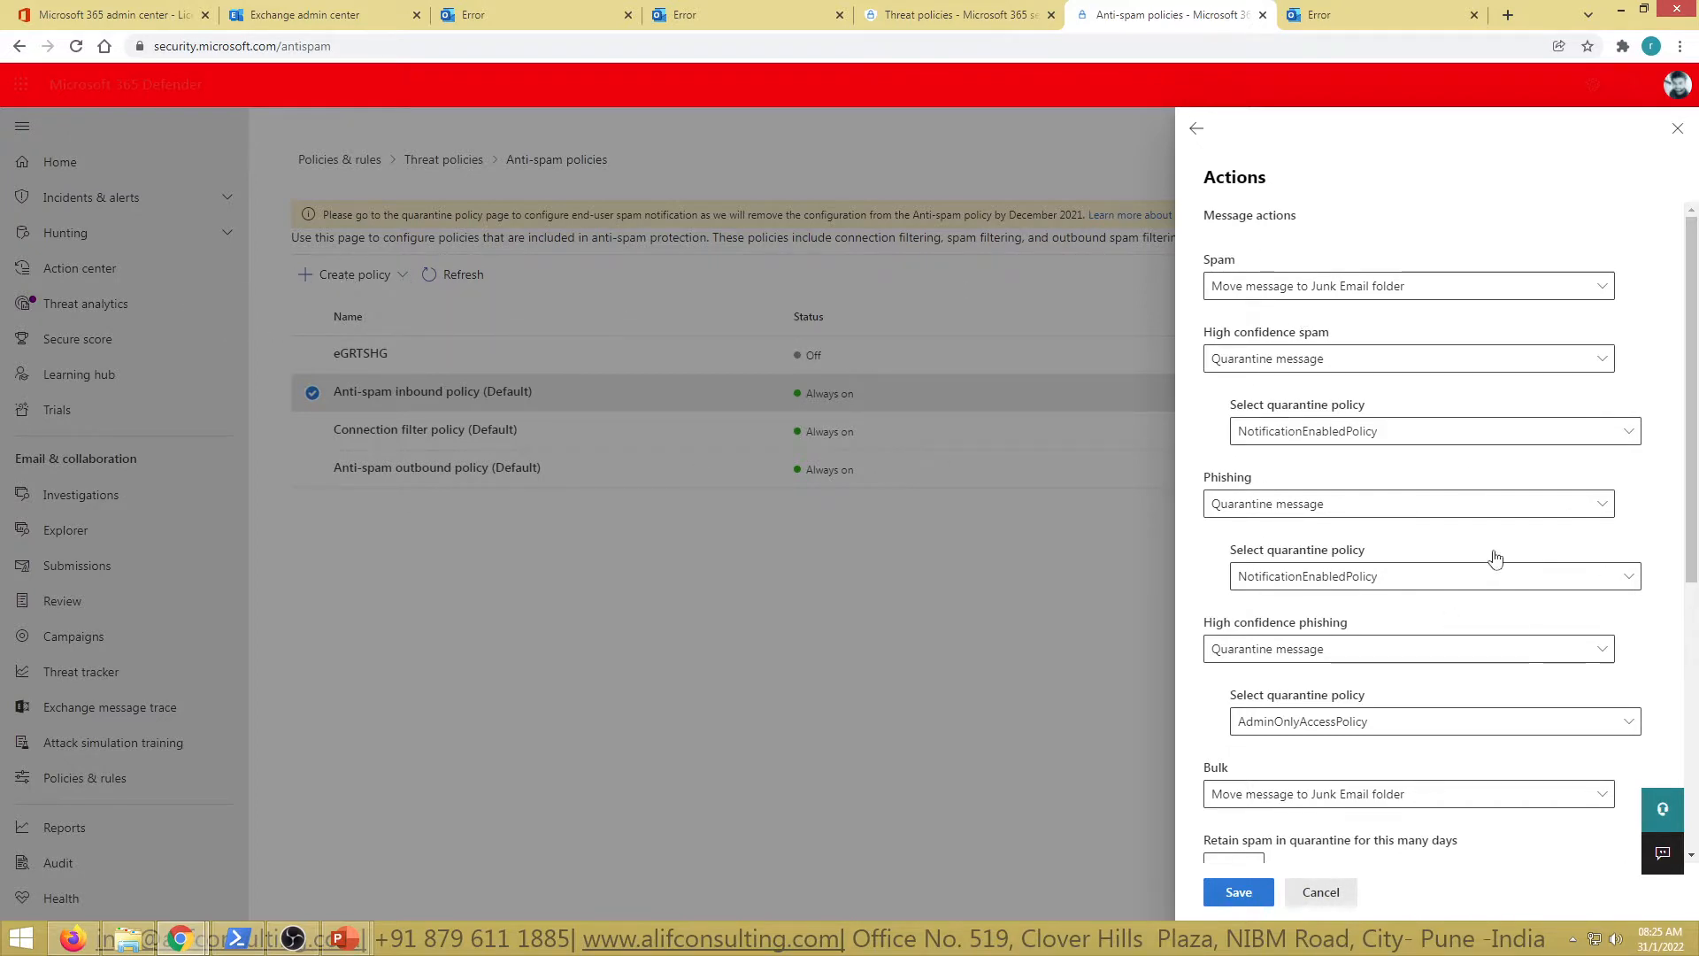
scroll(1487, 664, "down", 5)
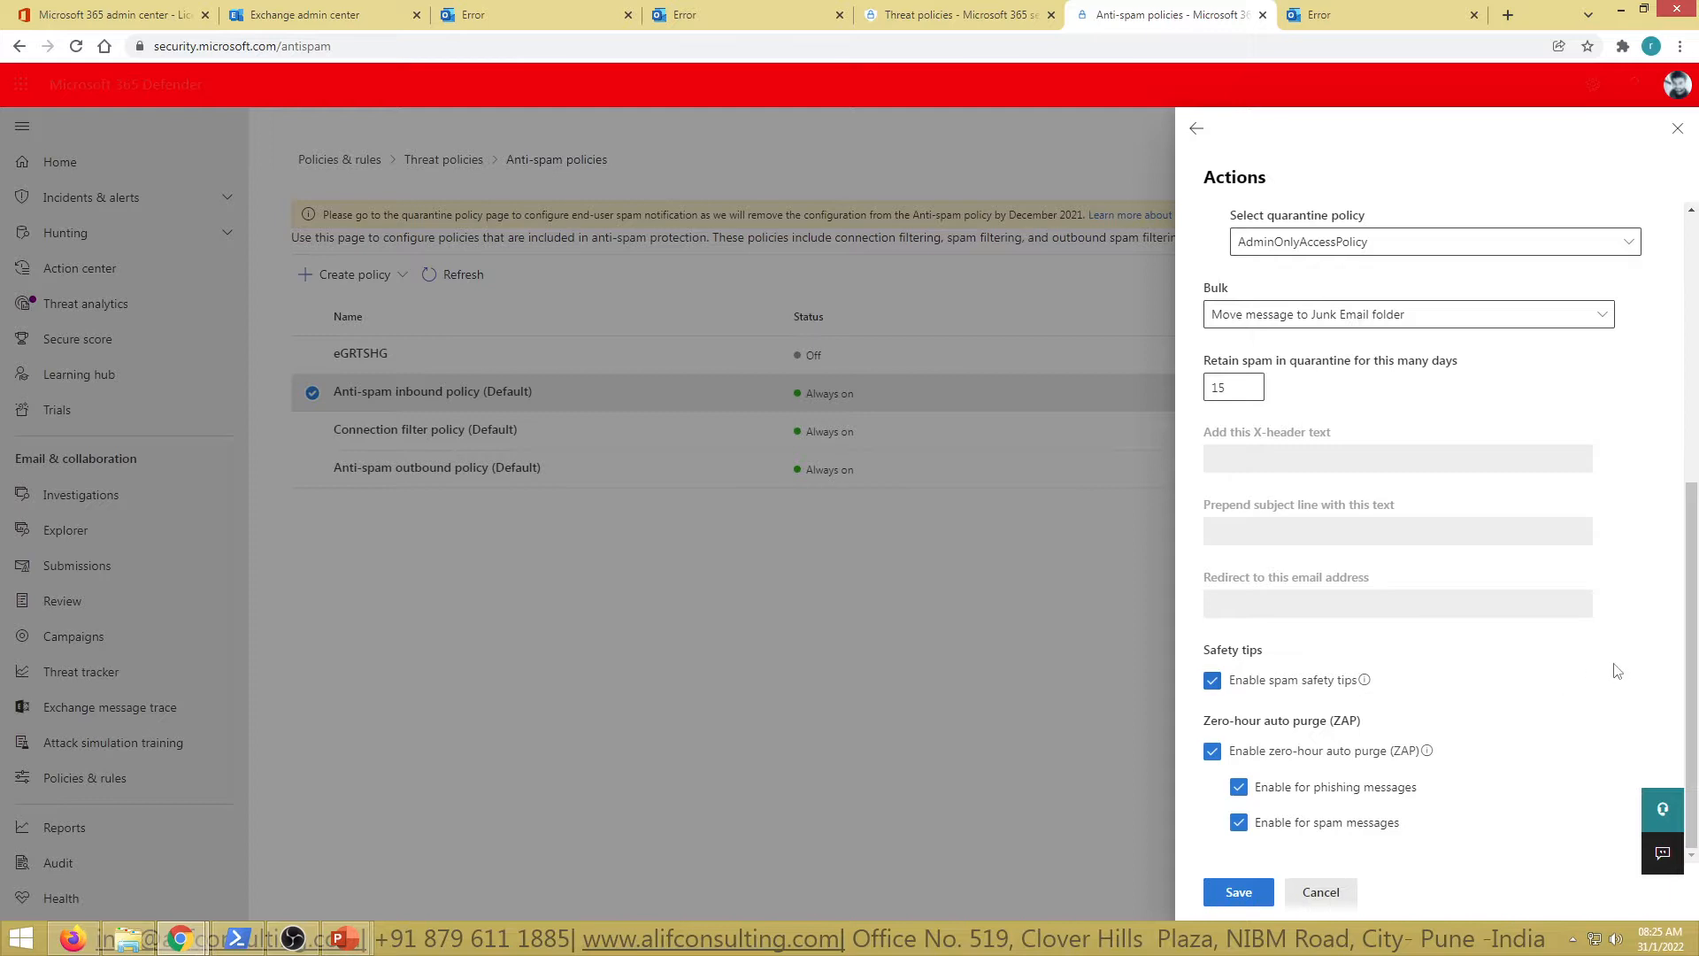
scroll(1587, 689, "up", 5)
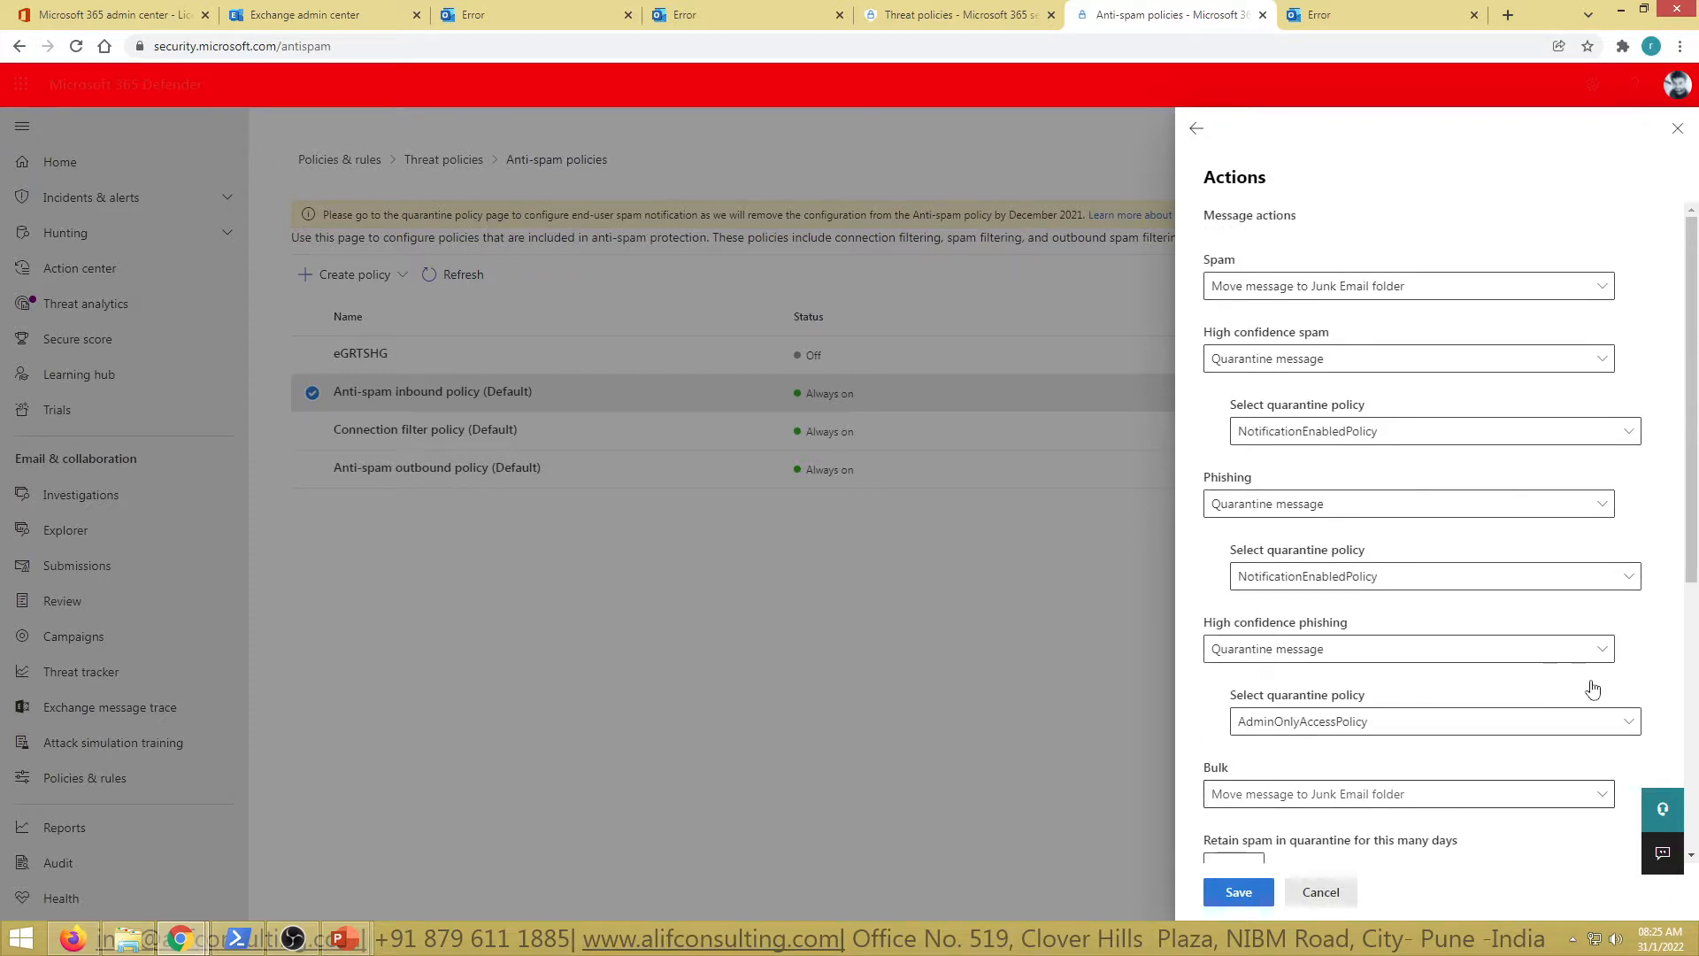
left_click(1341, 903)
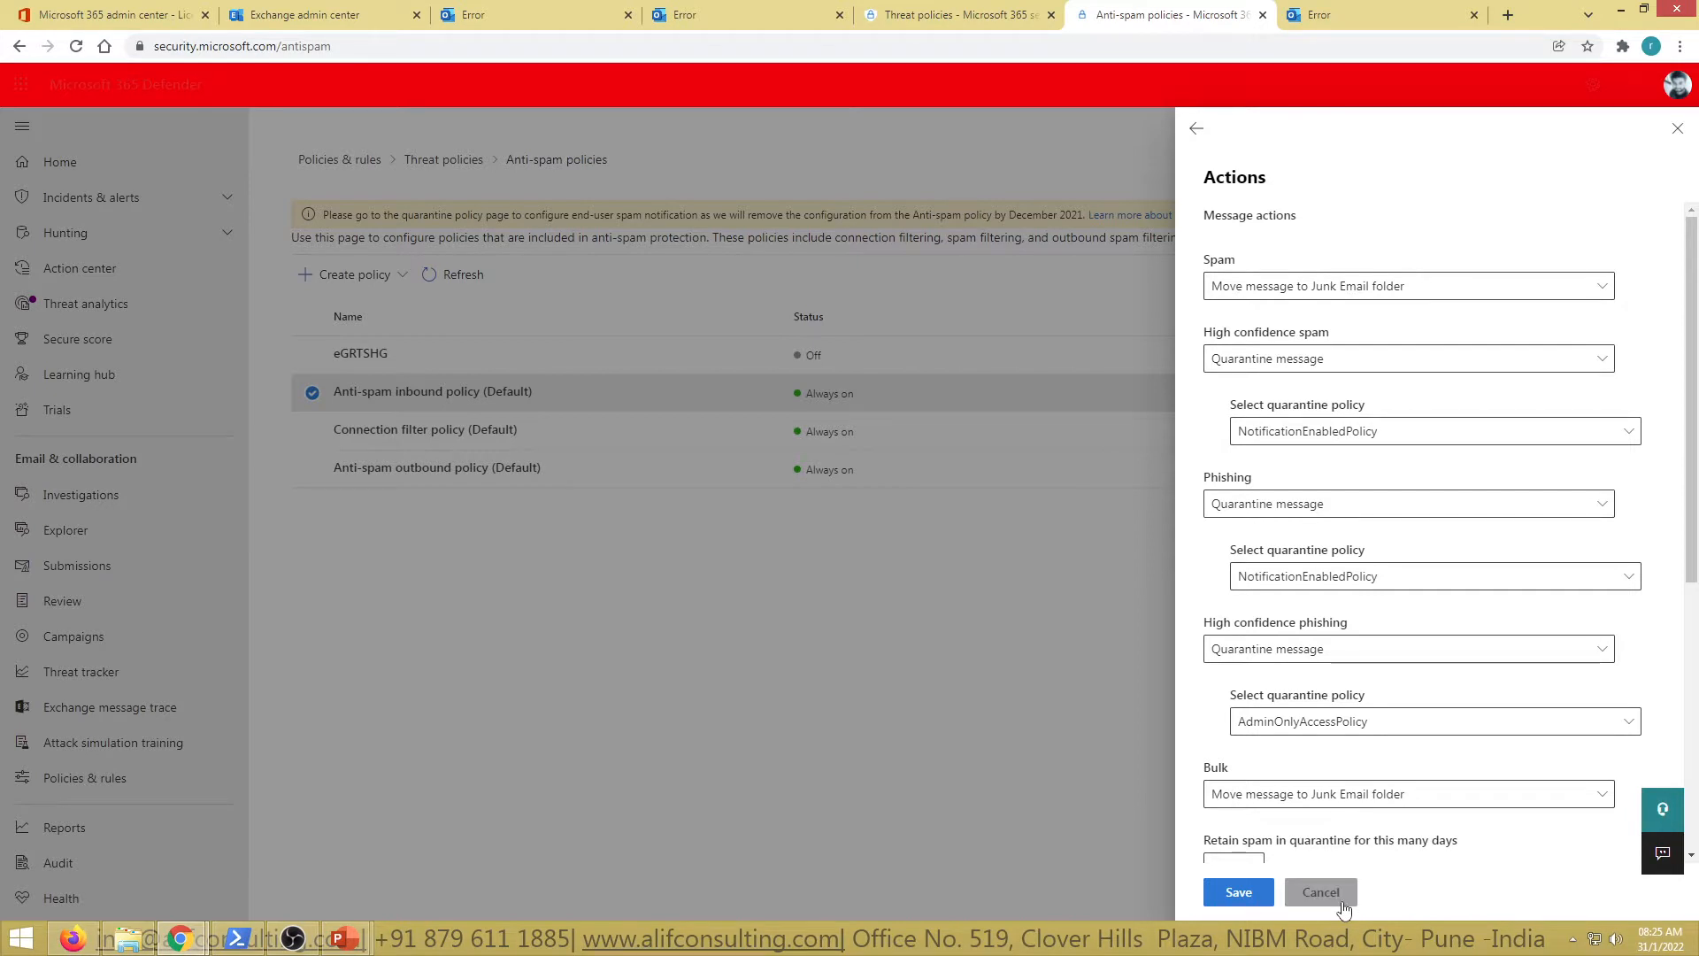
left_click(1239, 891)
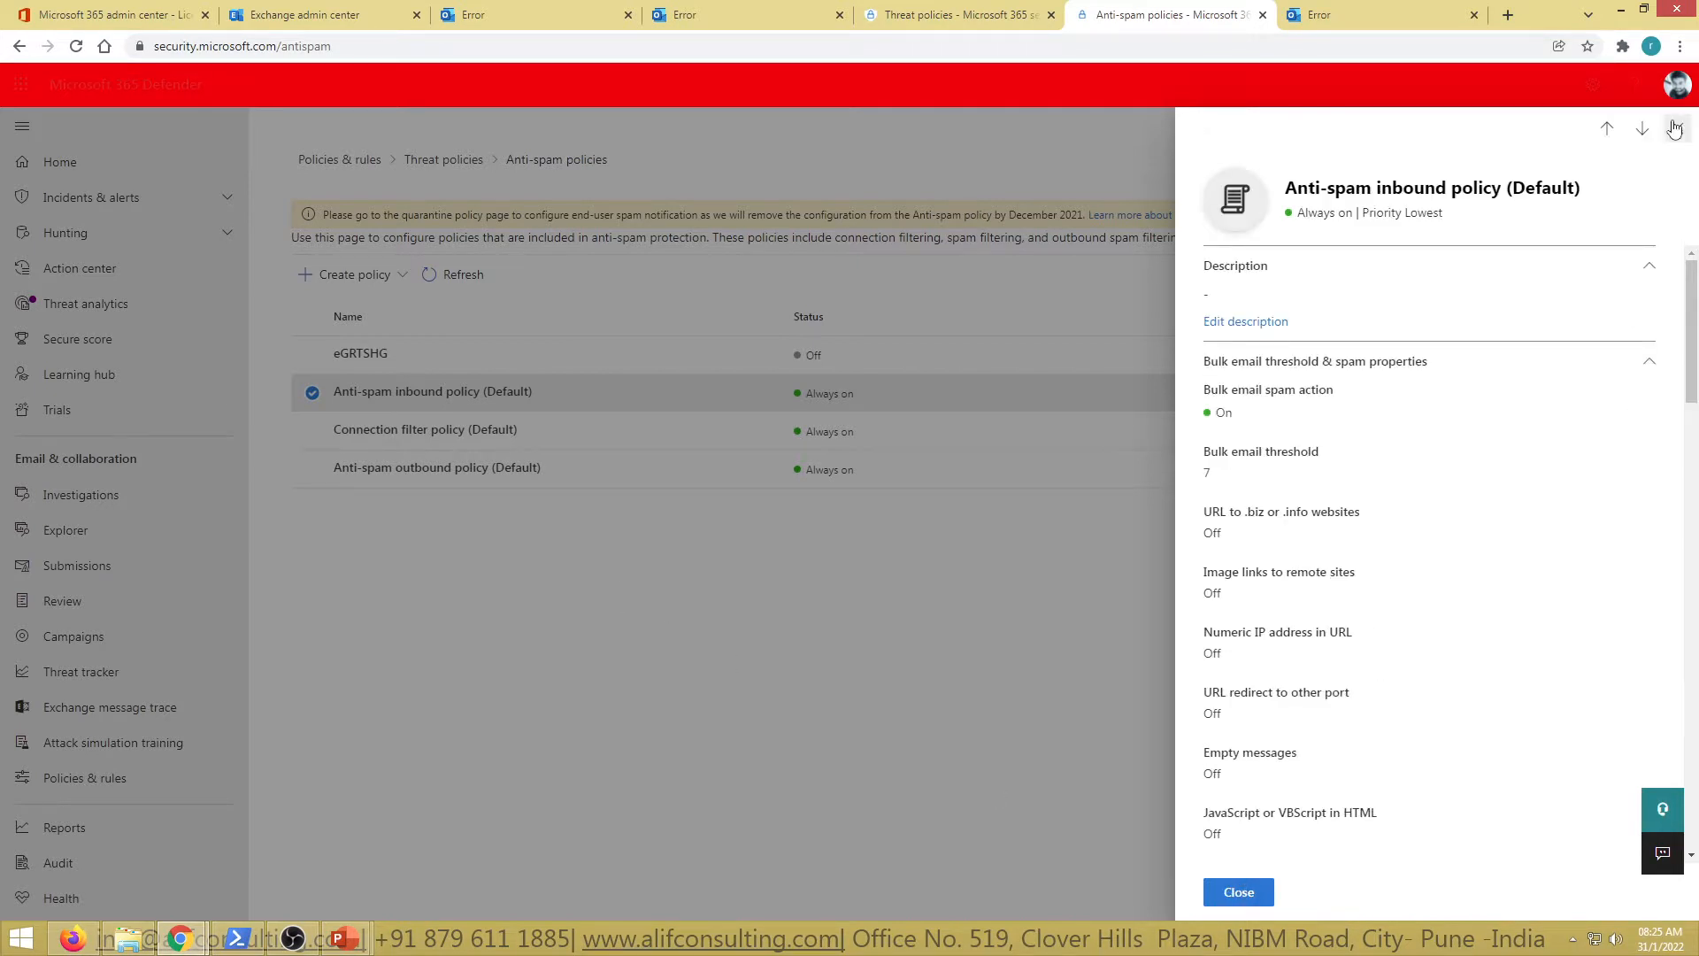
Open the Anti-spam outbound policy (Default) and check its automatic forwarding status
left_click(441, 471)
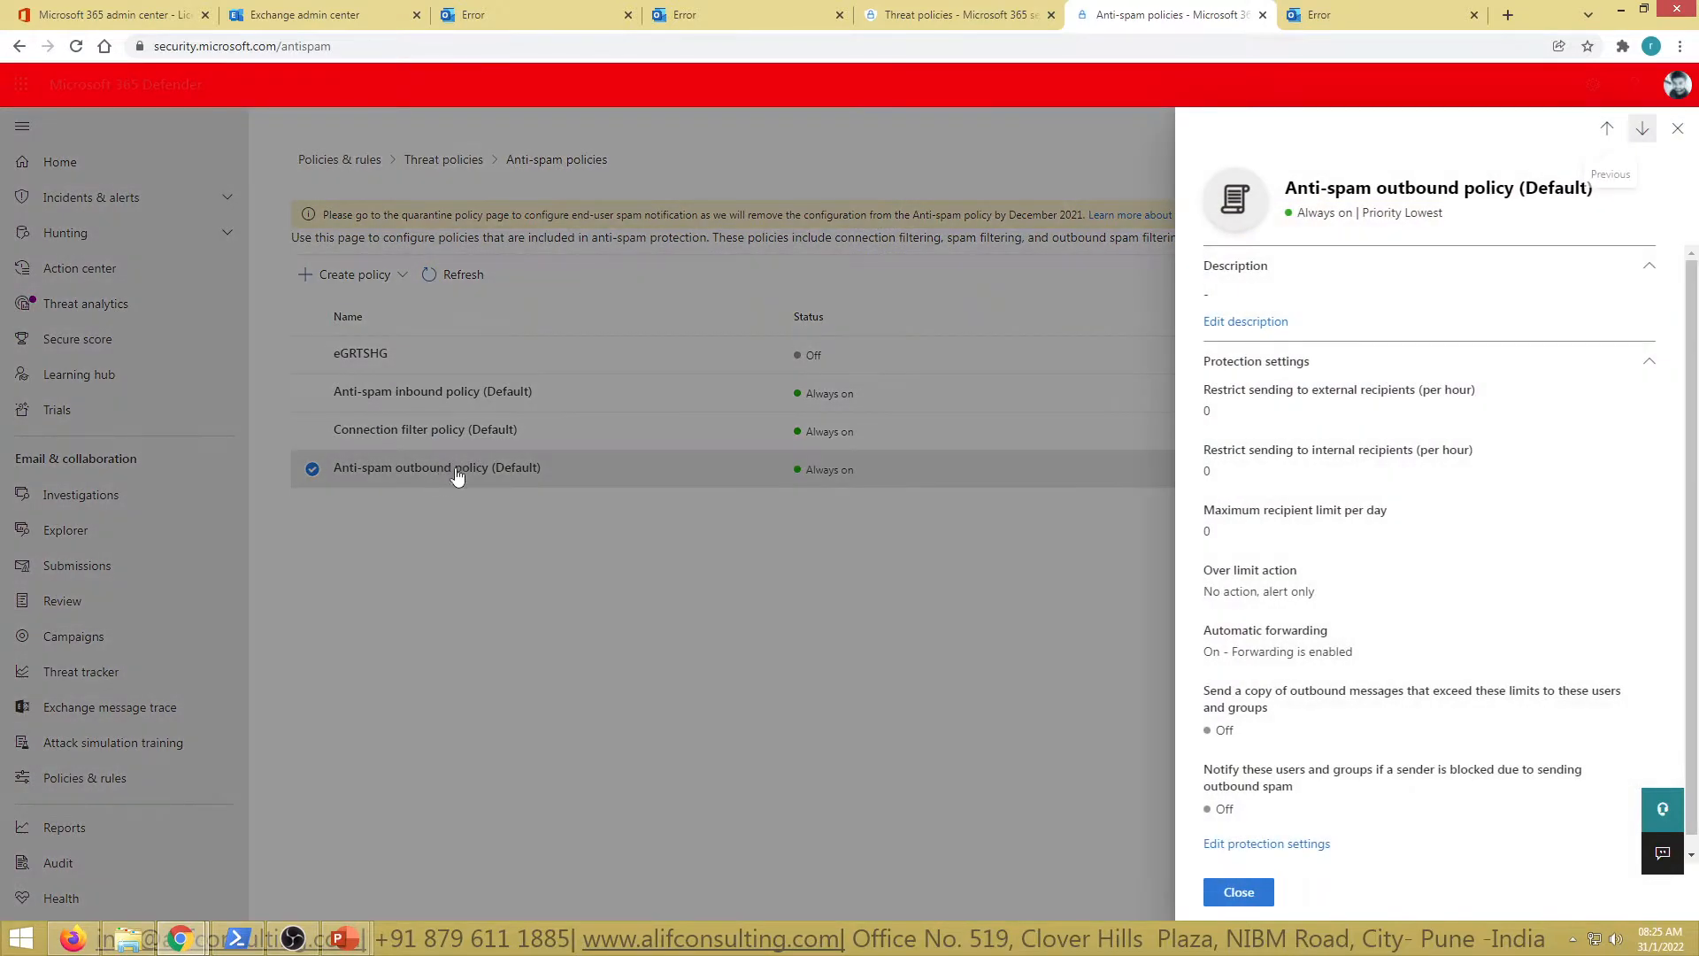
scroll(1410, 644, "down", 1)
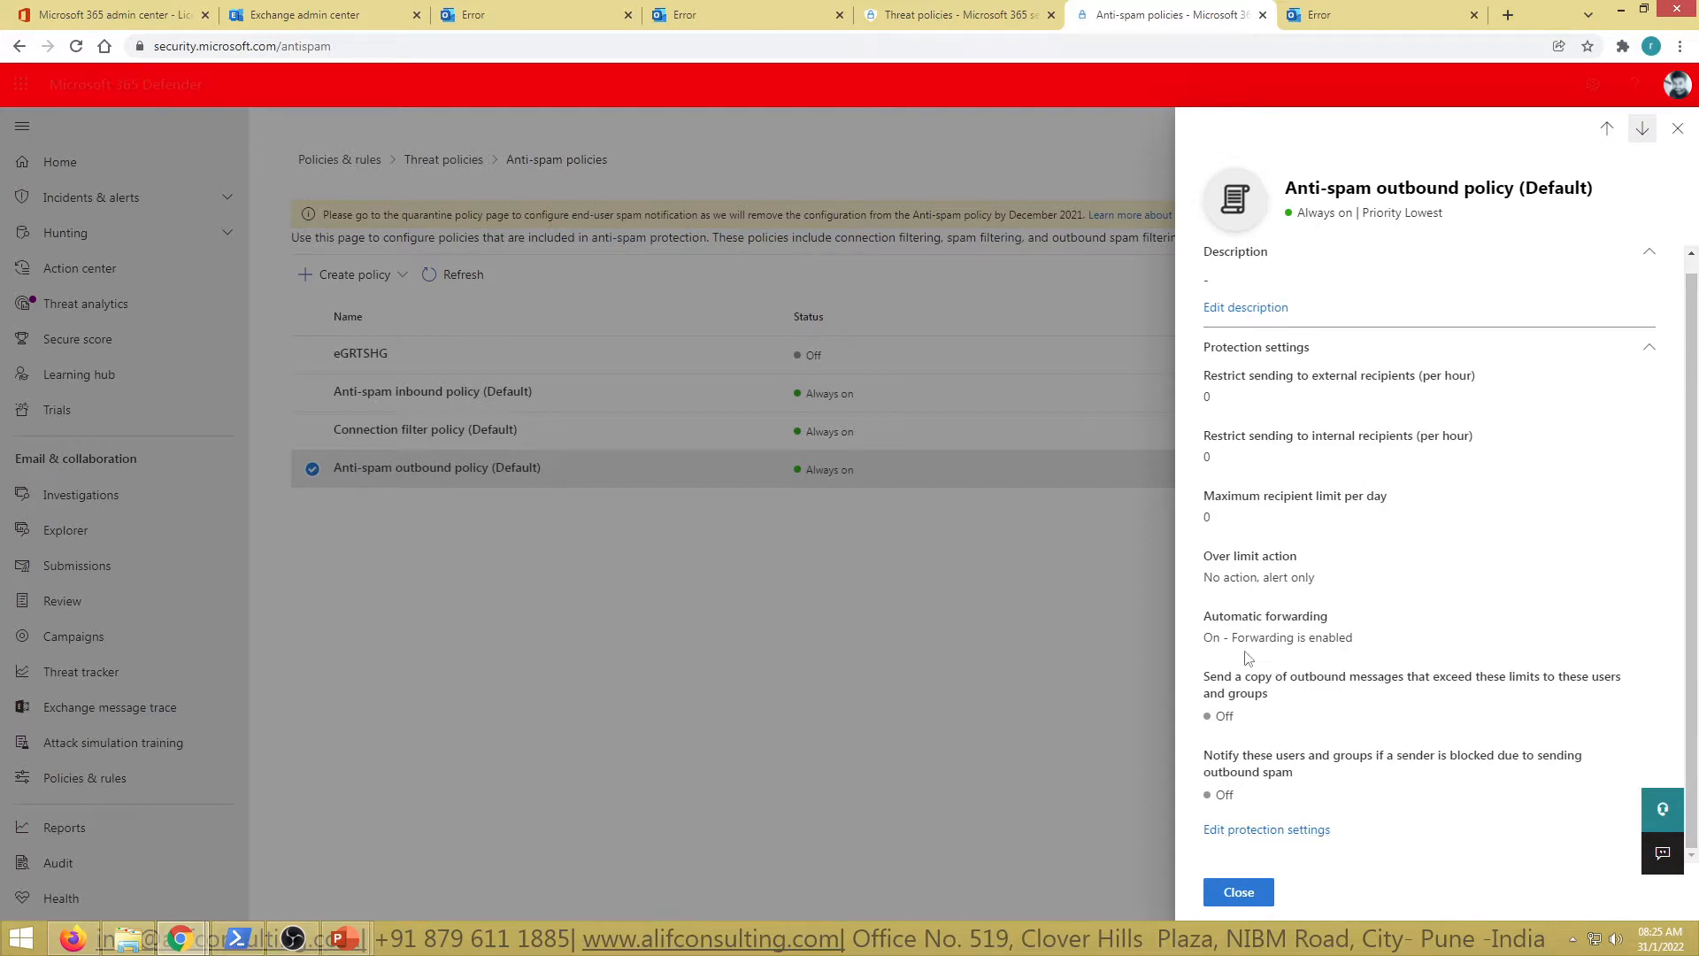
left_click_drag(1221, 637, 1395, 653)
left_click(1398, 645)
Check the outbound policy's over-limit action, close it, and view the Outlook error tab
left_click_drag(1225, 576, 1380, 571)
left_click(1416, 561)
left_click(1677, 128)
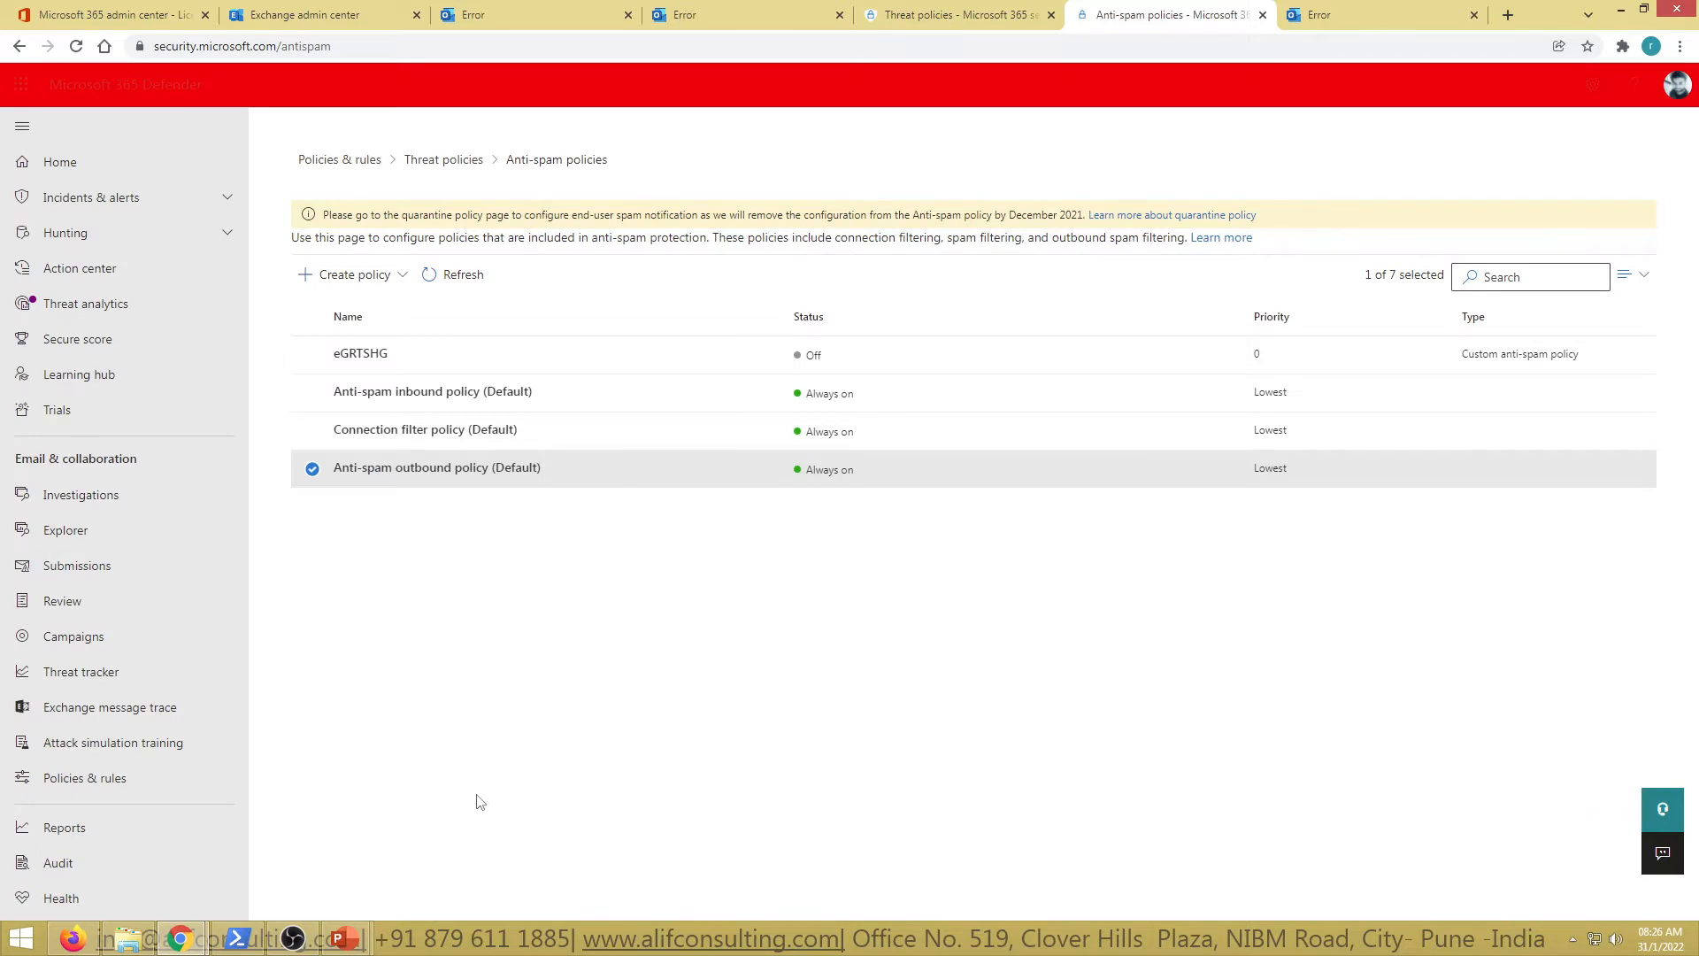
left_click(1310, 11)
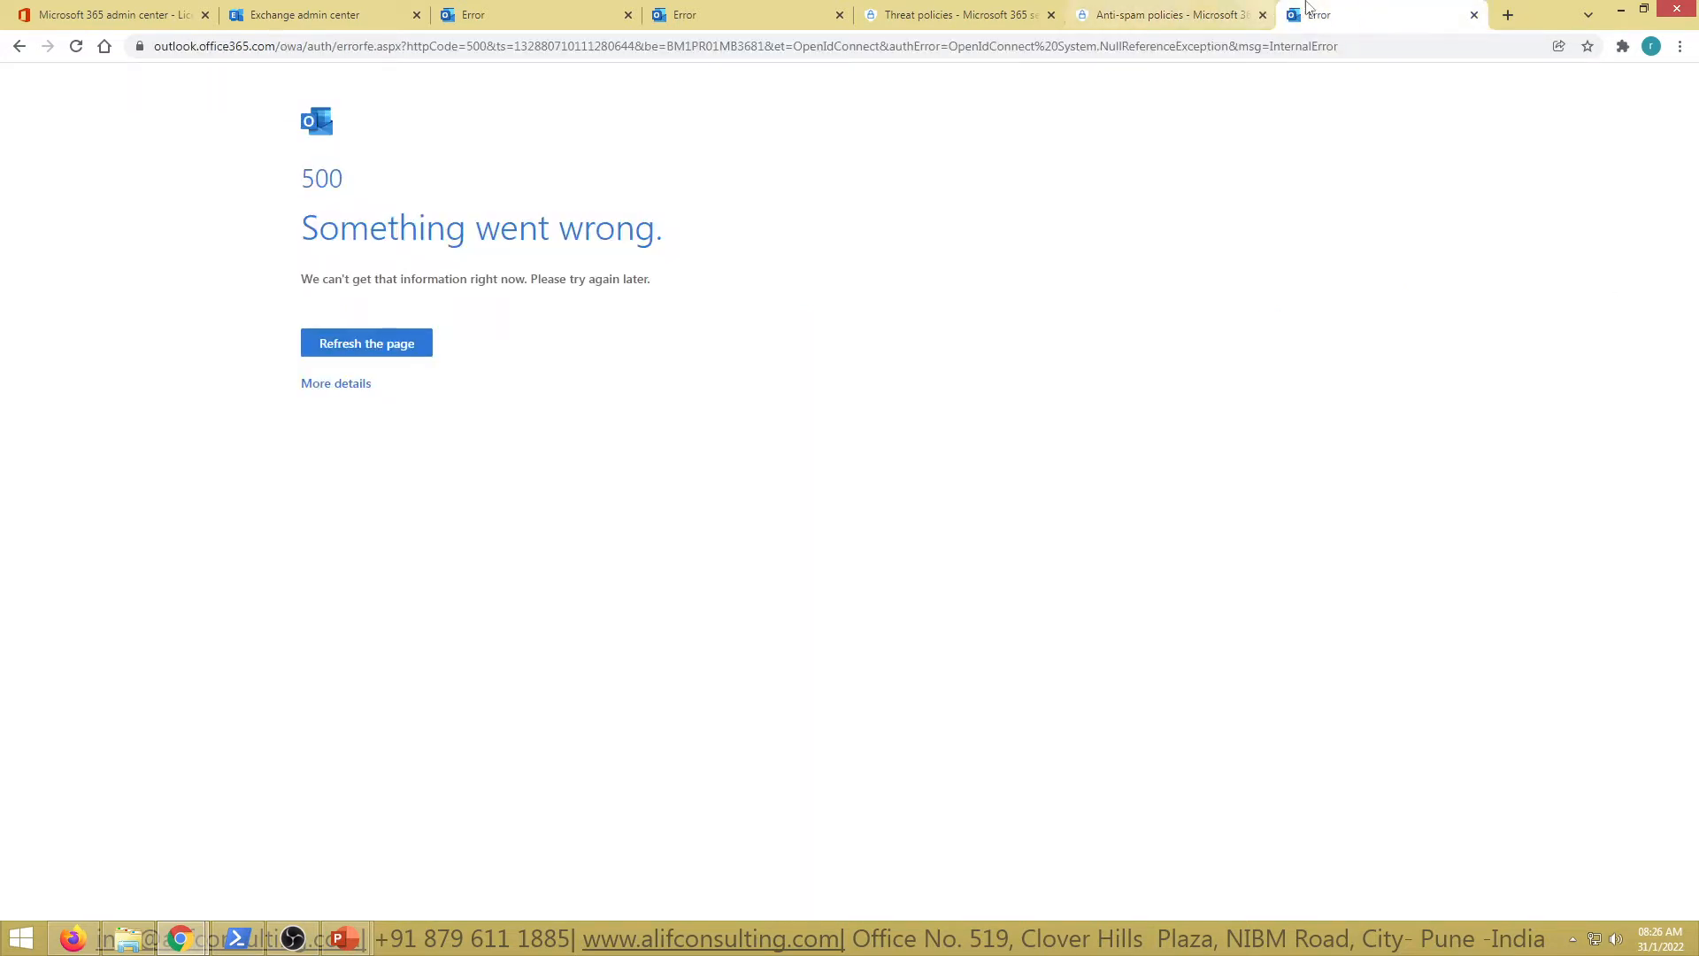
Show the classic EAC outbound spam, quarantine, action center, dkim and connection filter pages as retired
key("ctrl+w")
left_click(82, 940)
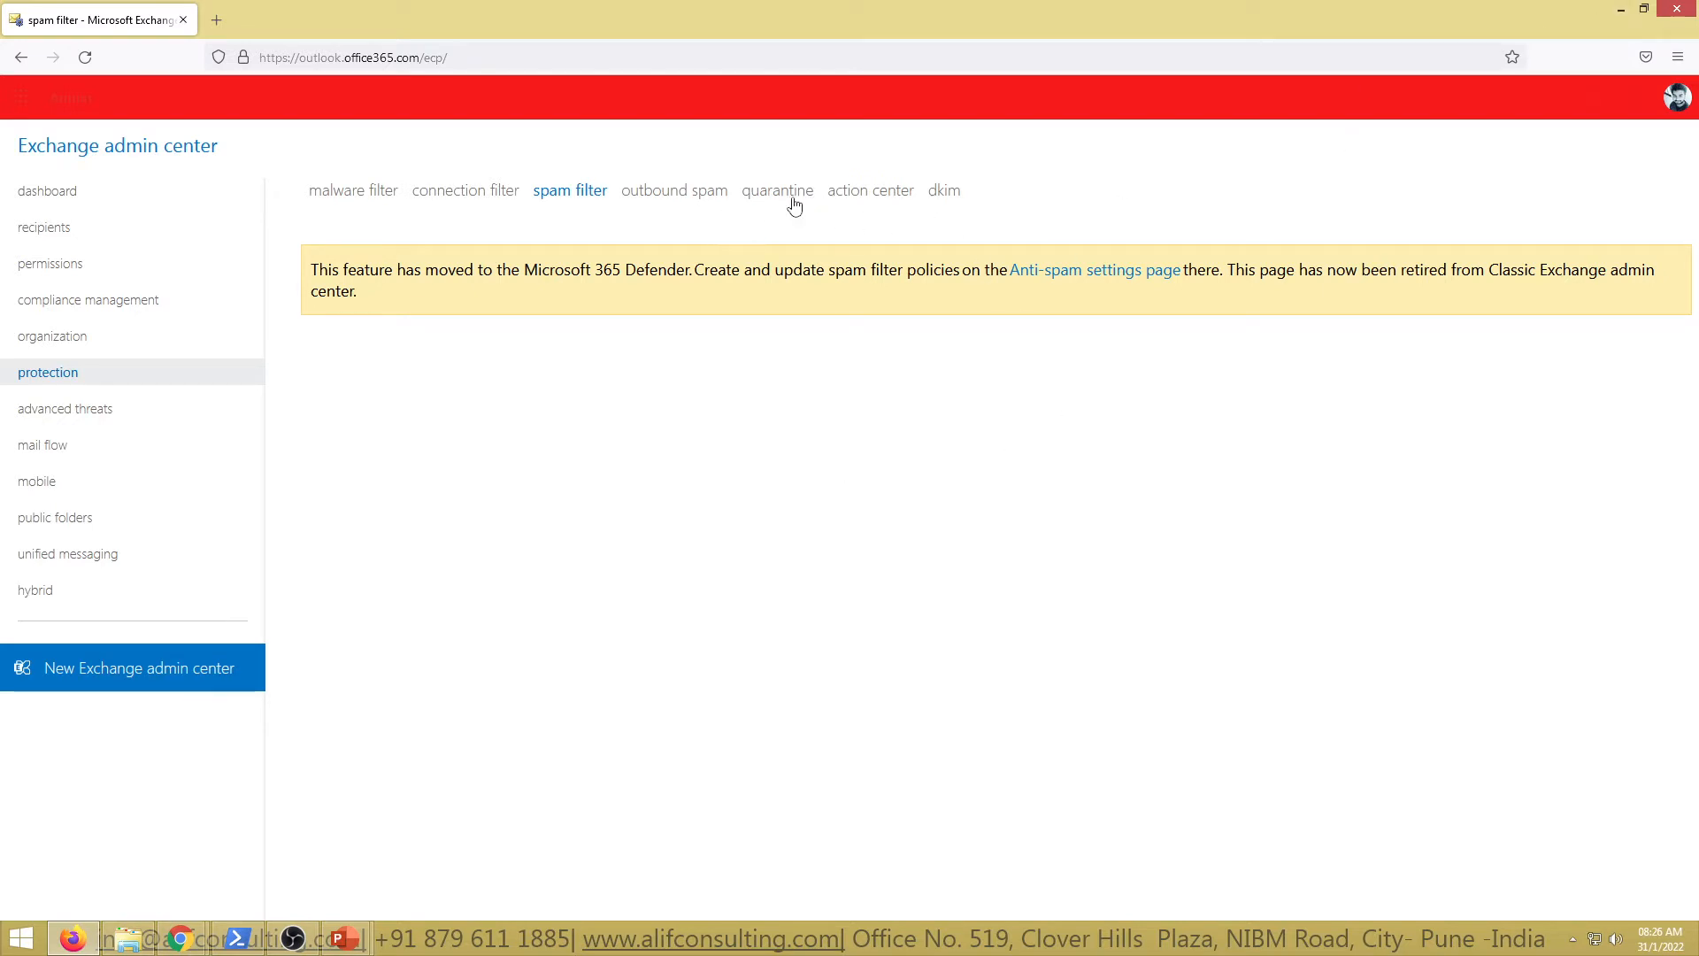
left_click(713, 192)
left_click(777, 192)
left_click(861, 202)
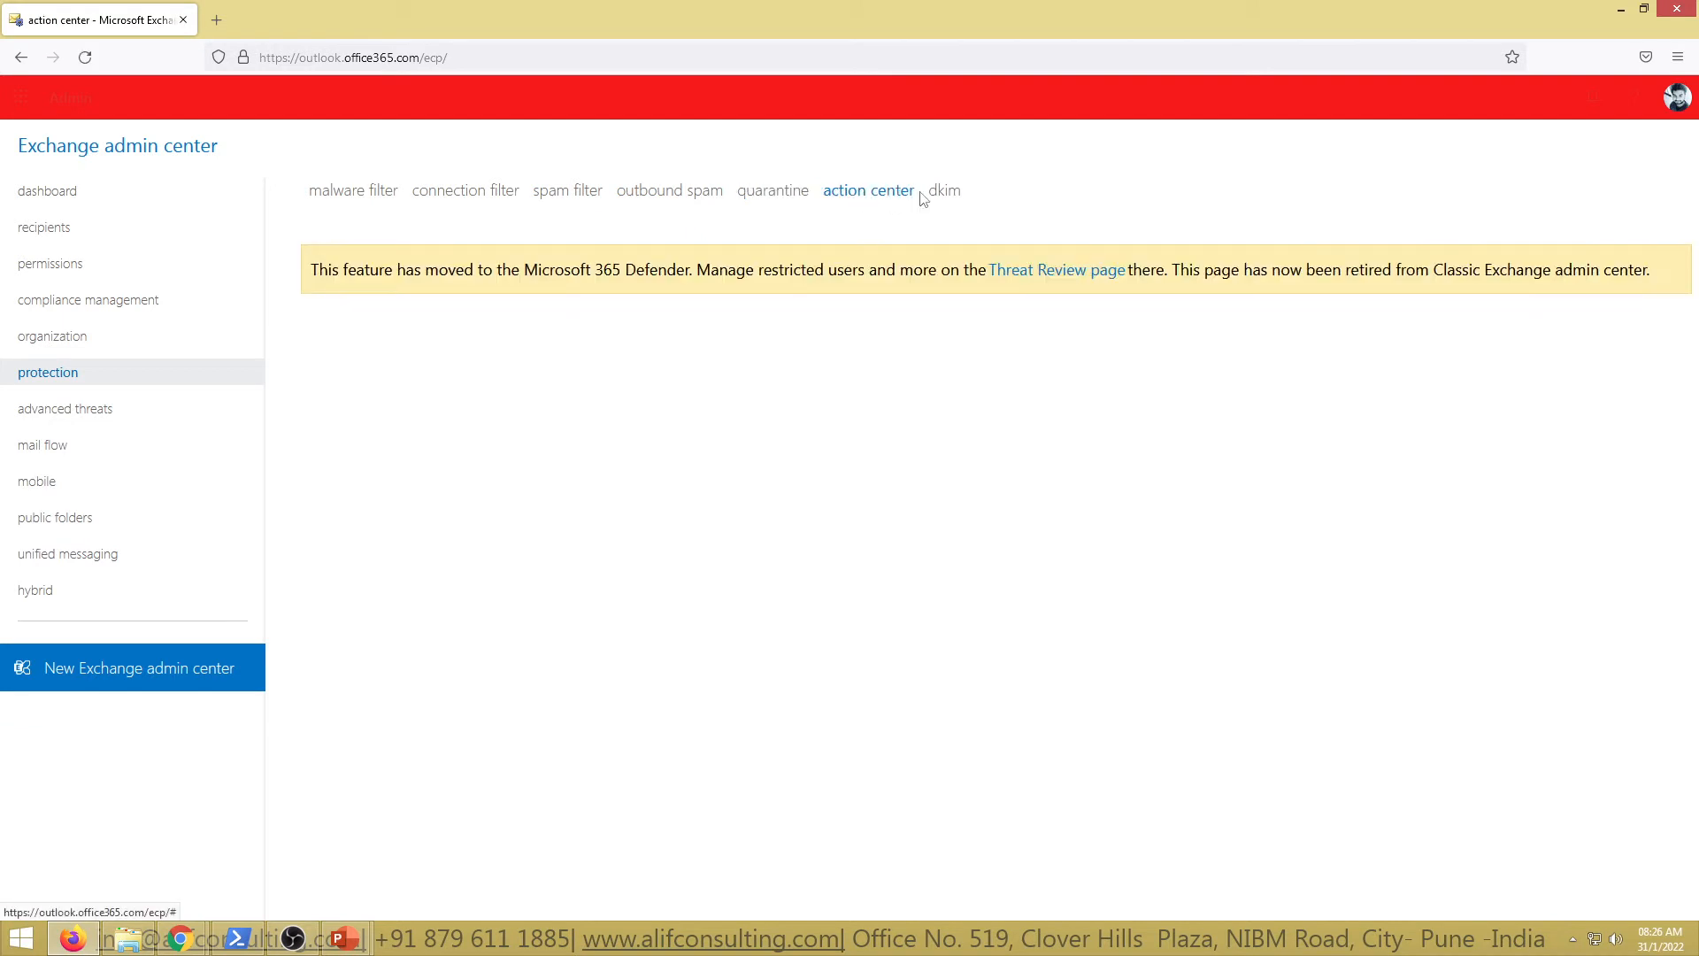
left_click(945, 196)
left_click(450, 200)
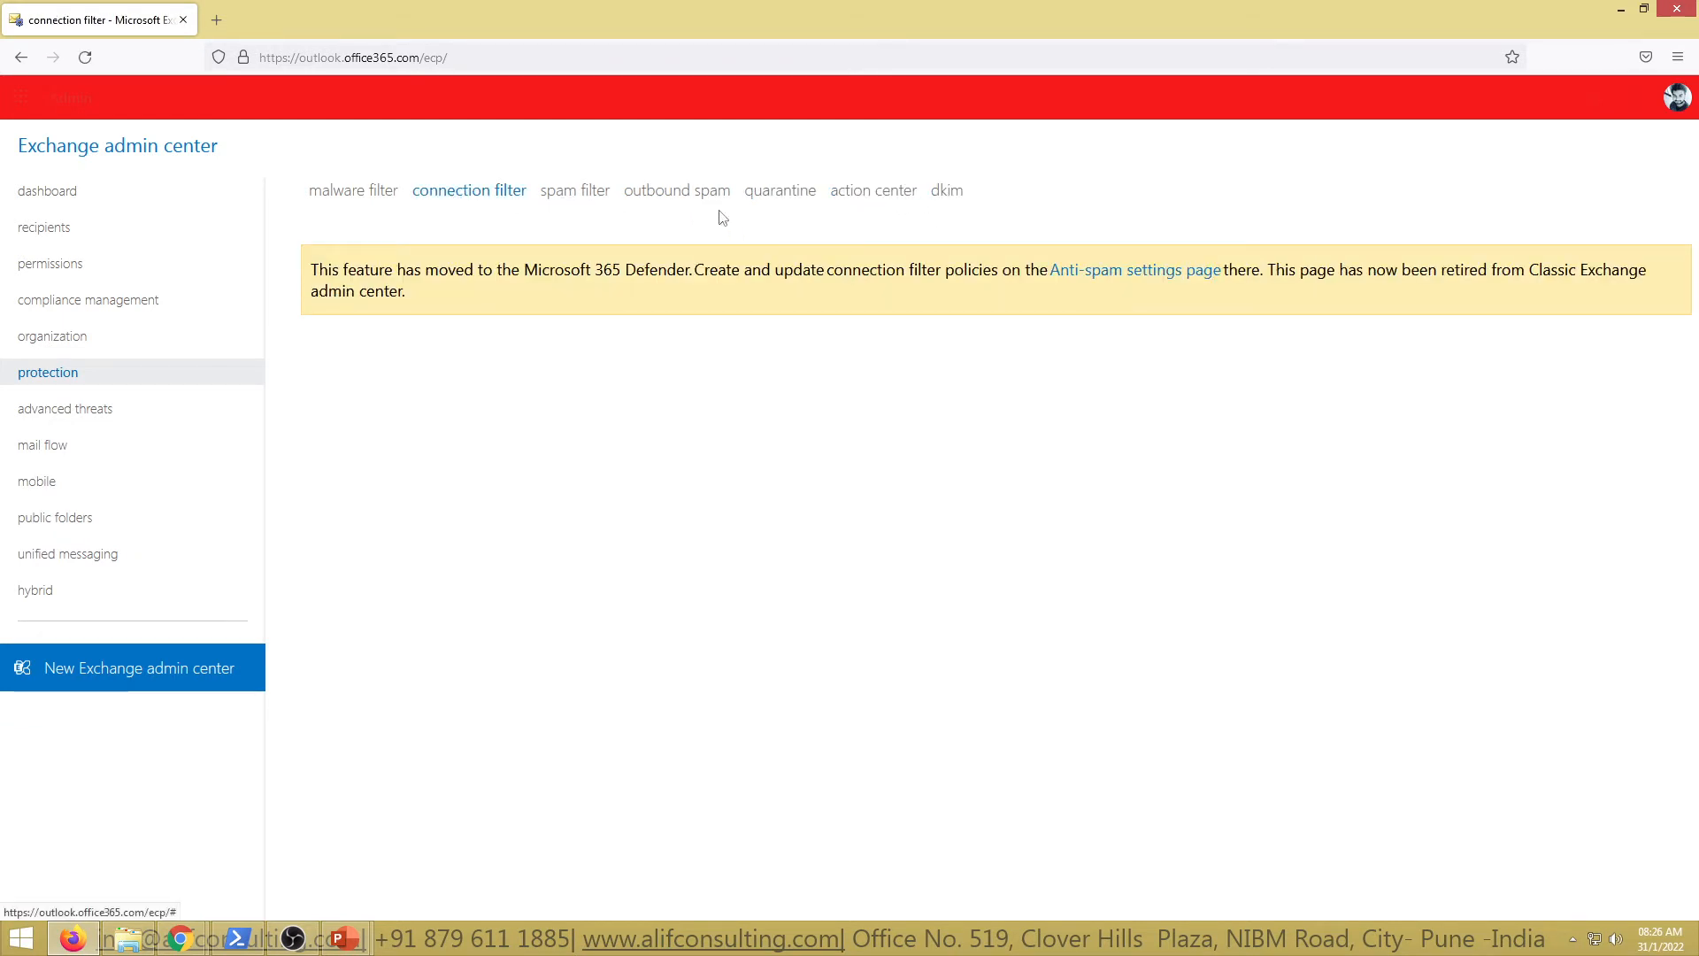
Return to Microsoft 365 Defender's Threat policies page and scroll through it
left_click(1620, 10)
left_click(866, 9)
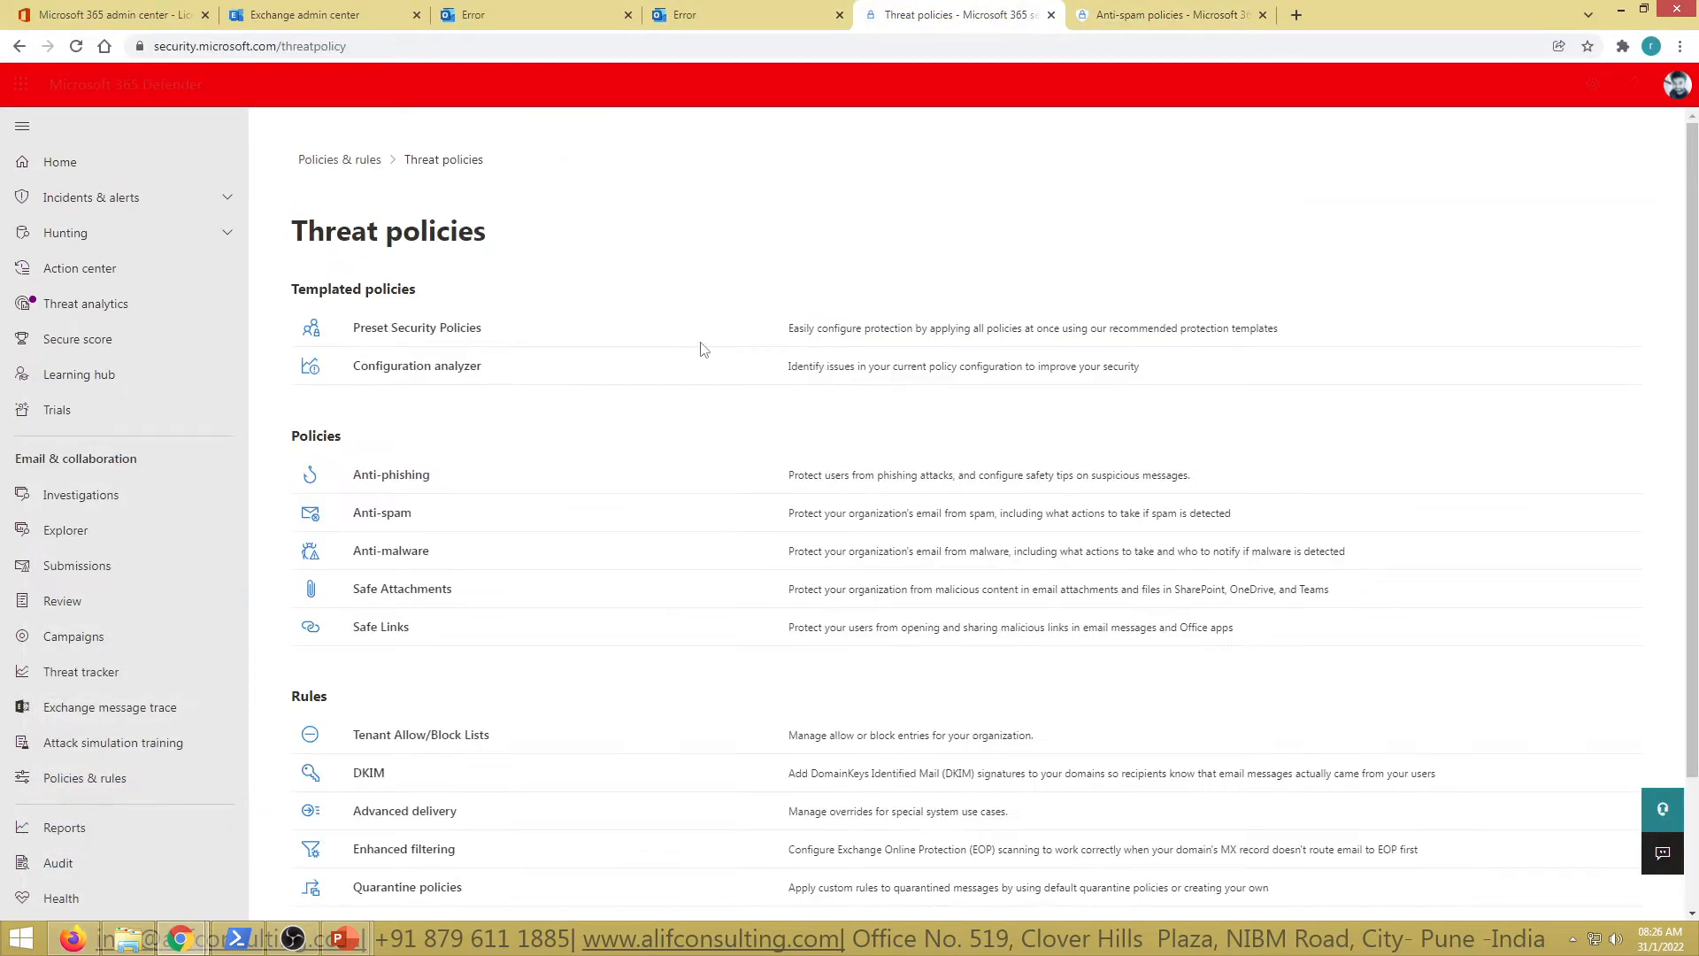
scroll(481, 528, "down", 2)
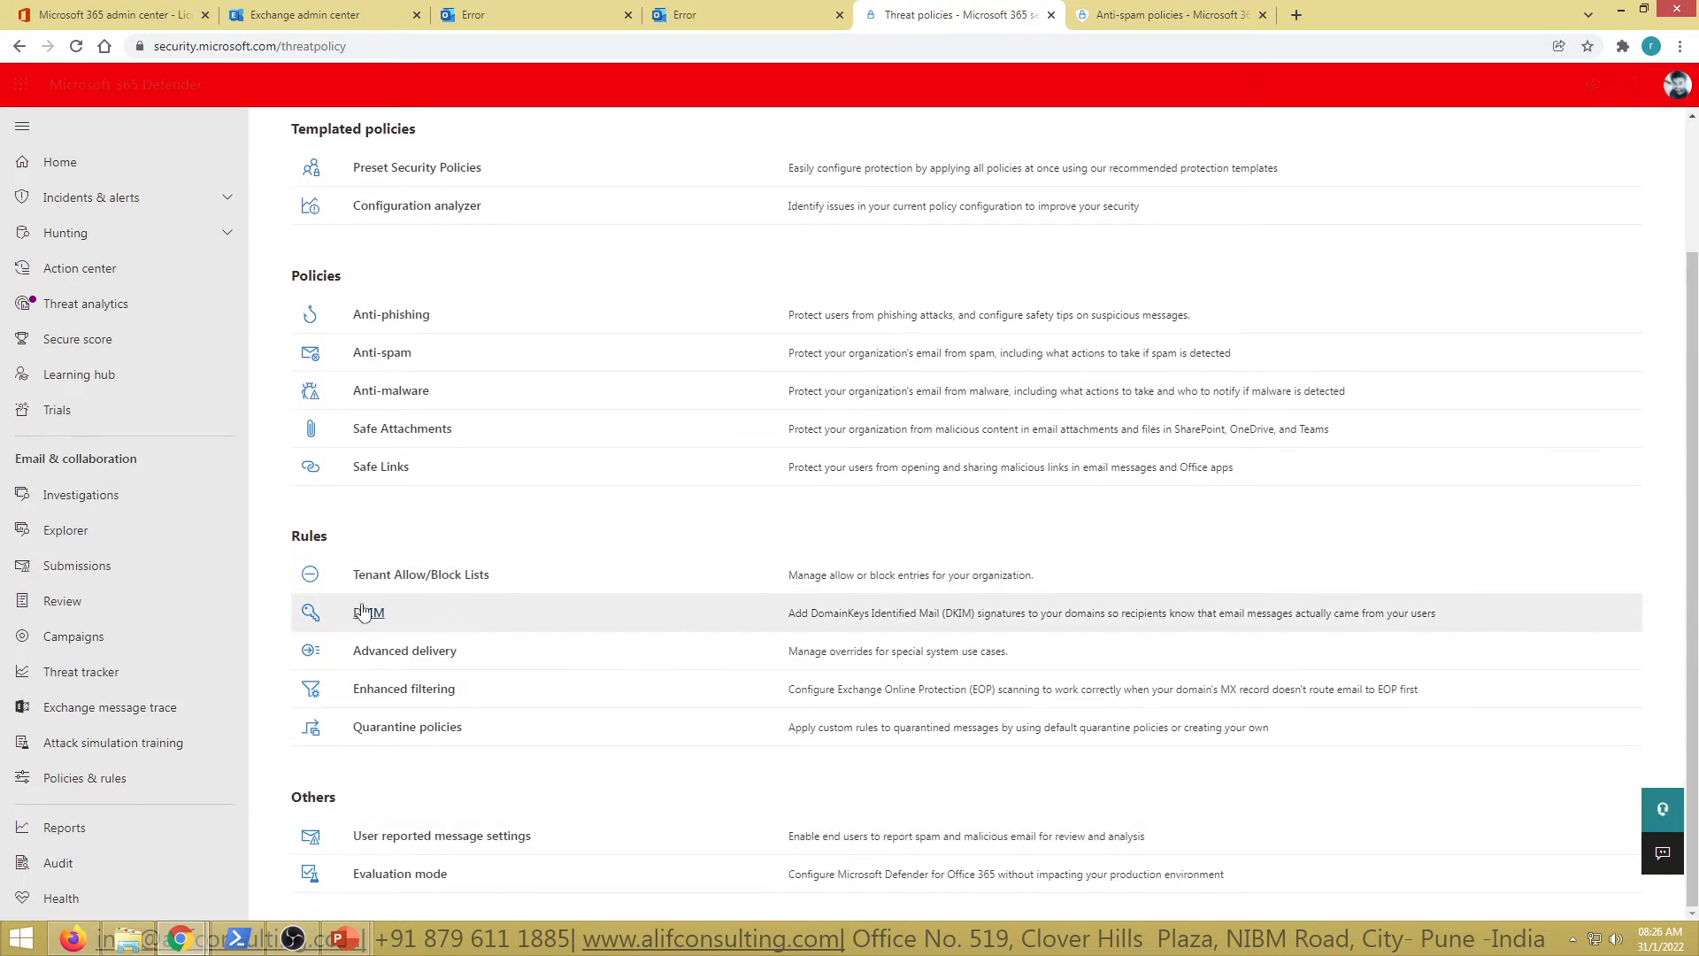
scroll(462, 659, "up", 1)
scroll(462, 659, "up", 1)
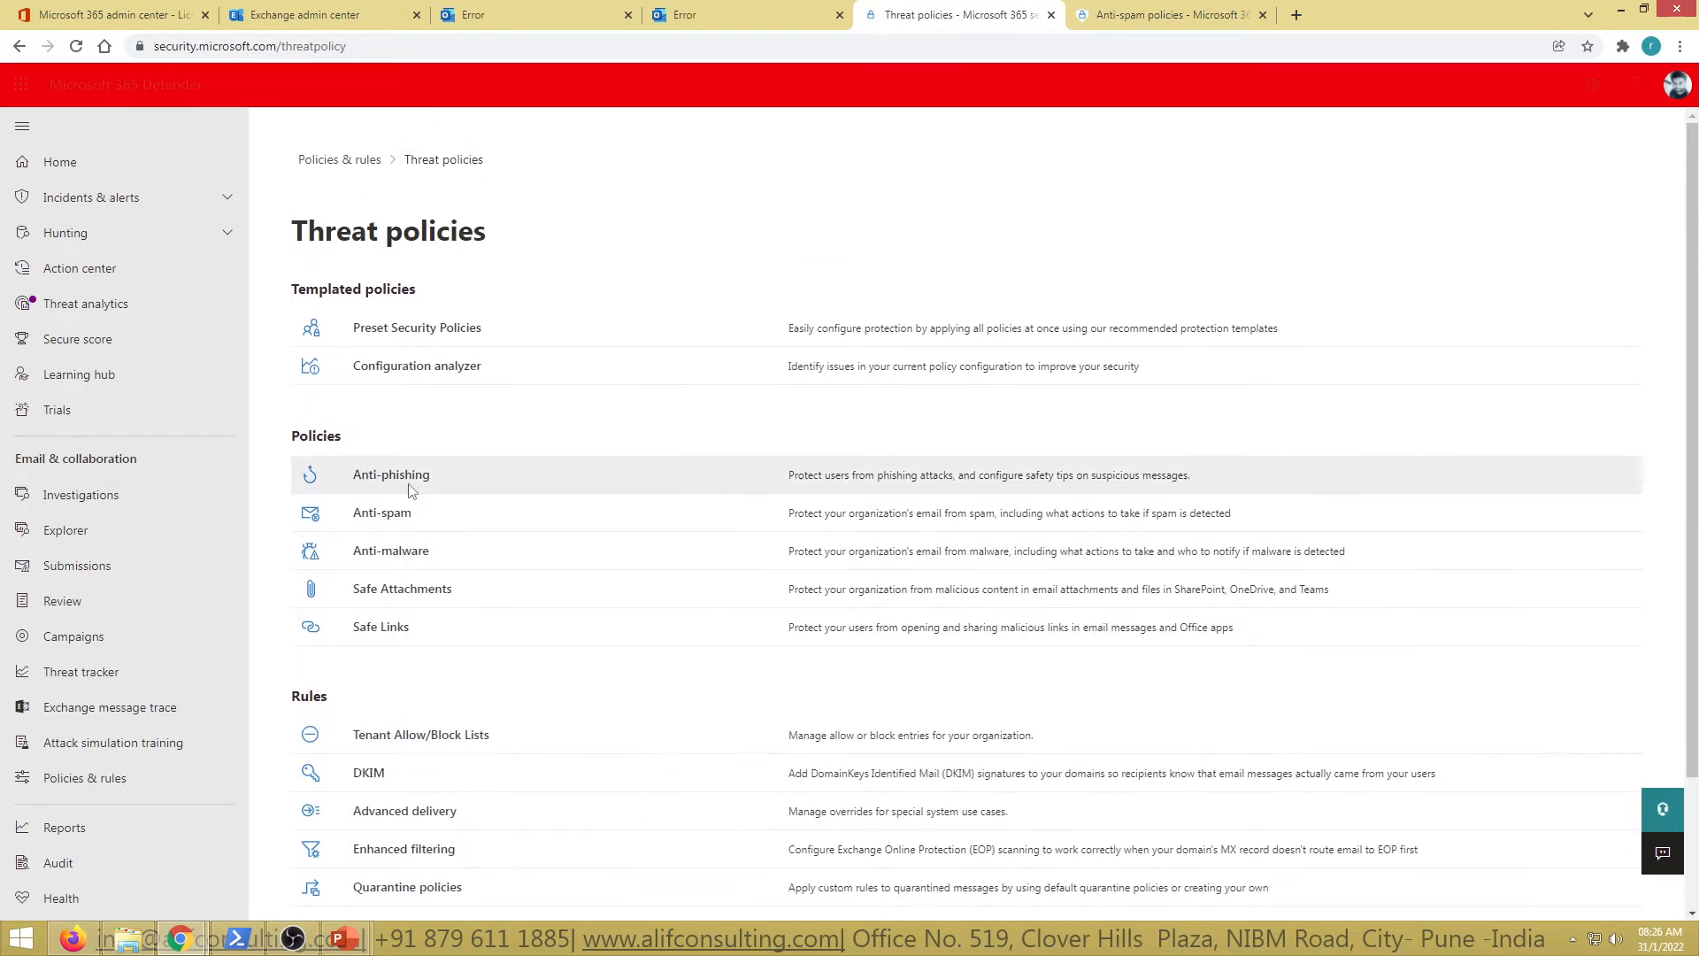